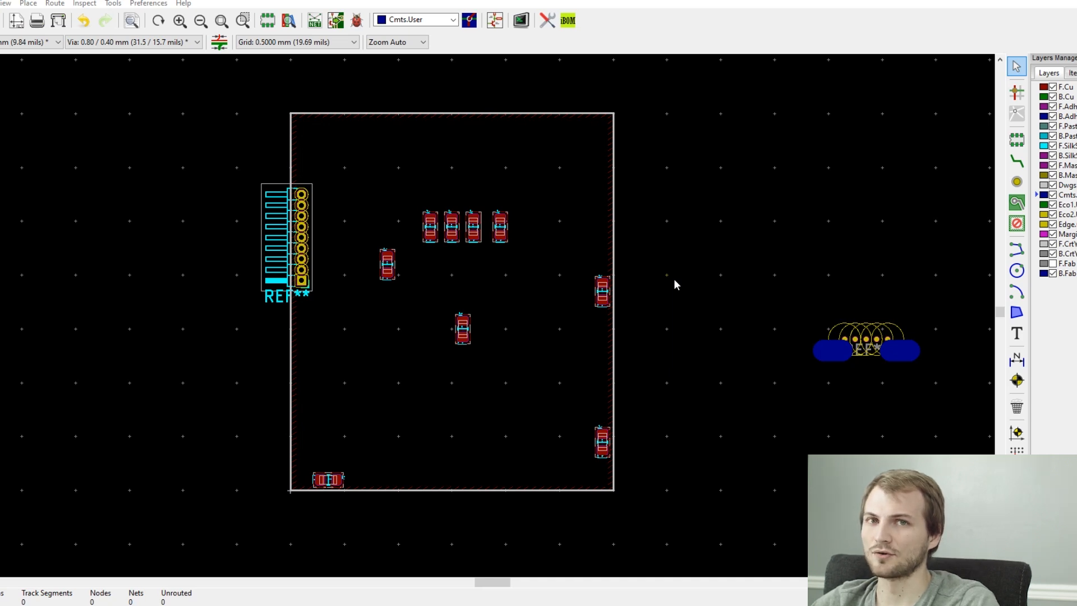
Rotate the single_sided_tab_new footprint to 90 degrees and move it onto the upper part of the board's right edge
{"action": "left_click", "coordinate": [891, 351]}
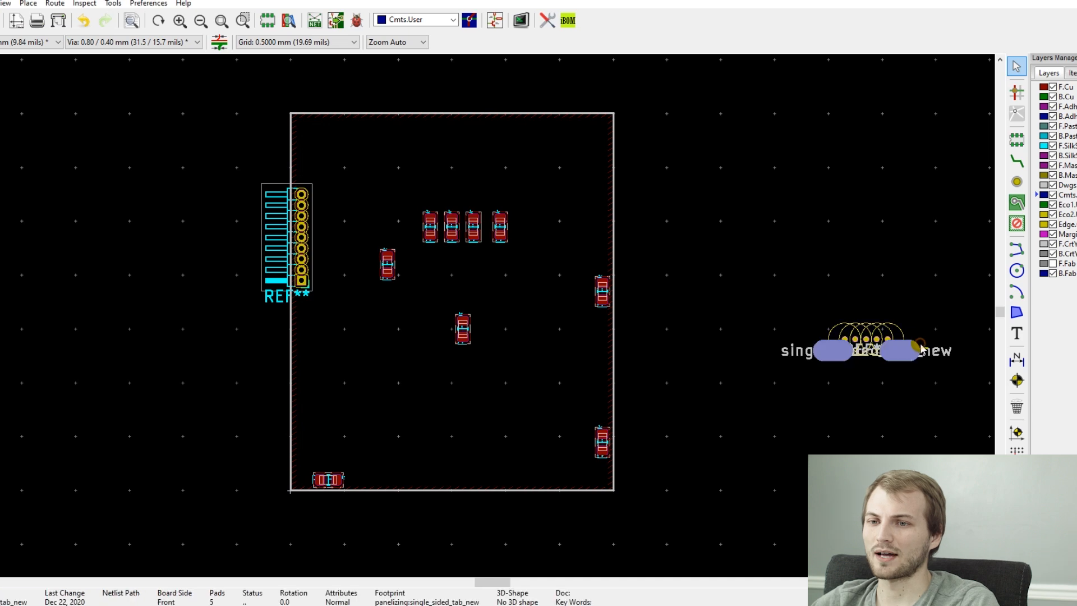
{"action": "left_click_drag", "start_coordinate": [892, 352], "coordinate": [646, 175]}
{"action": "key", "text": "r"}
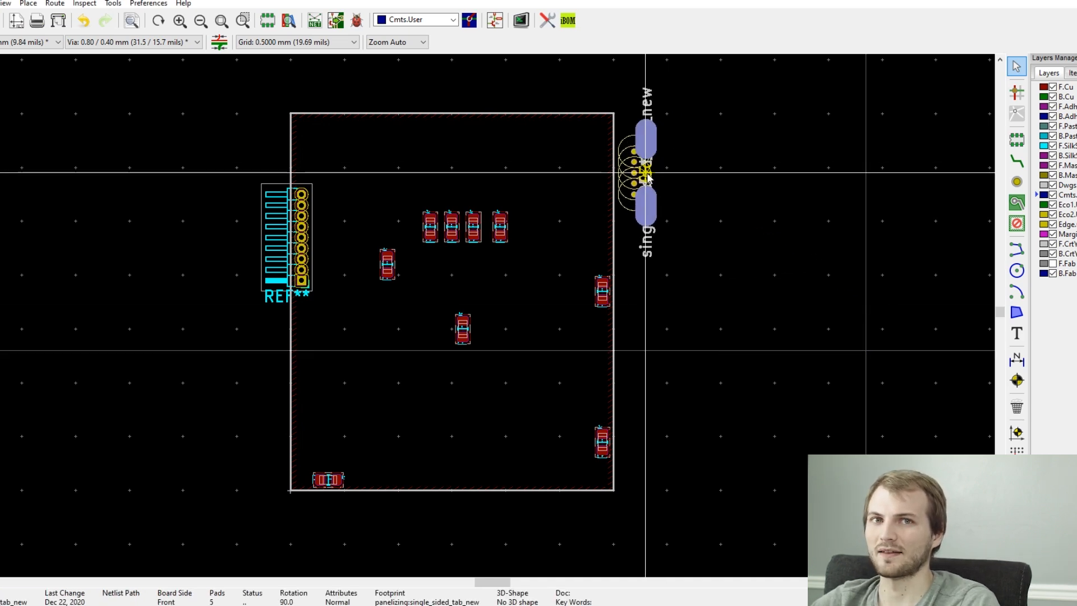
{"action": "mouse_move", "coordinate": [646, 175]}
{"action": "left_mouse_down"}
{"action": "mouse_move", "coordinate": [620, 357]}
{"action": "mouse_move", "coordinate": [630, 188]}
{"action": "left_mouse_up"}
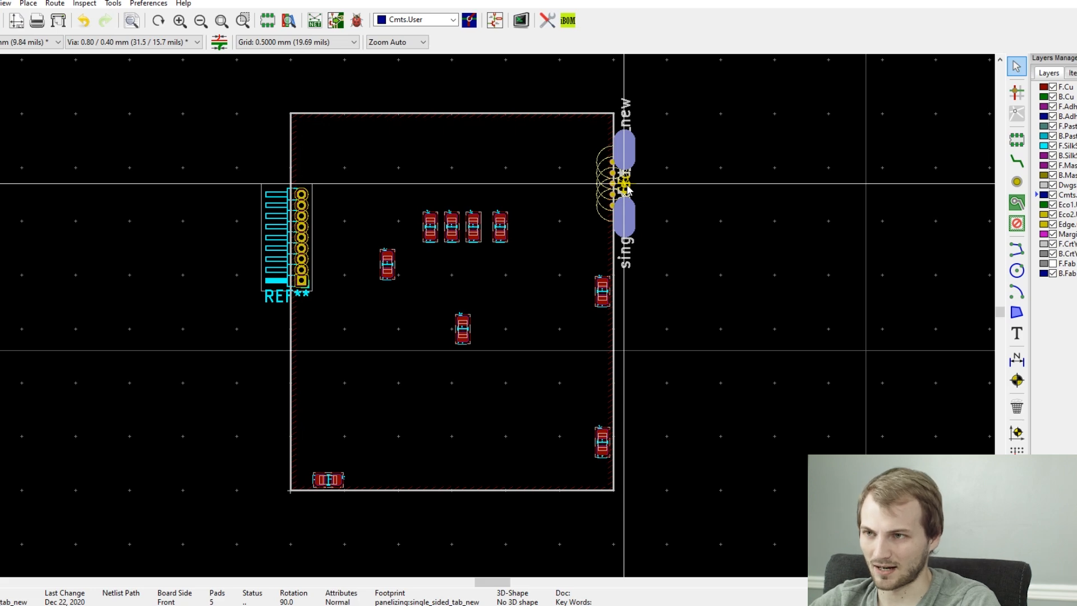
Move the tab footprint off the board to the right and rotate it to 180 degrees
{"action": "left_click_drag", "start_coordinate": [628, 191], "coordinate": [704, 205]}
{"action": "key", "text": "r"}
{"action": "scroll", "coordinate": [703, 206], "scroll_direction": "up", "scroll_amount": 3}
{"action": "key", "text": "Escape"}
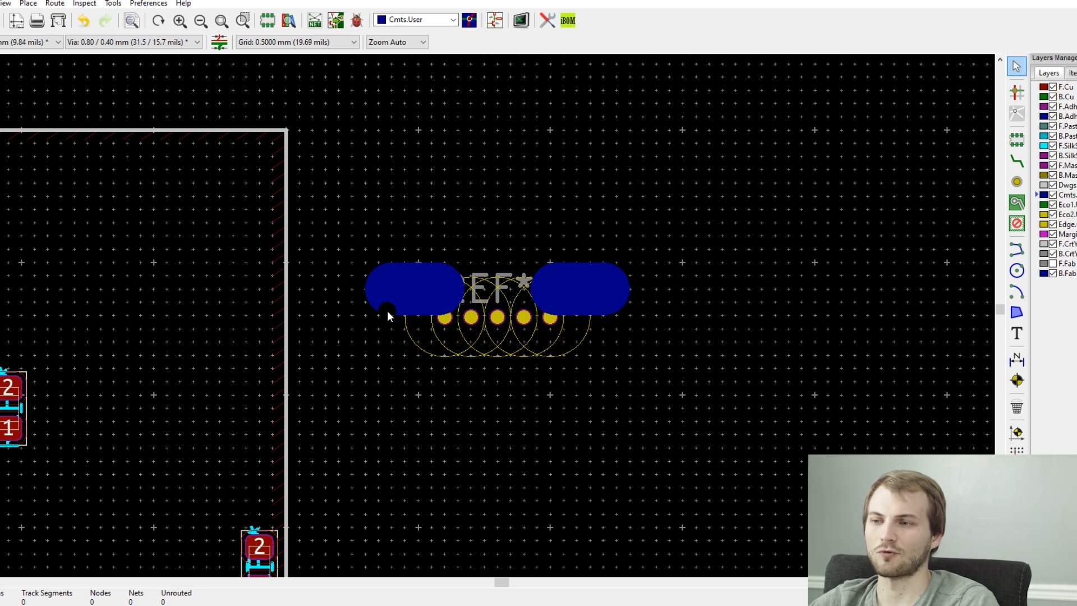
Examine the tab footprint's holes and slots, and the components close to the board's right edge
{"action": "scroll", "coordinate": [472, 322], "scroll_direction": "up", "scroll_amount": 3}
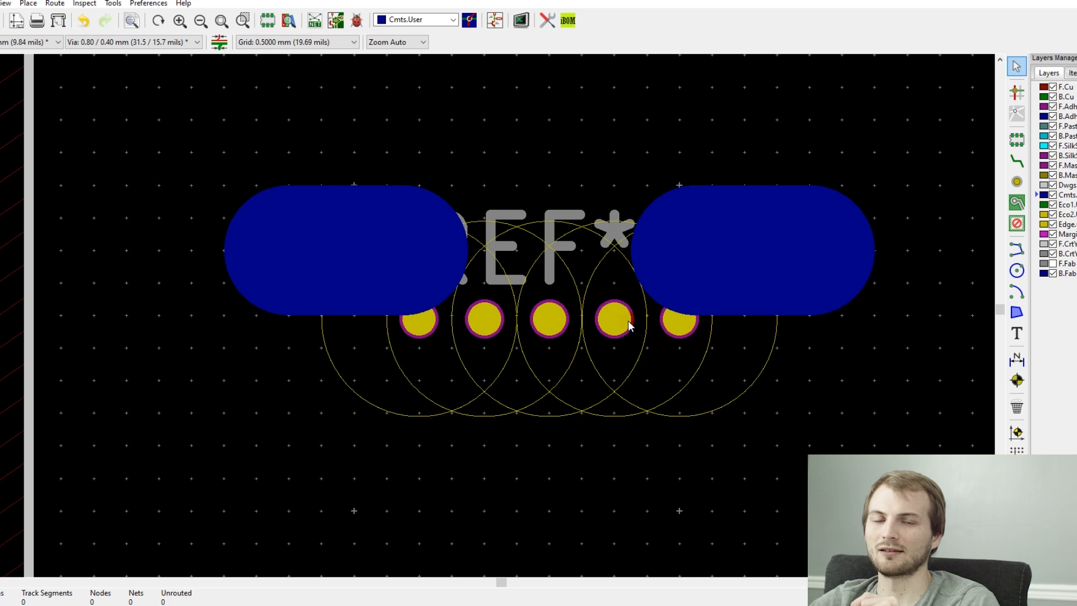
{"action": "scroll", "coordinate": [628, 321], "scroll_direction": "down", "scroll_amount": 5}
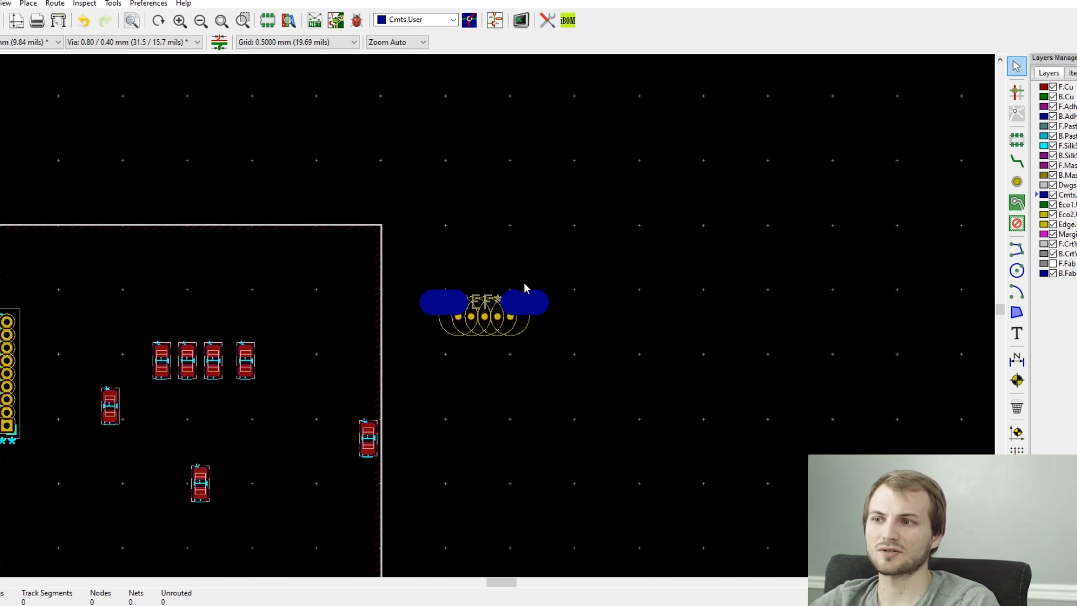
{"action": "scroll", "coordinate": [352, 274], "scroll_direction": "down", "scroll_amount": 3}
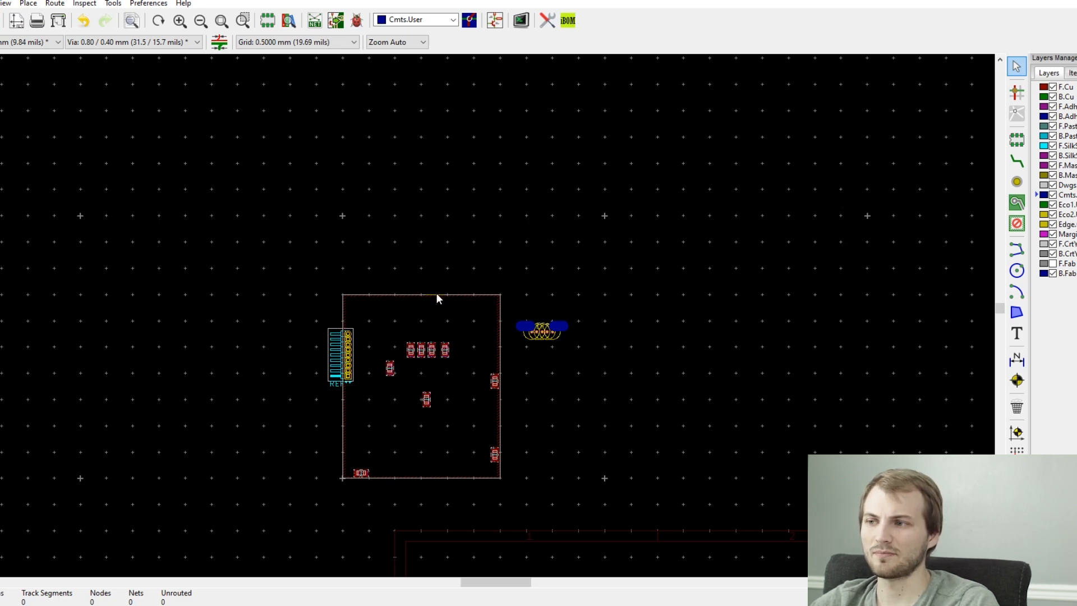
{"action": "scroll", "coordinate": [519, 355], "scroll_direction": "up", "scroll_amount": 3}
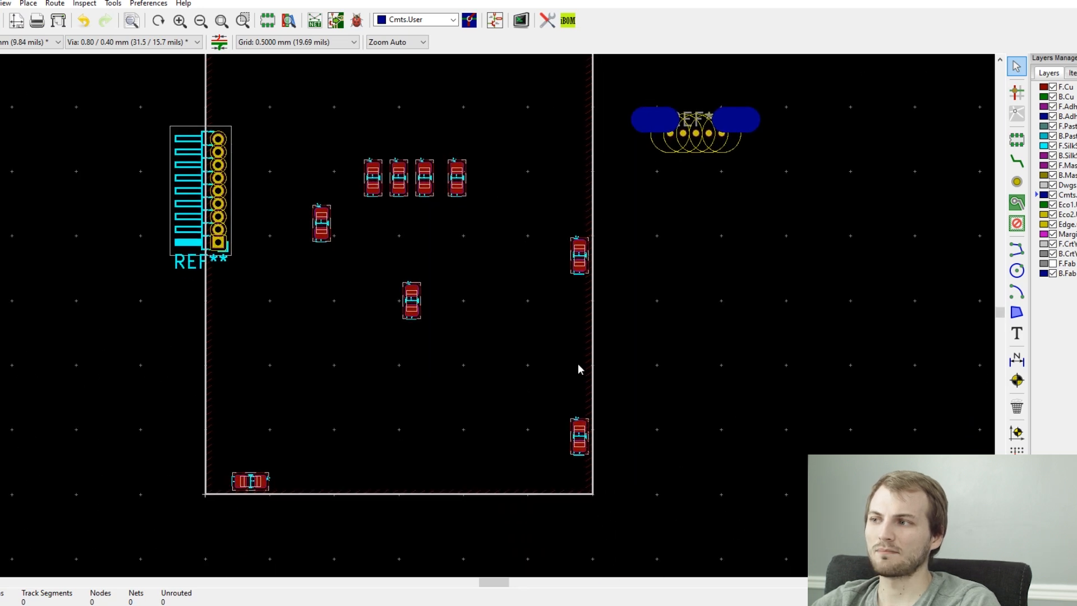
{"action": "scroll", "coordinate": [578, 437], "scroll_direction": "up", "scroll_amount": 5}
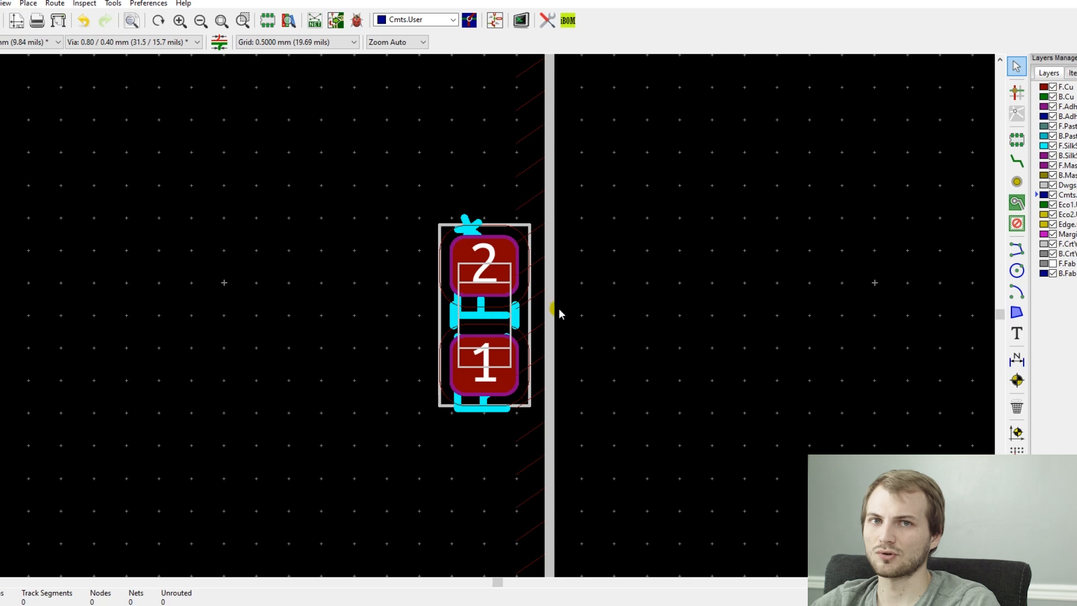
{"action": "scroll", "coordinate": [481, 305], "scroll_direction": "down", "scroll_amount": 5}
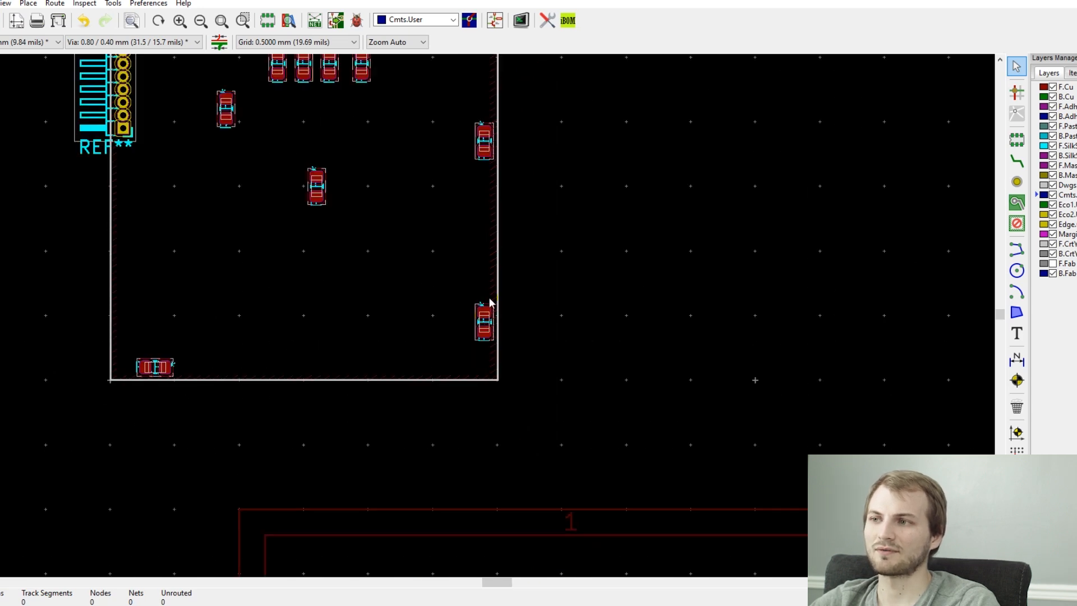
{"action": "scroll", "coordinate": [491, 80], "scroll_direction": "up", "scroll_amount": 2, "text": "shift"}
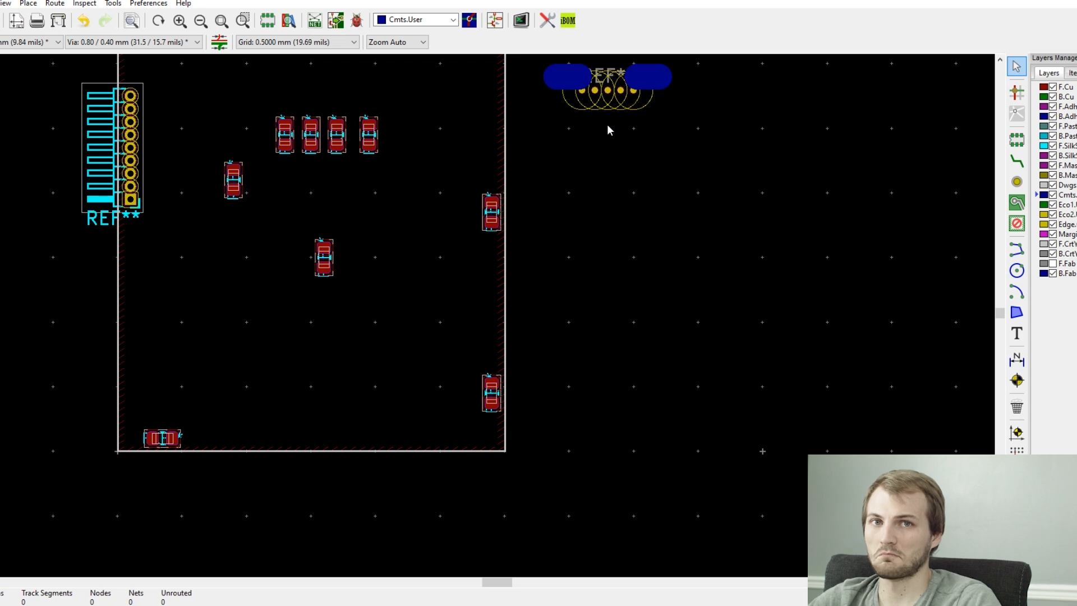
{"action": "middle_click_drag", "start_coordinate": [608, 130], "coordinate": [627, 258]}
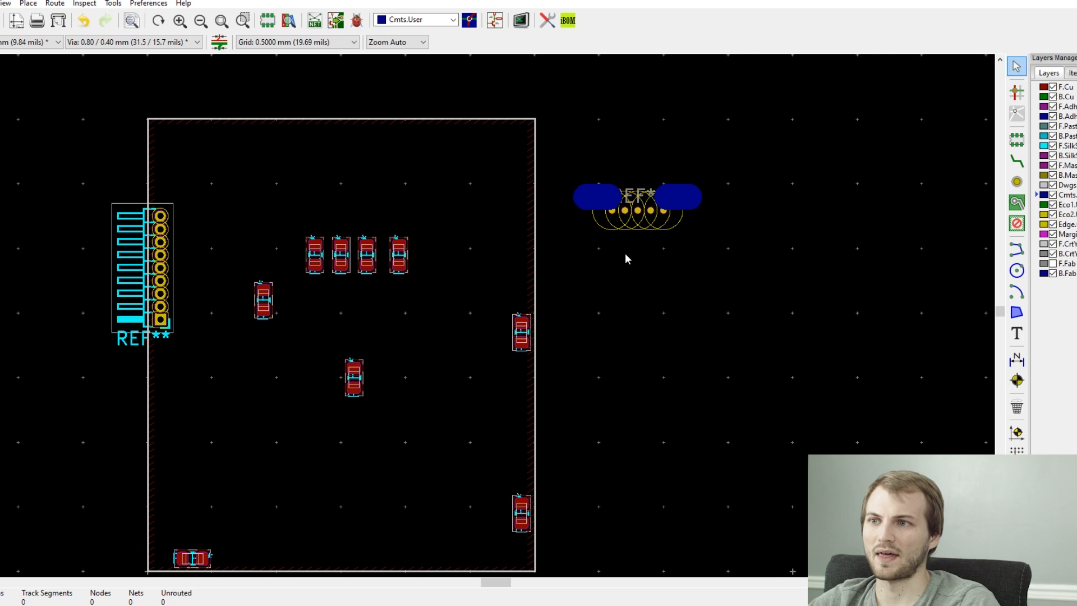
Move the tab footprint onto the middle of the board's top edge with its drill holes on the outline
{"action": "left_click", "coordinate": [634, 195]}
{"action": "left_click_drag", "start_coordinate": [635, 195], "coordinate": [344, 120]}
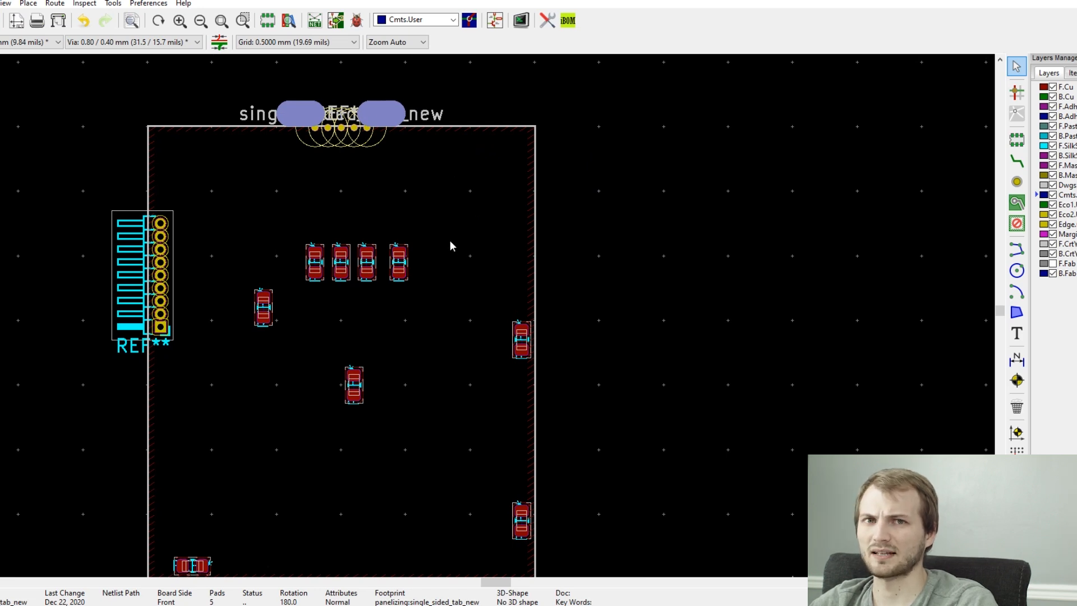
{"action": "left_click", "coordinate": [587, 167]}
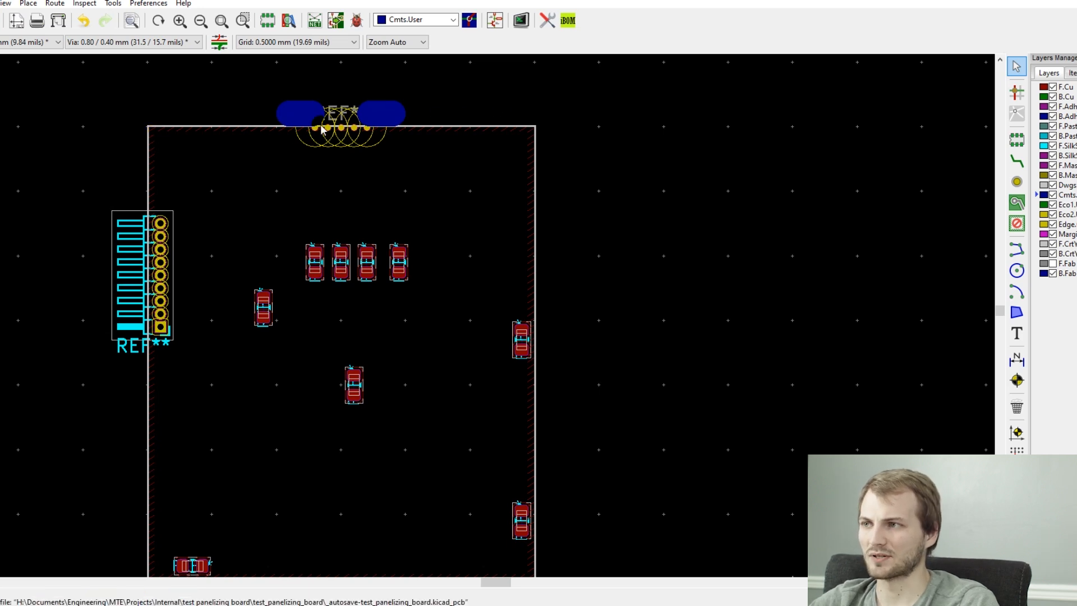
{"action": "left_click", "coordinate": [376, 105]}
{"action": "key", "text": "m"}
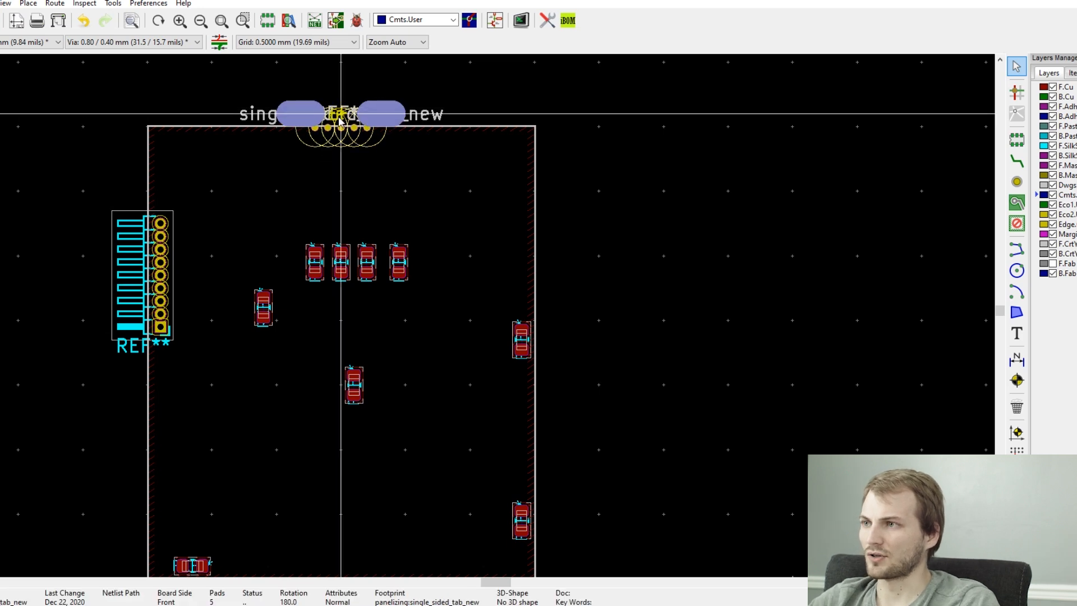
{"action": "left_click", "coordinate": [335, 118]}
{"action": "key", "text": "ctrl+z"}
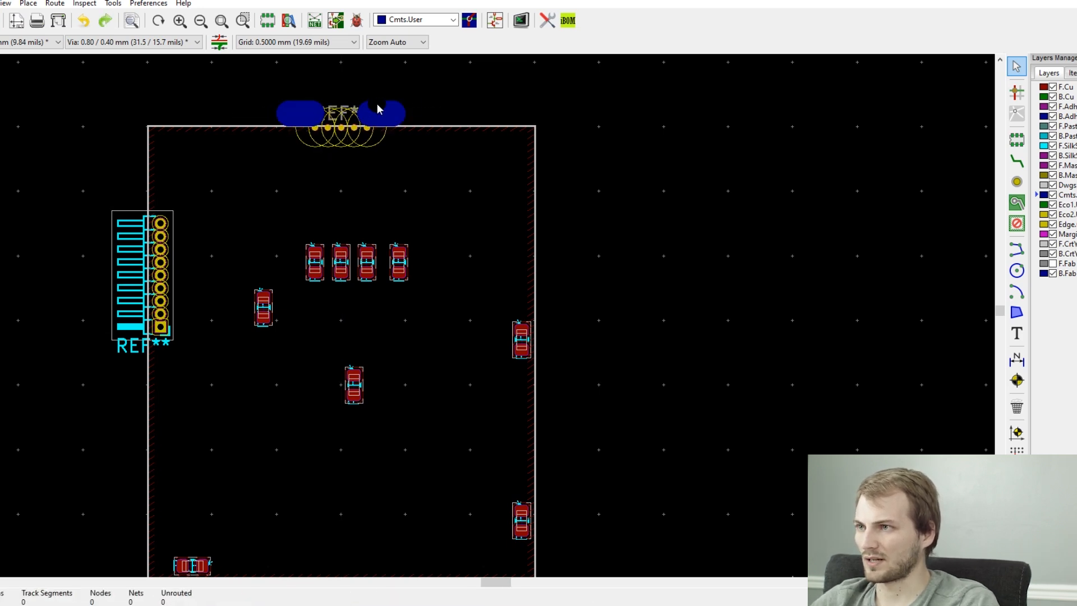
Duplicate the top-edge tab, rotate the copy to 90 degrees and place it on the right edge between the two components
{"action": "left_click", "coordinate": [399, 110]}
{"action": "key", "text": "m"}
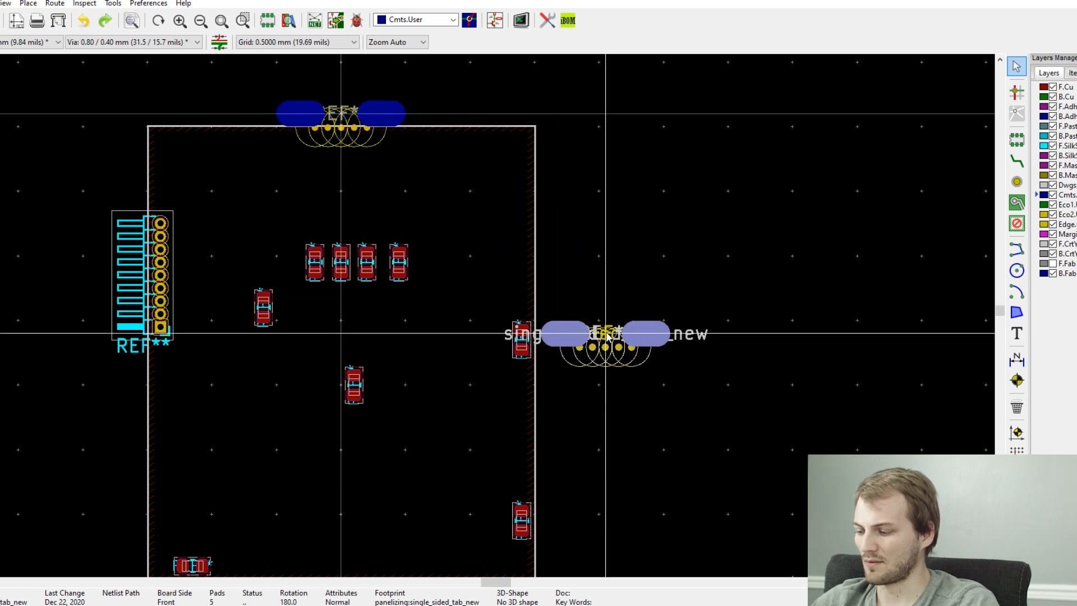
{"action": "key", "text": "r"}
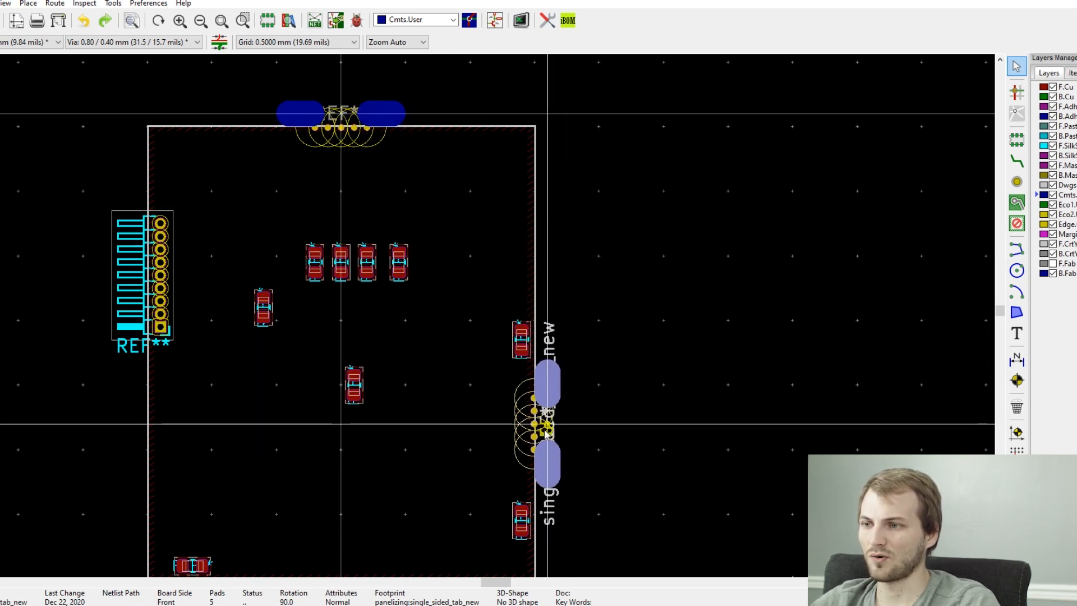
{"action": "left_click", "coordinate": [547, 424]}
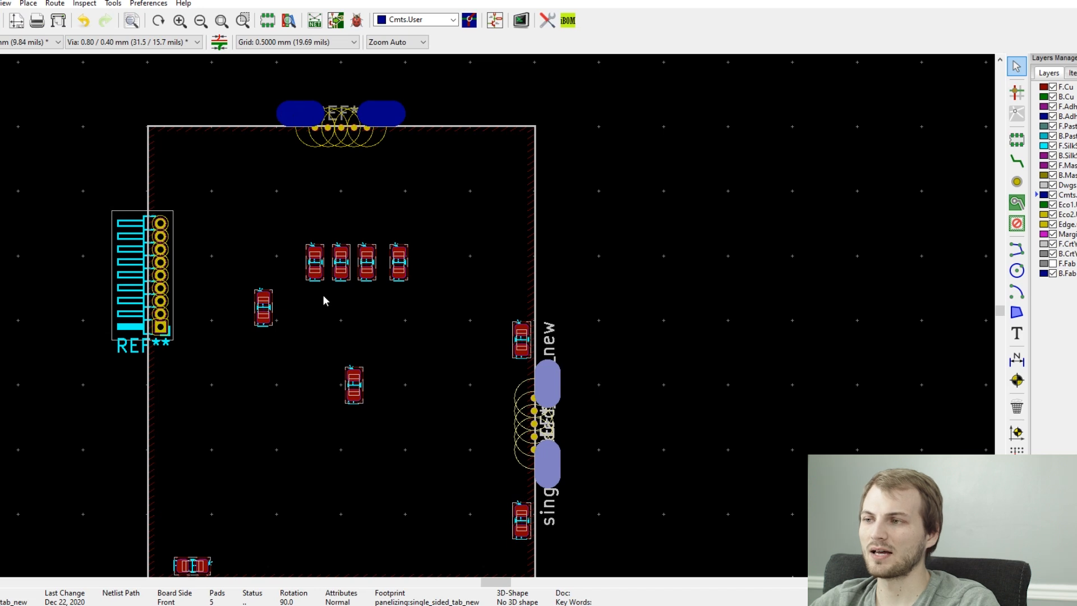
Duplicate the right-edge tab, rotate the copy to 270 degrees and place it on the left edge directly opposite
{"action": "middle_click_drag", "start_coordinate": [323, 296], "coordinate": [368, 187]}
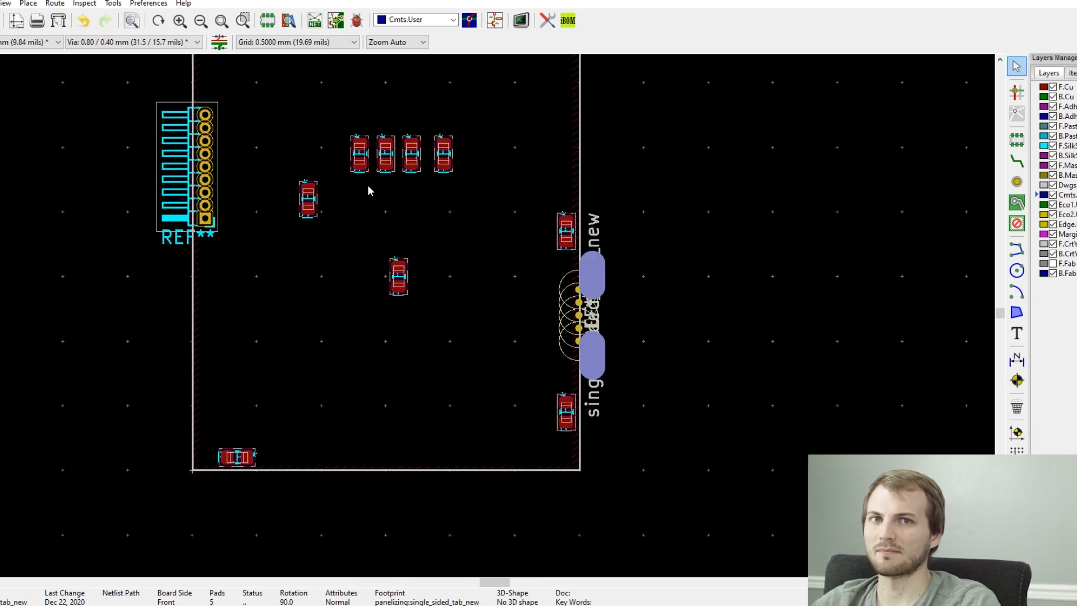
{"action": "middle_click_drag", "start_coordinate": [483, 220], "coordinate": [519, 275]}
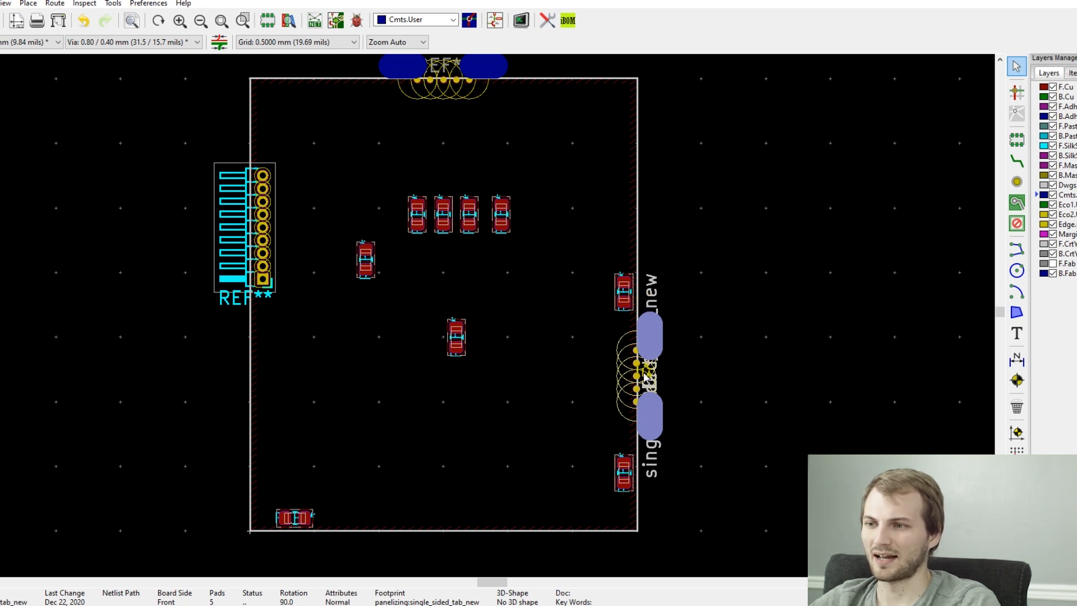
{"action": "key", "text": "ctrl+d"}
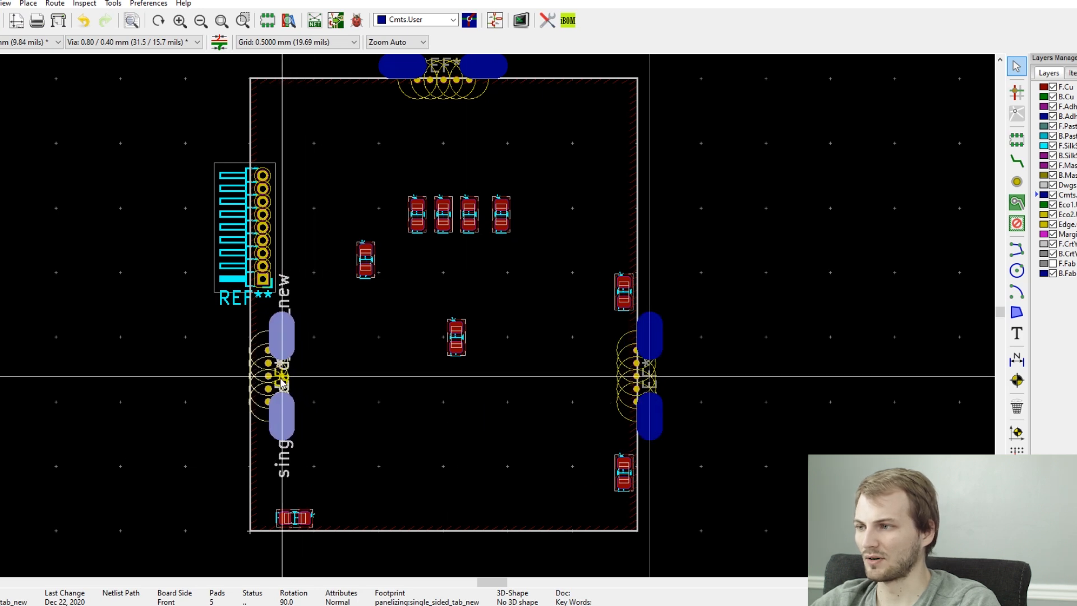
{"action": "key", "text": "r"}
{"action": "key", "text": "r"}
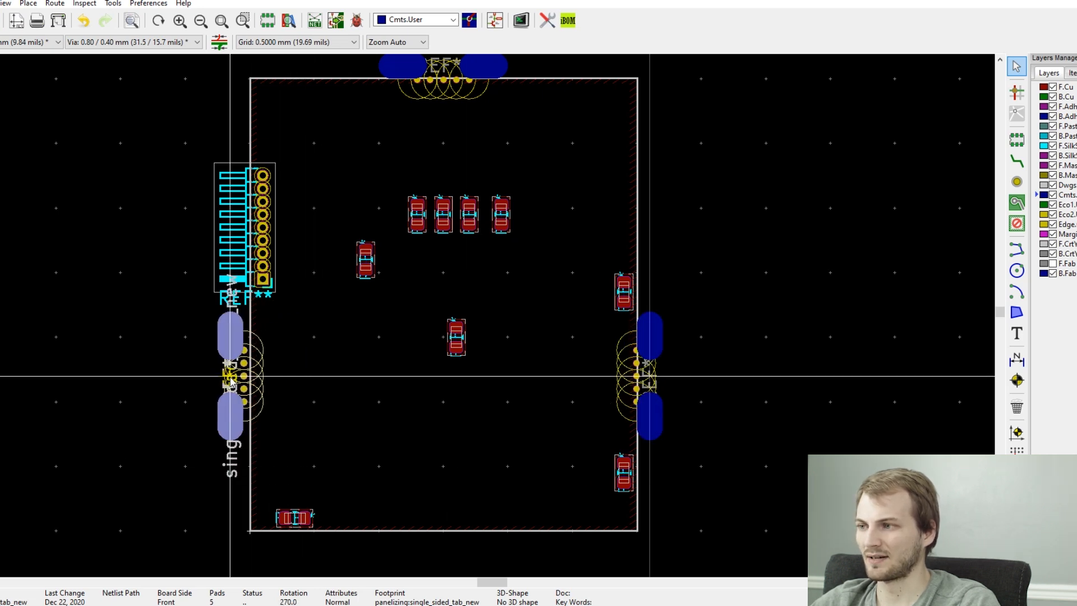
{"action": "left_click", "coordinate": [236, 380]}
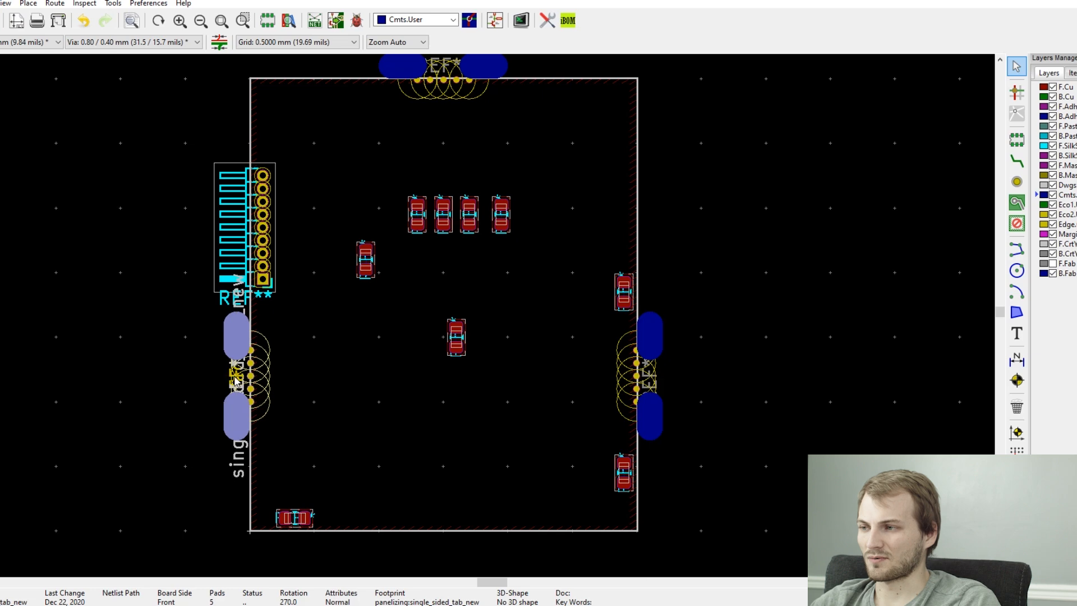
{"action": "key", "text": "ctrl+d"}
{"action": "key", "text": "Escape"}
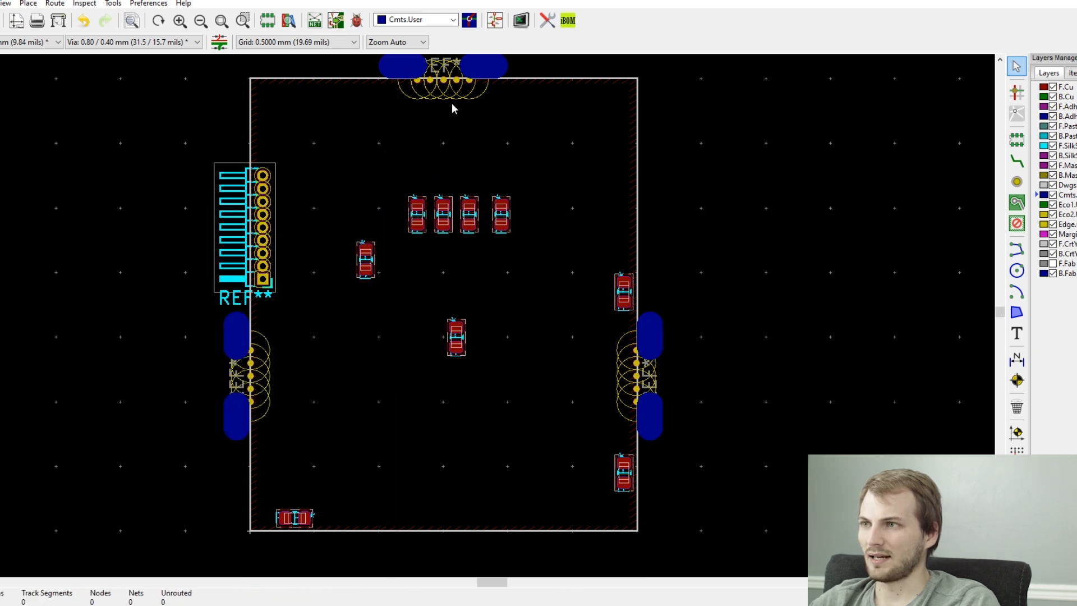
Duplicate the top-edge tab, rotate the copy to 0 degrees and place it on the middle of the board's bottom edge
{"action": "left_click", "coordinate": [505, 73]}
{"action": "key", "text": "ctrl+d"}
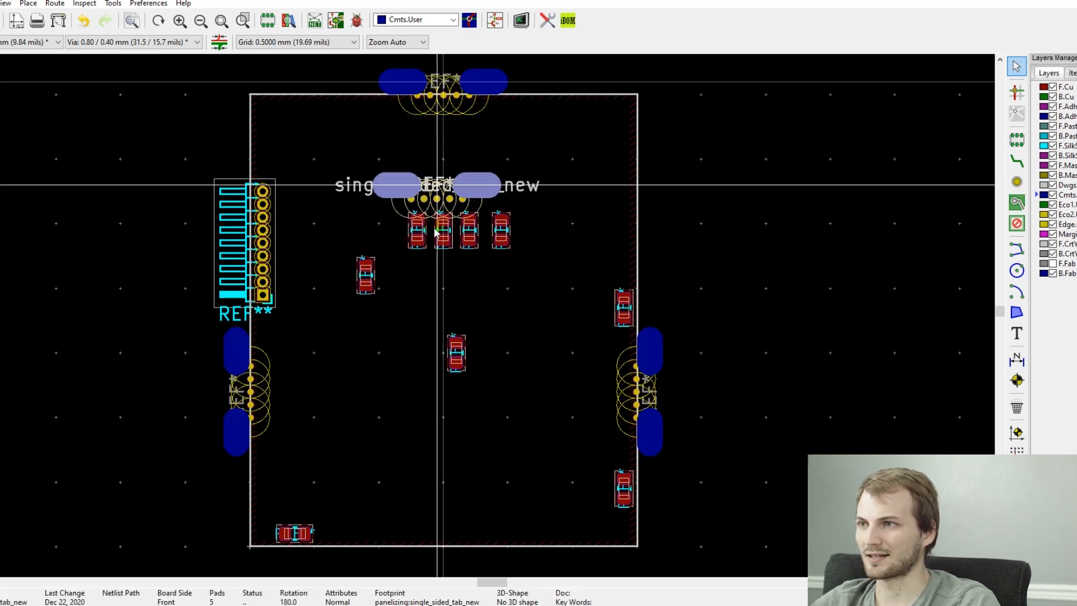
{"action": "middle_click_drag", "start_coordinate": [444, 515], "coordinate": [429, 444]}
{"action": "key", "text": "r"}
{"action": "key", "text": "r"}
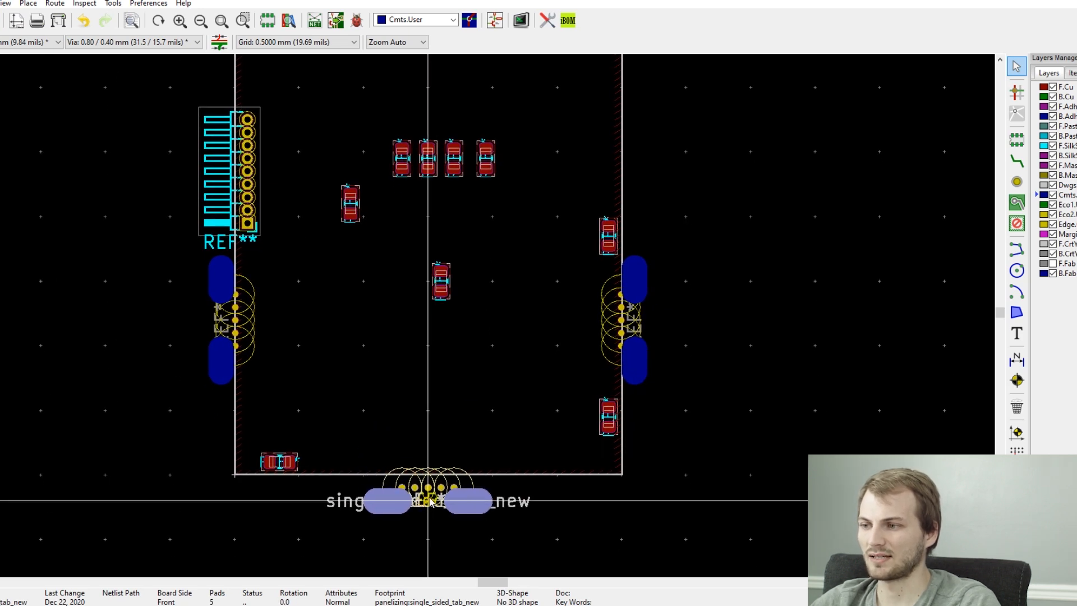
{"action": "left_click", "coordinate": [430, 492]}
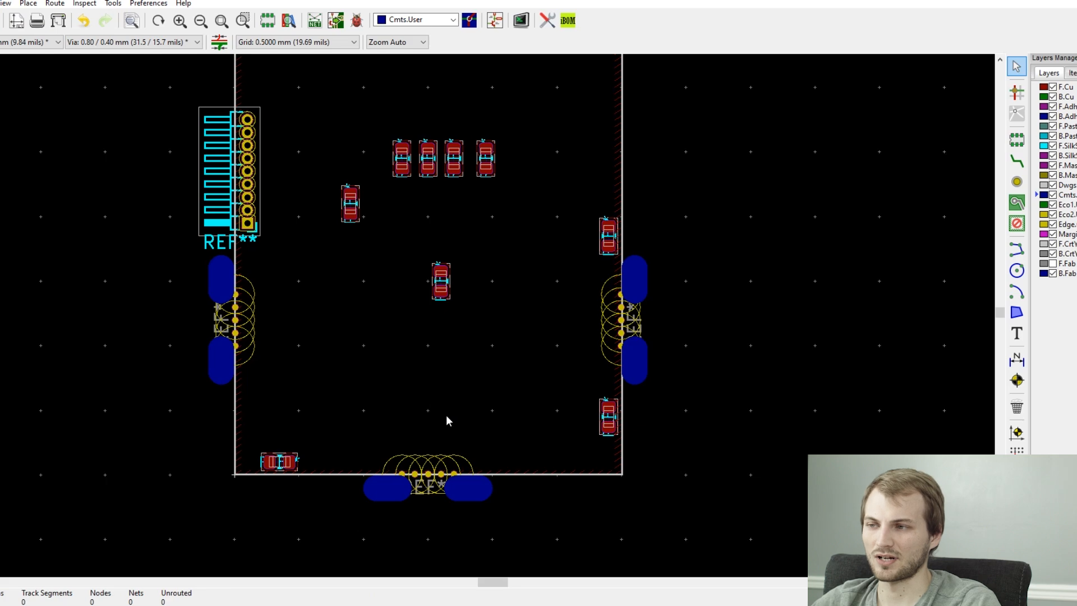
Fill all copper zones on the board and check the copper clearance around the left-edge tab
{"action": "scroll", "coordinate": [486, 318], "scroll_direction": "down", "scroll_amount": 3}
{"action": "scroll", "coordinate": [486, 319], "scroll_direction": "up", "scroll_amount": 3}
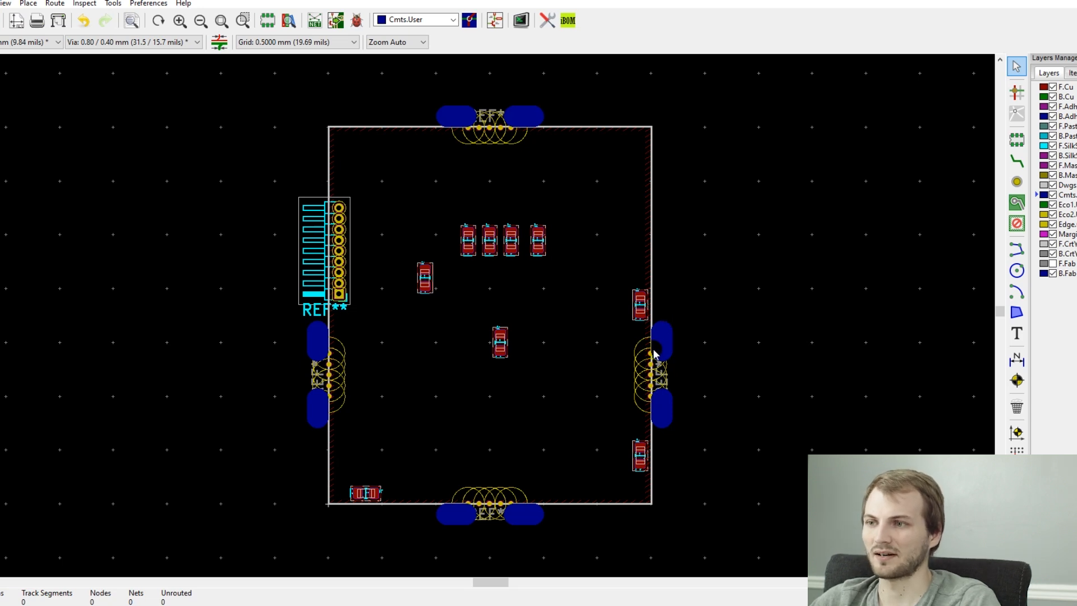
{"action": "scroll", "coordinate": [653, 352], "scroll_direction": "up", "scroll_amount": 1}
{"action": "middle_click_drag", "start_coordinate": [324, 315], "coordinate": [394, 417]}
{"action": "scroll", "coordinate": [399, 393], "scroll_direction": "down", "scroll_amount": 1}
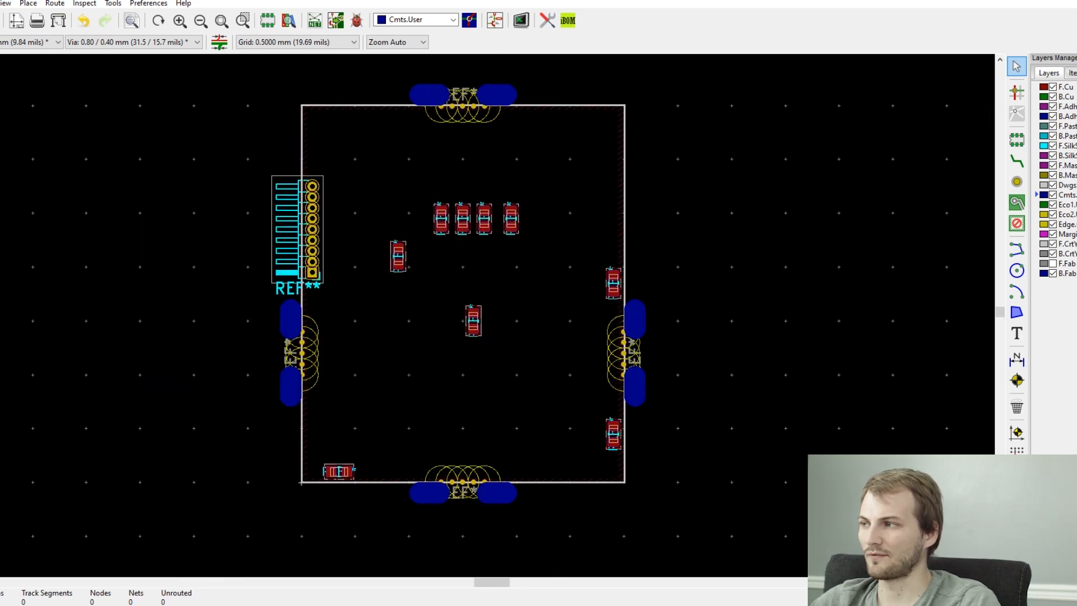
{"action": "key", "text": "b"}
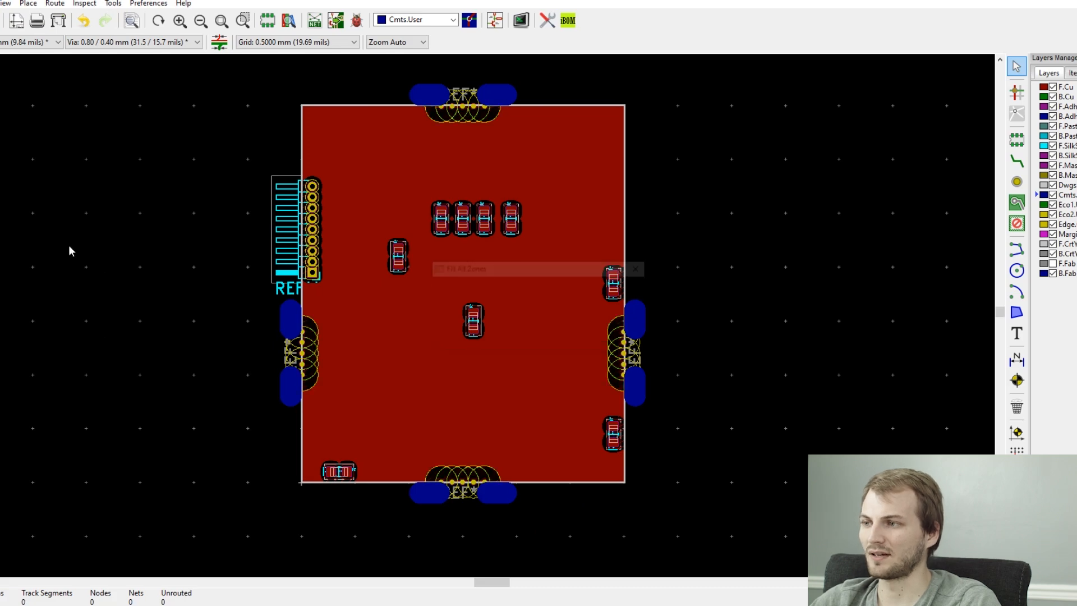
{"action": "scroll", "coordinate": [332, 339], "scroll_direction": "up", "scroll_amount": 3}
{"action": "scroll", "coordinate": [483, 314], "scroll_direction": "up", "scroll_amount": 3}
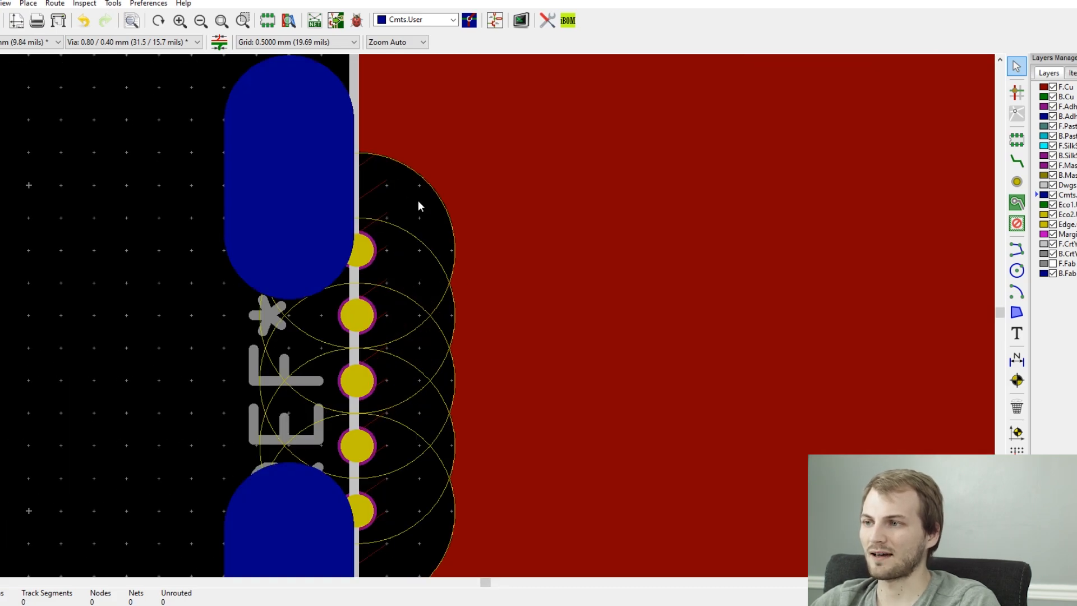
{"action": "scroll", "coordinate": [484, 315], "scroll_direction": "down", "scroll_amount": 3}
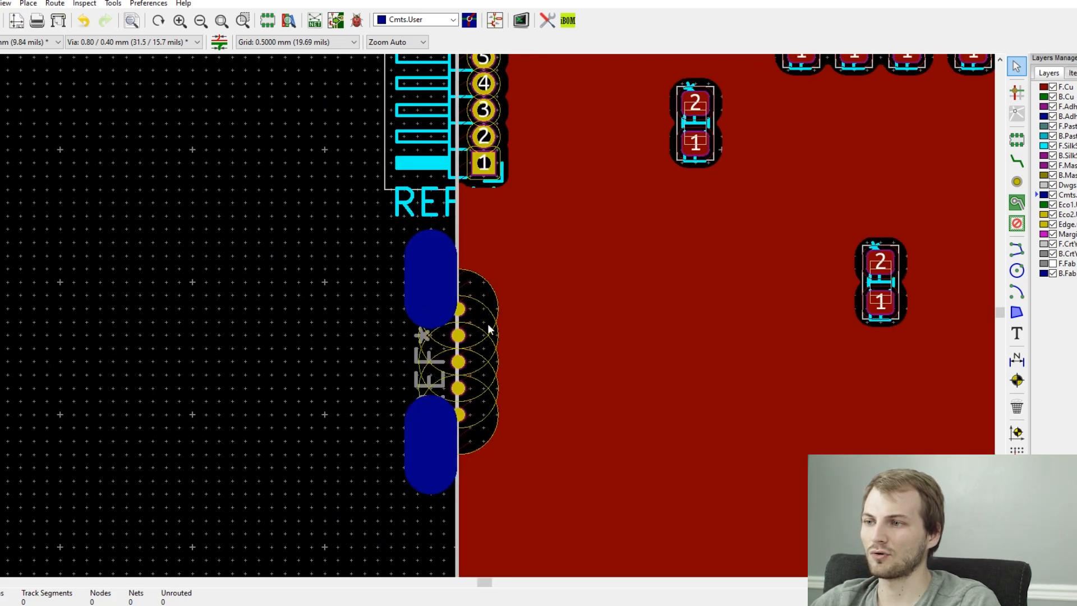
{"action": "middle_click_drag", "start_coordinate": [493, 338], "coordinate": [454, 252]}
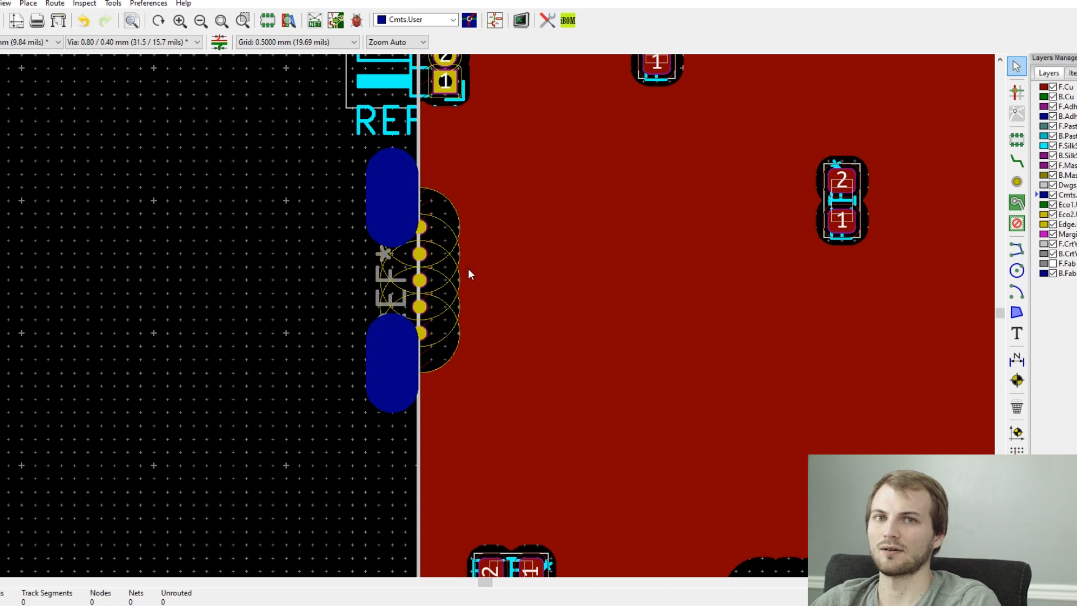
{"action": "scroll", "coordinate": [468, 268], "scroll_direction": "down", "scroll_amount": 4}
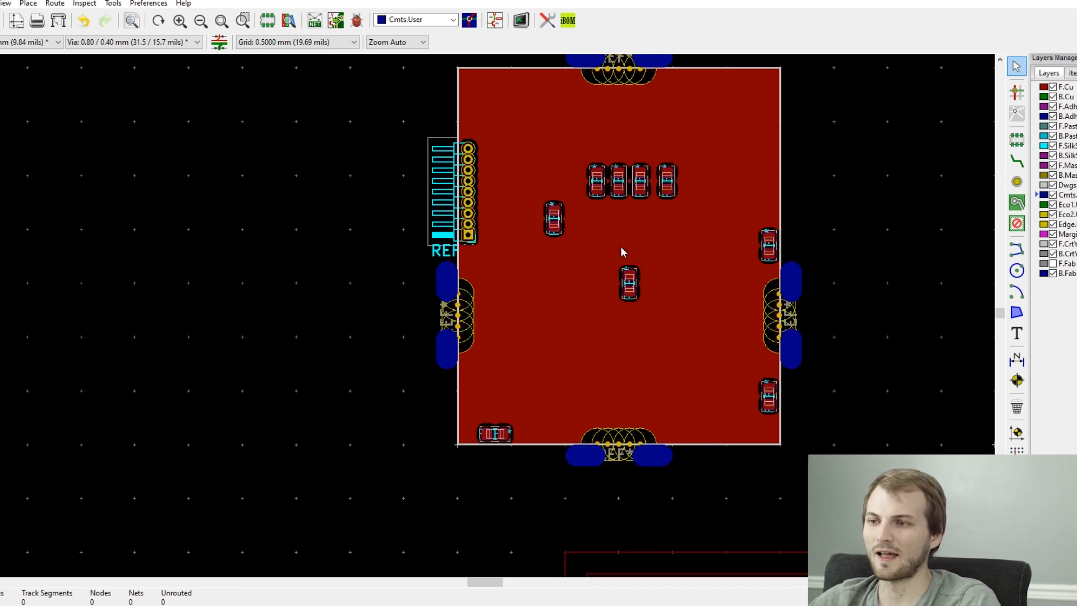
Draw a 2 mm wide Cmts.User routing outline from the top tab around the board's upper-right corner down to the right-edge tab
{"action": "left_click", "coordinate": [1016, 249]}
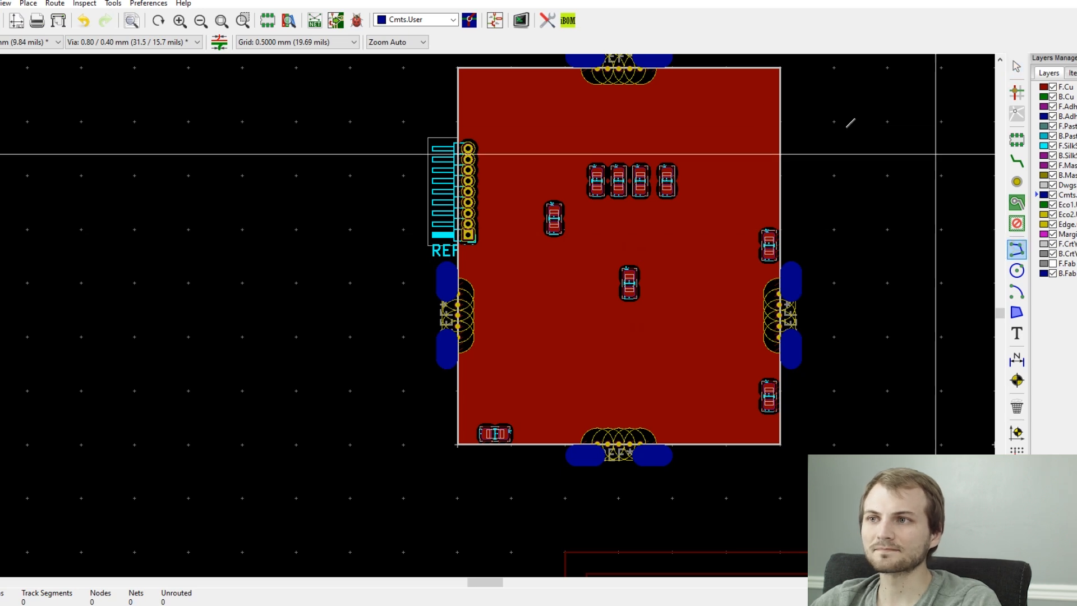
{"action": "scroll", "coordinate": [672, 84], "scroll_direction": "up", "scroll_amount": 1}
{"action": "left_click", "coordinate": [449, 284]}
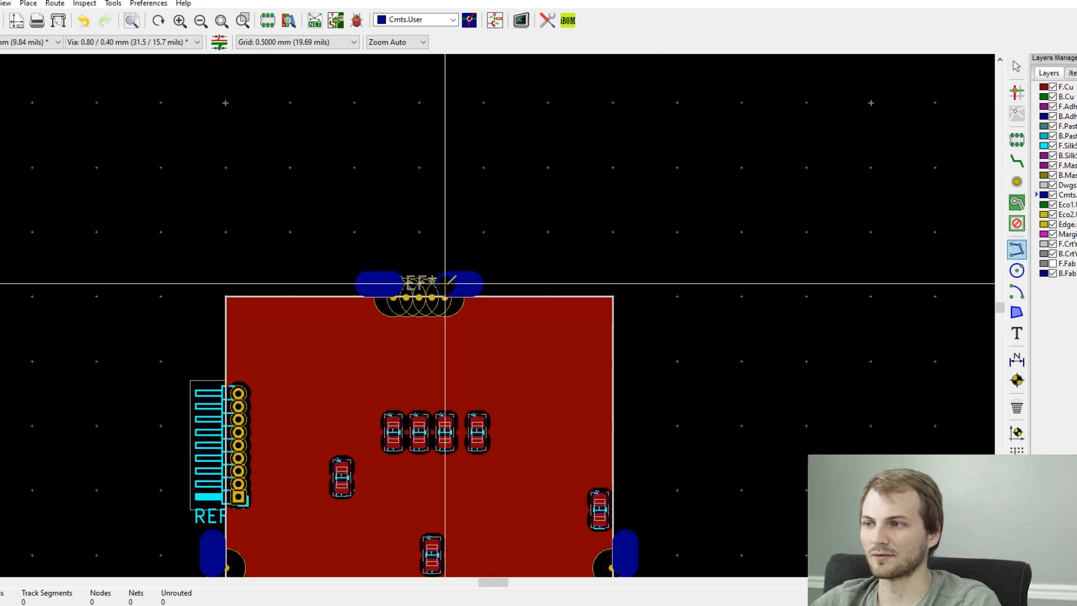
{"action": "left_click", "coordinate": [625, 284]}
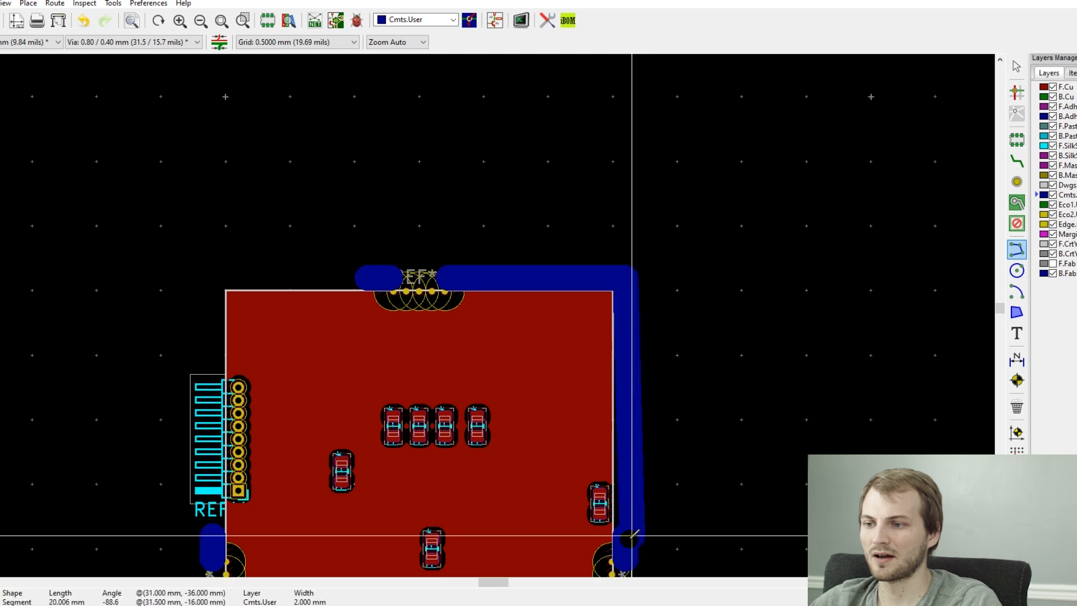
{"action": "left_click", "coordinate": [624, 510]}
{"action": "scroll", "coordinate": [625, 510], "scroll_direction": "down", "scroll_amount": 3}
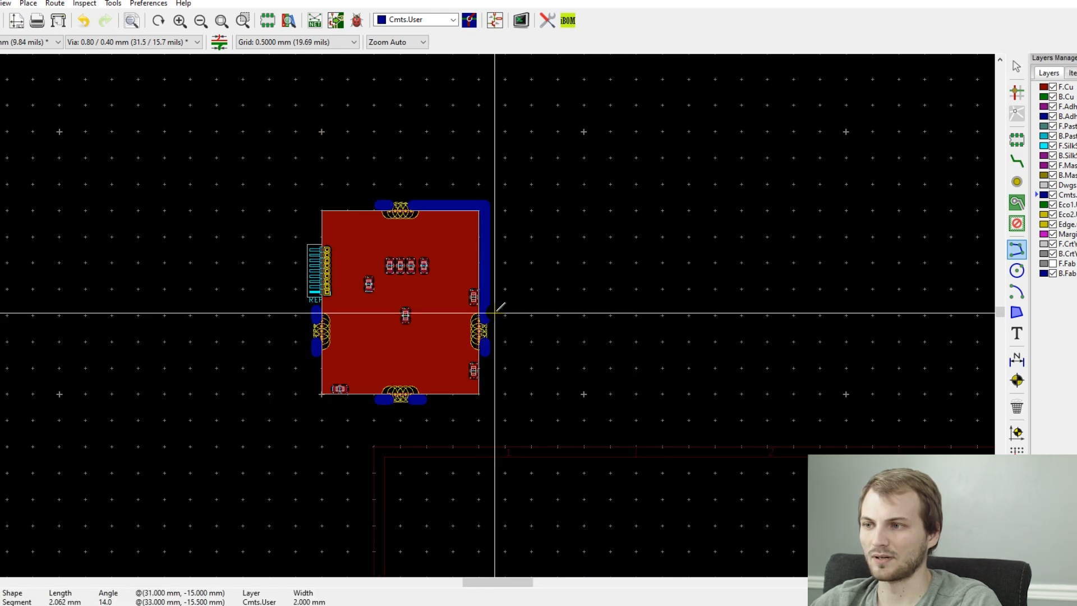
{"action": "scroll", "coordinate": [497, 308], "scroll_direction": "up", "scroll_amount": 6}
{"action": "key", "text": "Escape"}
{"action": "key", "text": "Escape"}
Adjust the lower end of the right-edge routing segment to line up with the end of the right tab's slot
{"action": "left_click", "coordinate": [440, 375]}
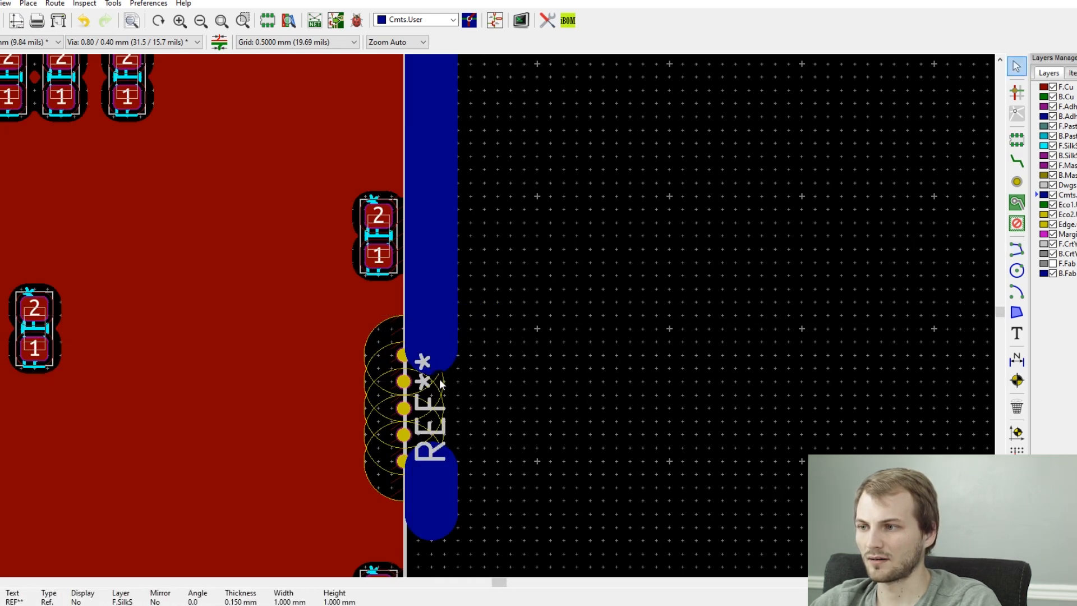
{"action": "left_click", "coordinate": [449, 343]}
{"action": "left_click_drag", "start_coordinate": [431, 330], "coordinate": [430, 348]}
{"action": "key", "text": "Escape"}
Draw 2 mm wide routing segments from the right tab around the lower-right corner to the bottom tab, and around the lower-left corner to the left tab
{"action": "left_click", "coordinate": [1017, 253]}
{"action": "left_click", "coordinate": [428, 462]}
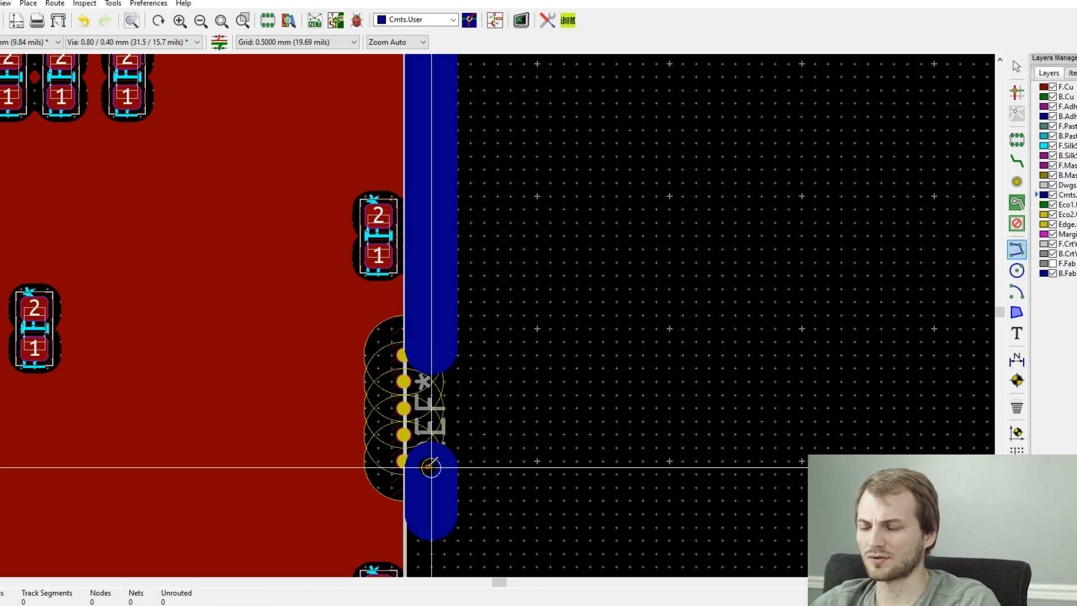
{"action": "scroll", "coordinate": [428, 464], "scroll_direction": "down", "scroll_amount": 4}
{"action": "left_click", "coordinate": [485, 431]}
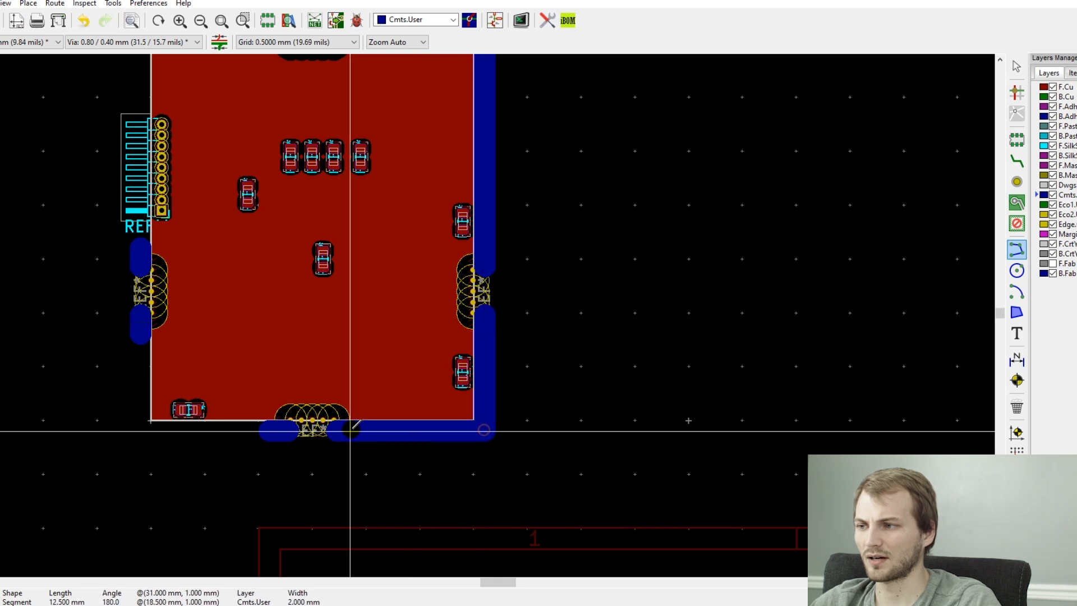
{"action": "left_click", "coordinate": [269, 431]}
{"action": "left_click", "coordinate": [140, 430]}
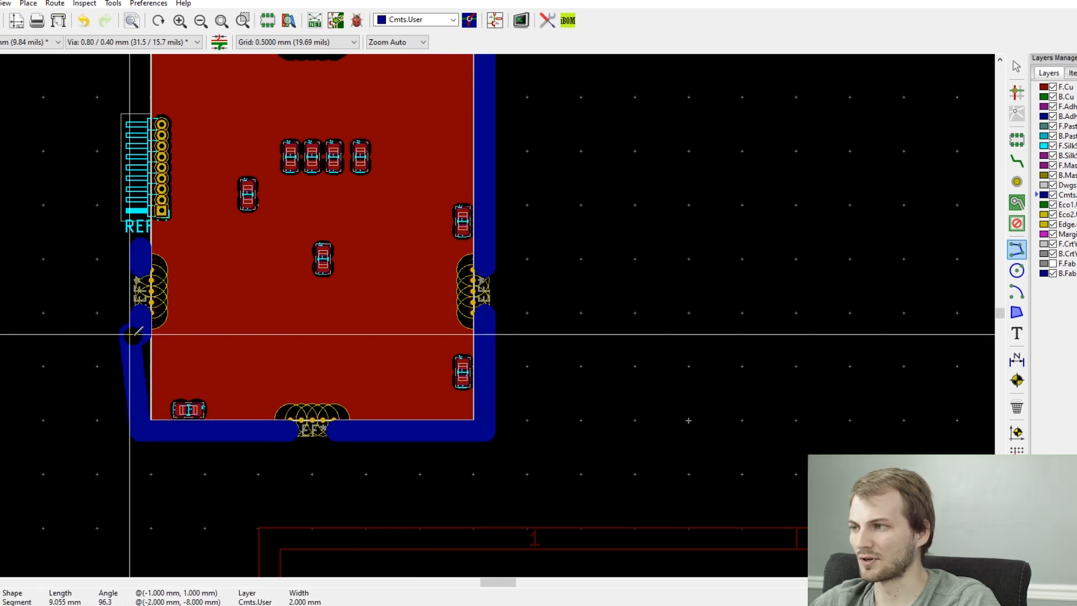
Continue the 2 mm wide routing outline from the left tab around the upper-left corner at (-1, -36) mm to the top tab
{"action": "left_click", "coordinate": [140, 254]}
{"action": "scroll", "coordinate": [140, 241], "scroll_direction": "down", "scroll_amount": 4}
{"action": "scroll", "coordinate": [483, 310], "scroll_direction": "up", "scroll_amount": 7}
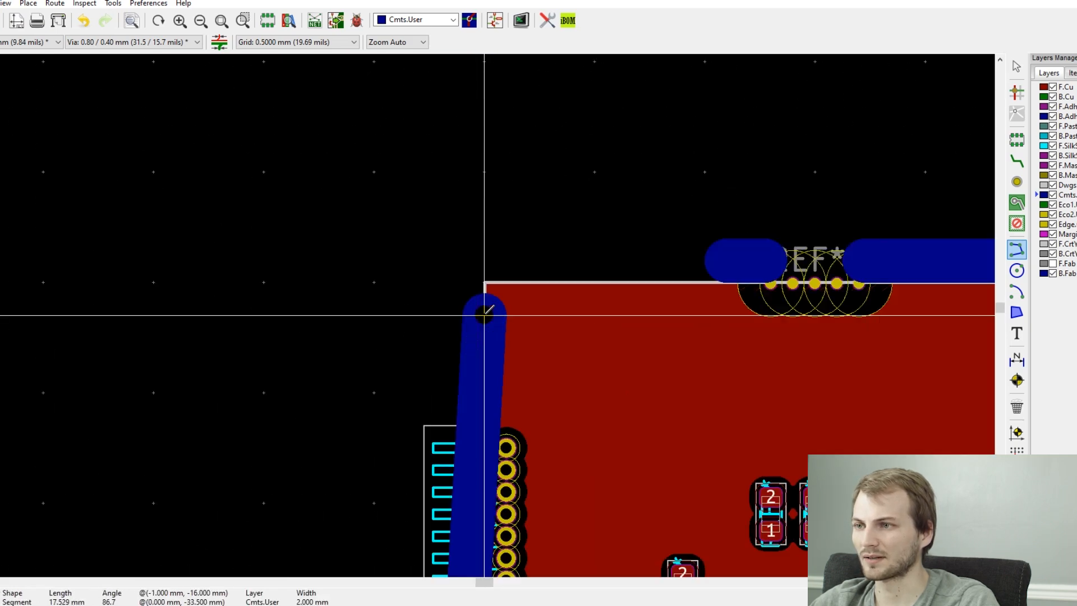
{"action": "left_click", "coordinate": [465, 260]}
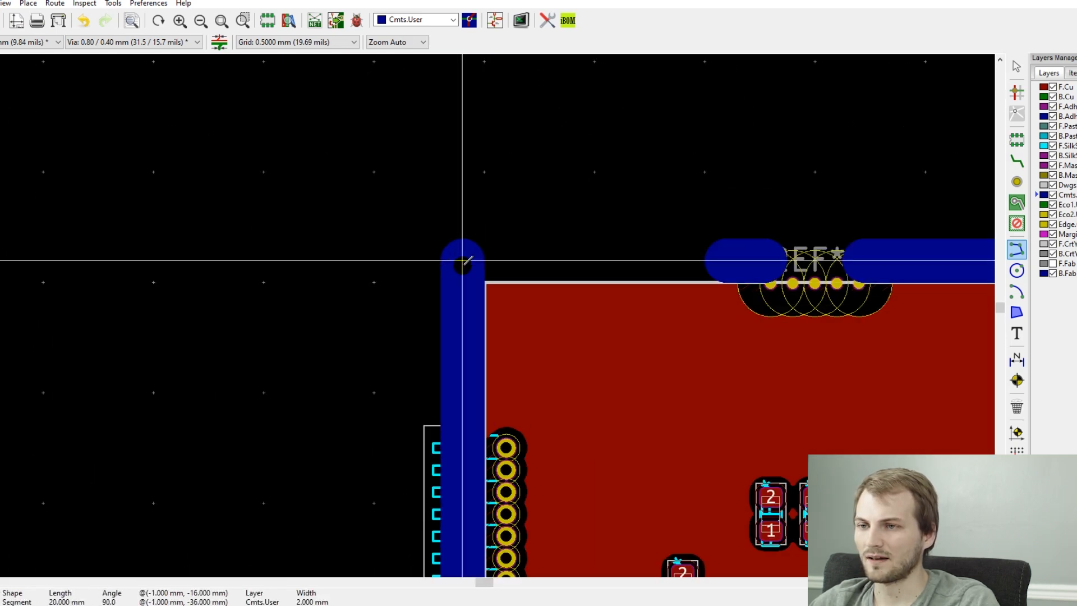
{"action": "left_click", "coordinate": [727, 260]}
{"action": "key", "text": "Escape"}
{"action": "scroll", "coordinate": [484, 316], "scroll_direction": "down", "scroll_amount": 7}
{"action": "scroll", "coordinate": [556, 344], "scroll_direction": "up", "scroll_amount": 5}
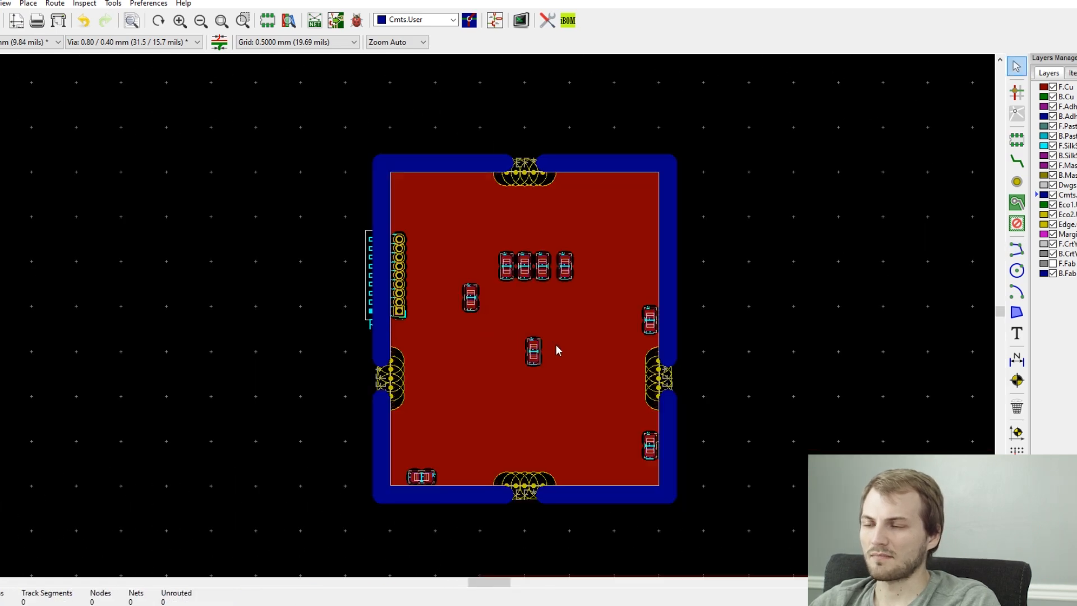
Check the thickness and layer of the board outline's right edge line in its properties, leaving them unchanged
{"action": "scroll", "coordinate": [484, 315], "scroll_direction": "up", "scroll_amount": 6}
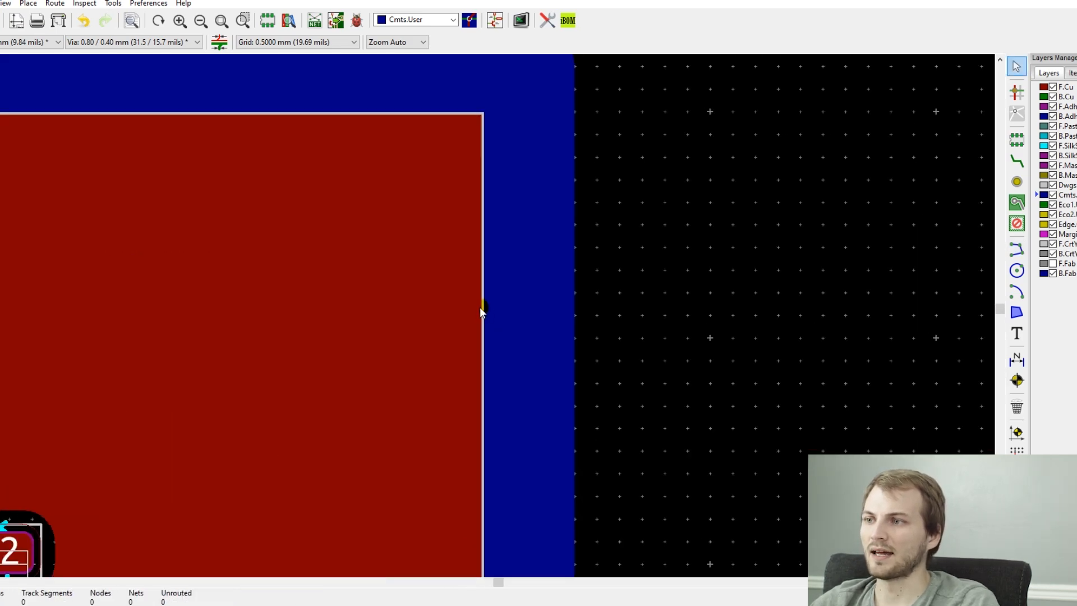
{"action": "left_click", "coordinate": [473, 310]}
{"action": "double_click", "coordinate": [473, 310]}
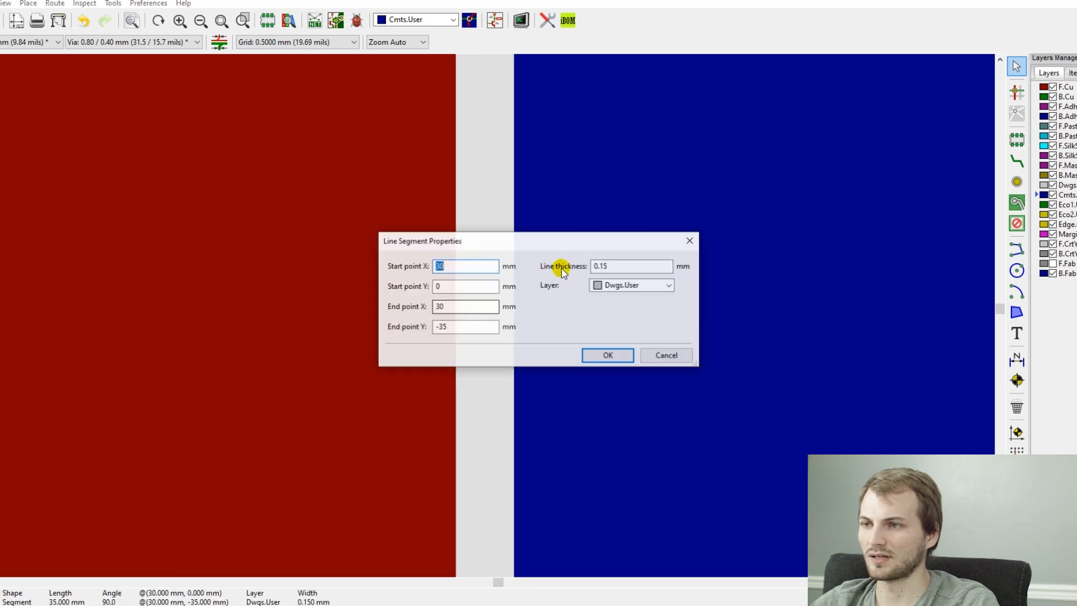
{"action": "left_click", "coordinate": [649, 355]}
{"action": "scroll", "coordinate": [485, 317], "scroll_direction": "down", "scroll_amount": 5}
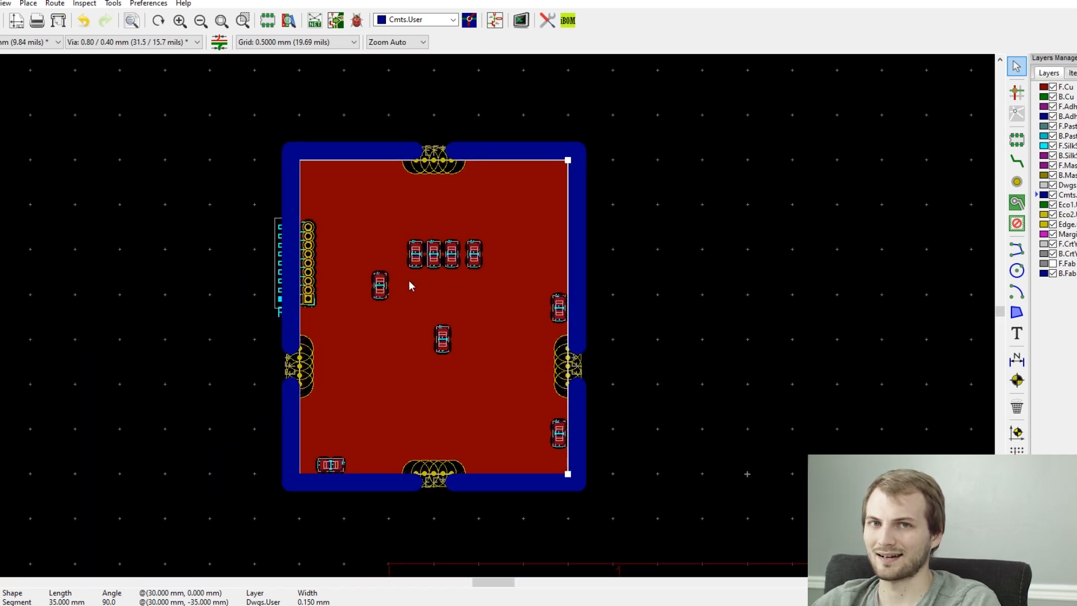
{"action": "left_click", "coordinate": [581, 276]}
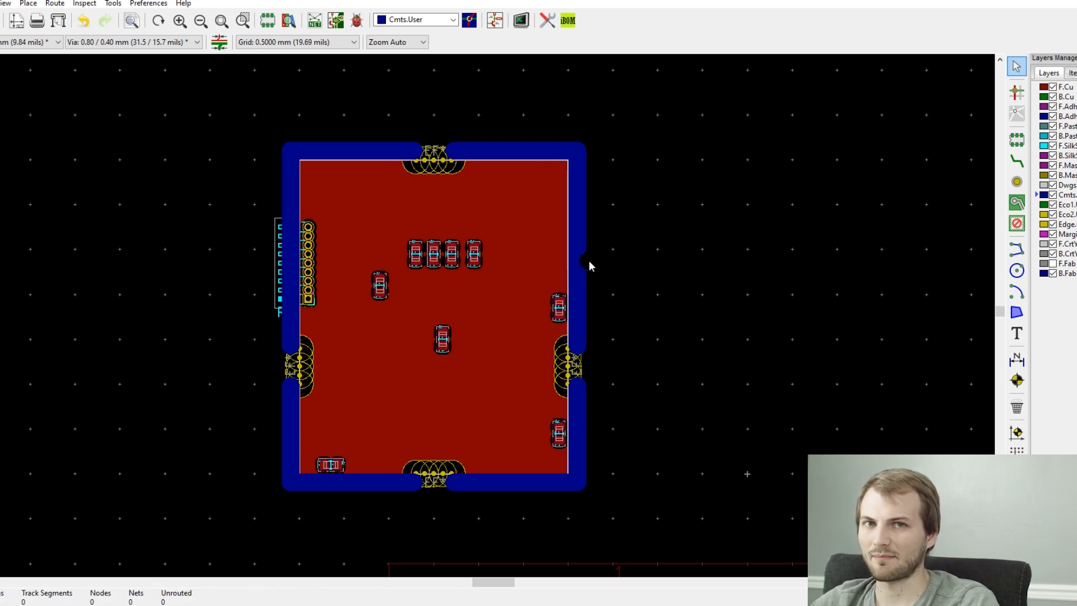
Examine the board outline's right edge line where it meets the copper zone at the upper-right corner
{"action": "scroll", "coordinate": [553, 190], "scroll_direction": "up", "scroll_amount": 5}
{"action": "left_click", "coordinate": [550, 236]}
{"action": "left_click", "coordinate": [550, 235]}
{"action": "left_click", "coordinate": [550, 230]}
{"action": "left_click", "coordinate": [551, 229]}
{"action": "left_click", "coordinate": [551, 228]}
{"action": "left_click", "coordinate": [551, 228]}
{"action": "left_click", "coordinate": [552, 227]}
{"action": "scroll", "coordinate": [552, 227], "scroll_direction": "up", "scroll_amount": 4}
{"action": "left_click", "coordinate": [483, 315]}
{"action": "left_click", "coordinate": [484, 312]}
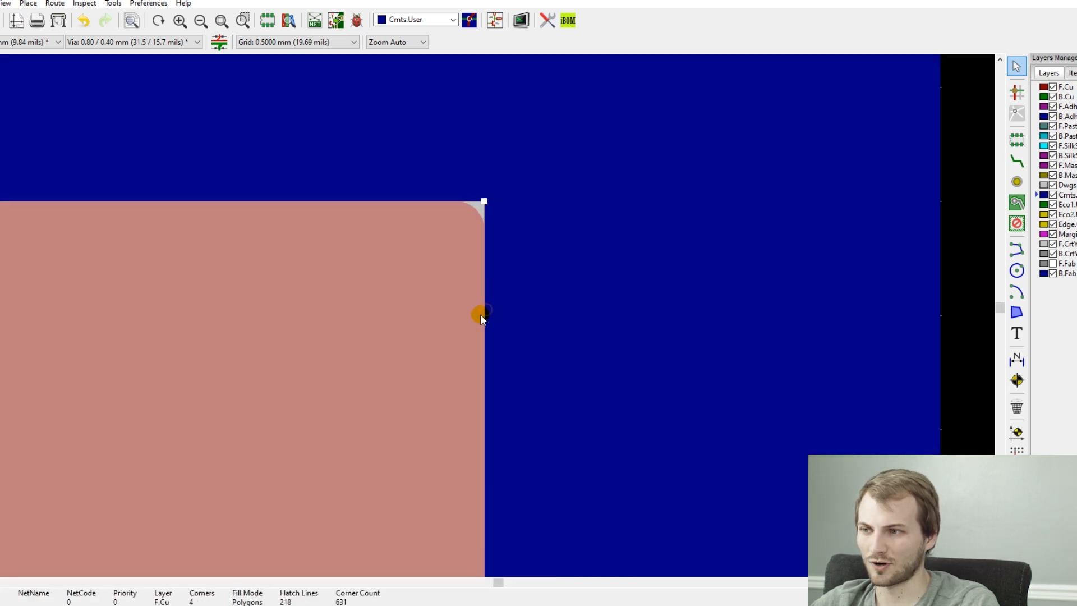
{"action": "left_click", "coordinate": [482, 314]}
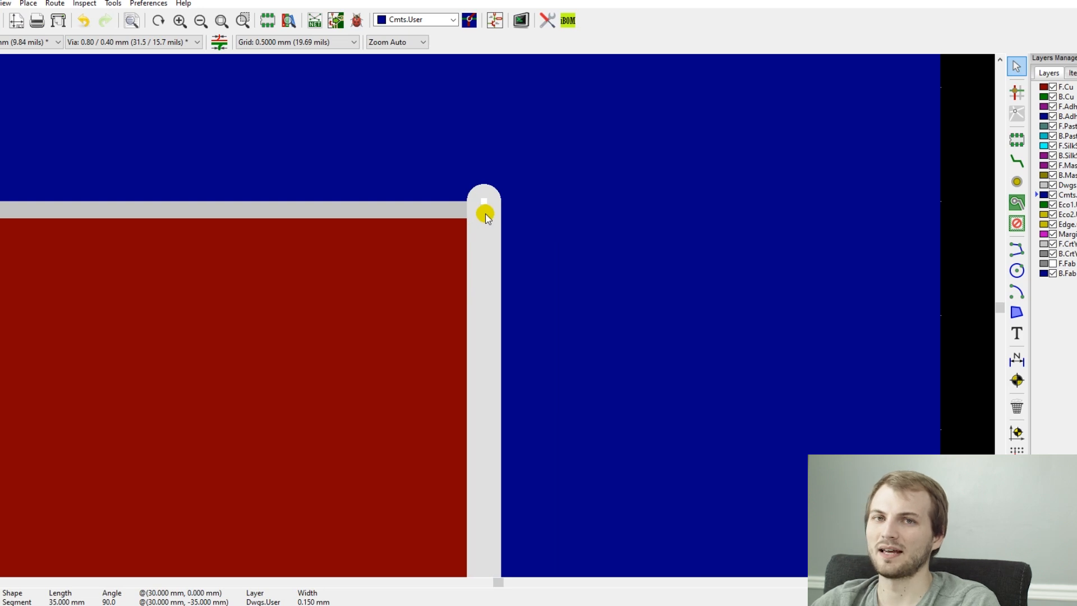
{"action": "scroll", "coordinate": [486, 216], "scroll_direction": "down", "scroll_amount": 8}
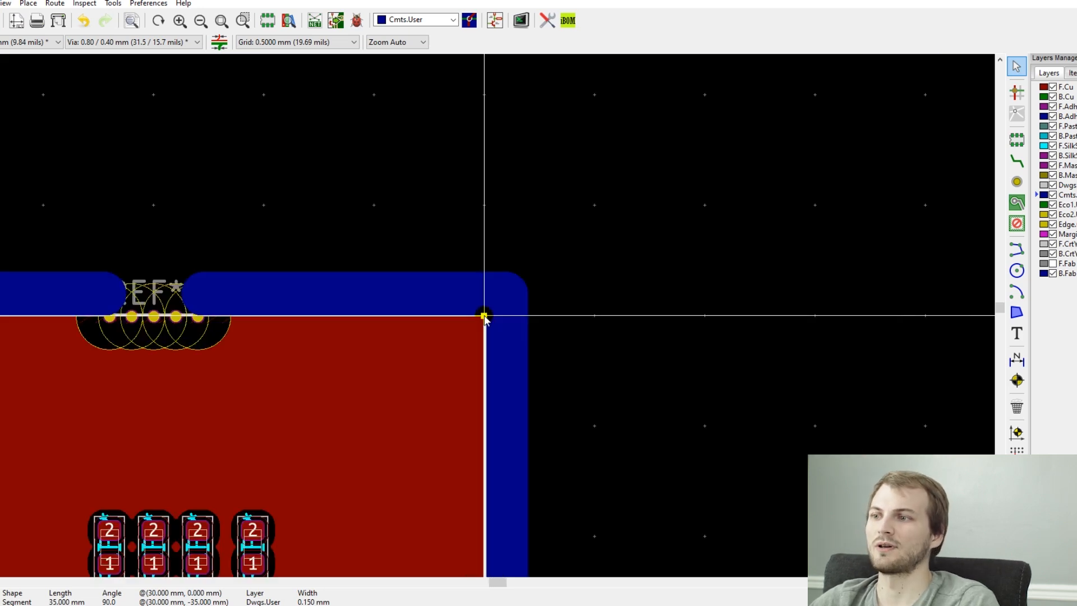
{"action": "key", "text": "Delete"}
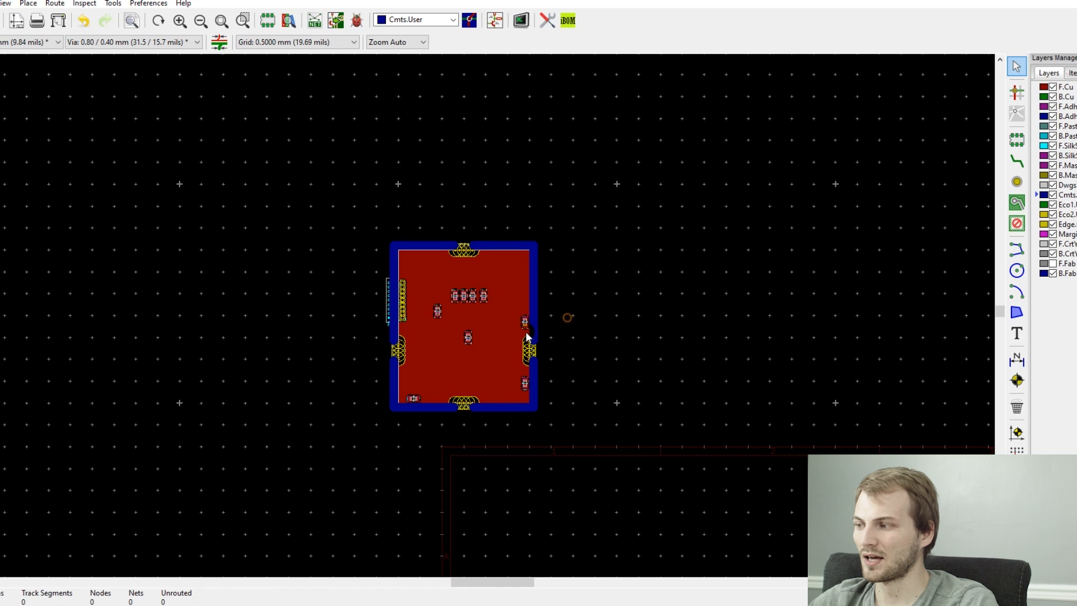
Save the board and bring the tabbed design into the separate panel layout
{"action": "key", "text": "ctrl+s"}
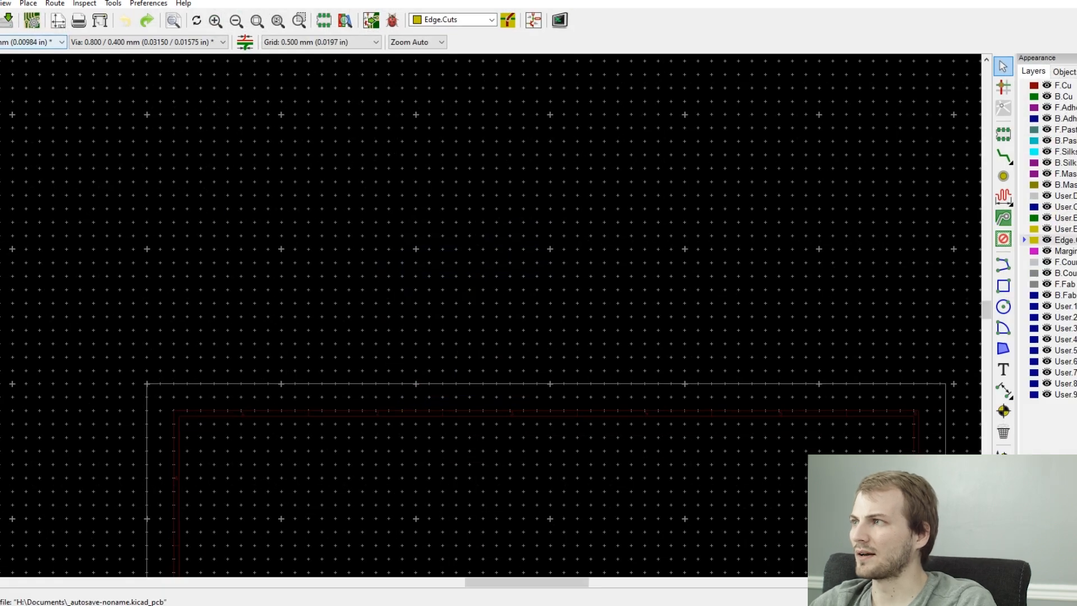
{"action": "left_click", "coordinate": [0, 4]}
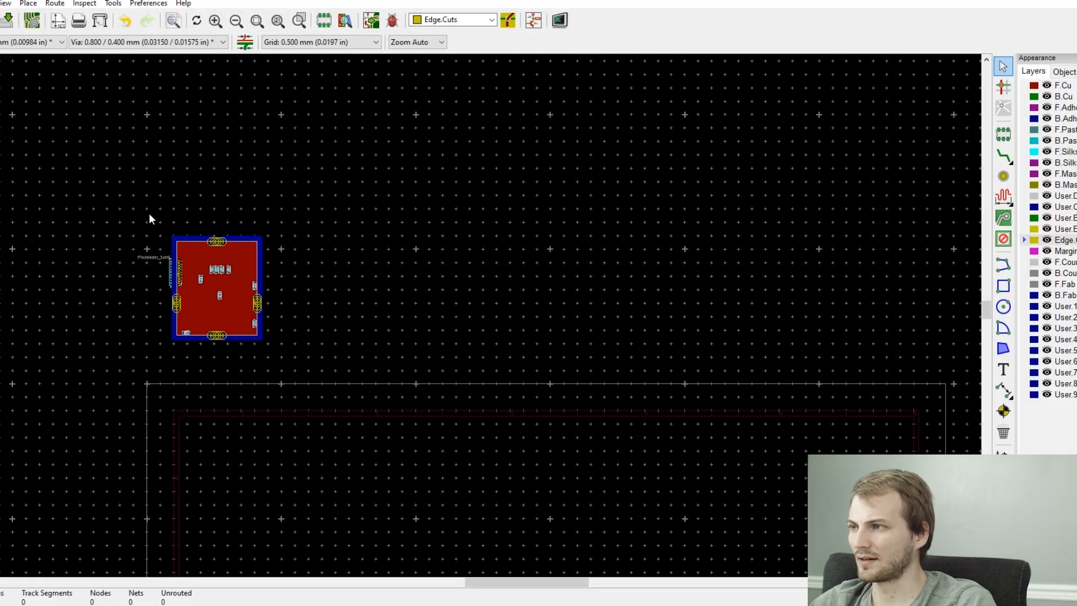
Move the whole board with reference, taking the routing outline's lower-left corner centre as the reference point and placing it on the drawing sheet's upper-left corner
{"action": "left_click_drag", "start_coordinate": [148, 214], "coordinate": [313, 366]}
{"action": "right_click", "coordinate": [224, 305]}
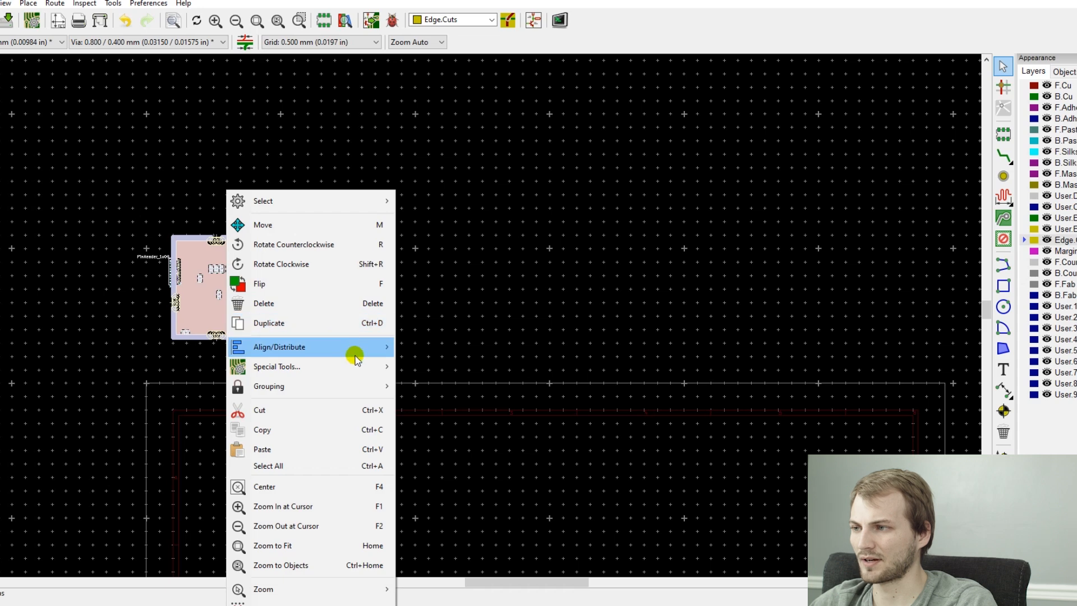
{"action": "mouse_move", "coordinate": [357, 366]}
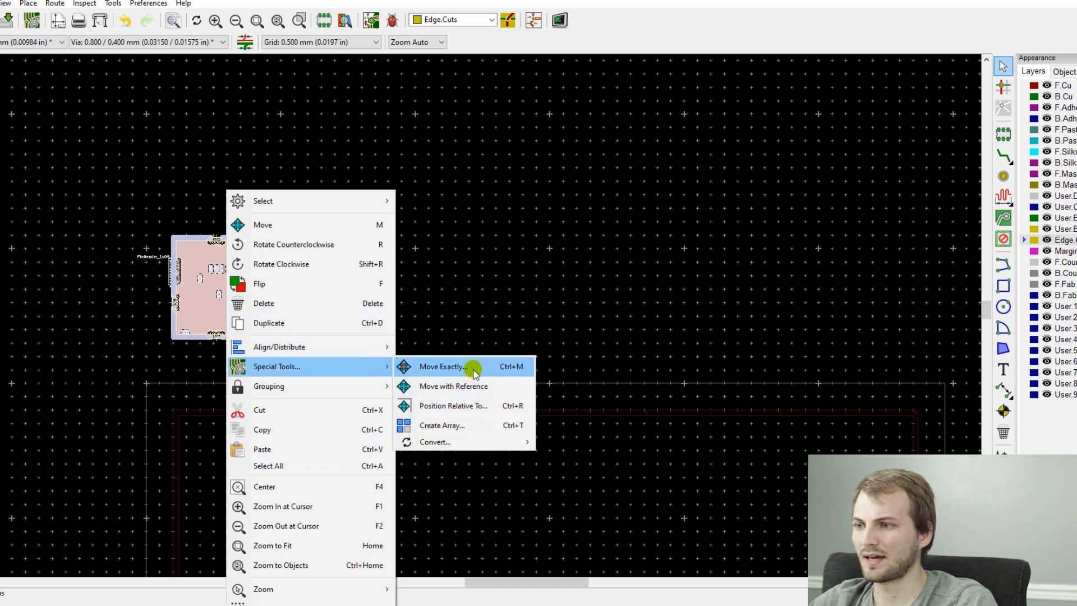
{"action": "left_click", "coordinate": [471, 386]}
{"action": "scroll", "coordinate": [205, 345], "scroll_direction": "up", "scroll_amount": 6}
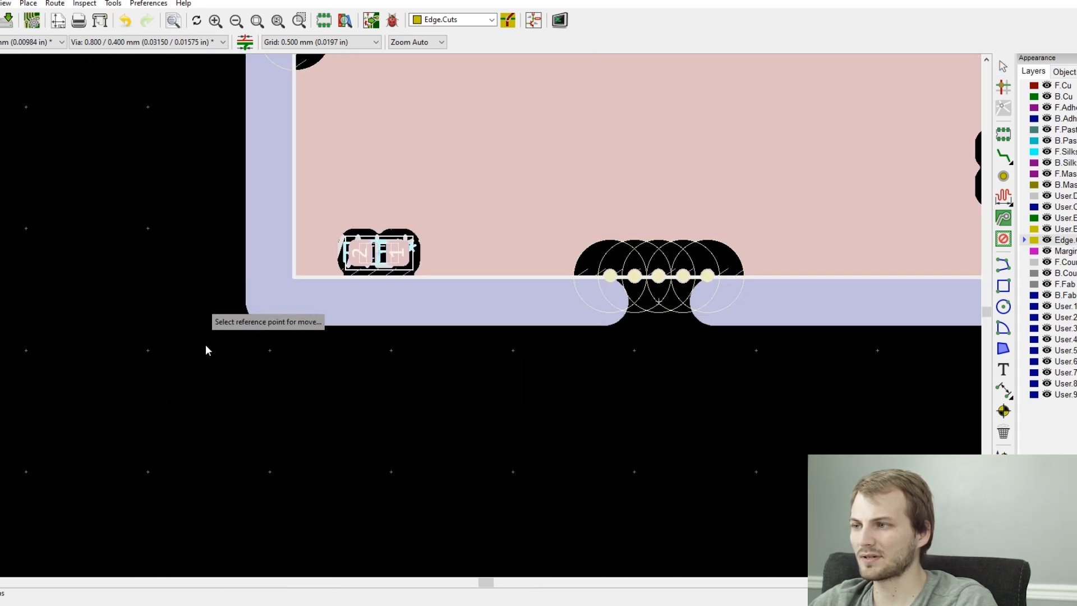
{"action": "left_click", "coordinate": [270, 302]}
{"action": "scroll", "coordinate": [270, 303], "scroll_direction": "down", "scroll_amount": 6}
{"action": "scroll", "coordinate": [185, 438], "scroll_direction": "up", "scroll_amount": 6}
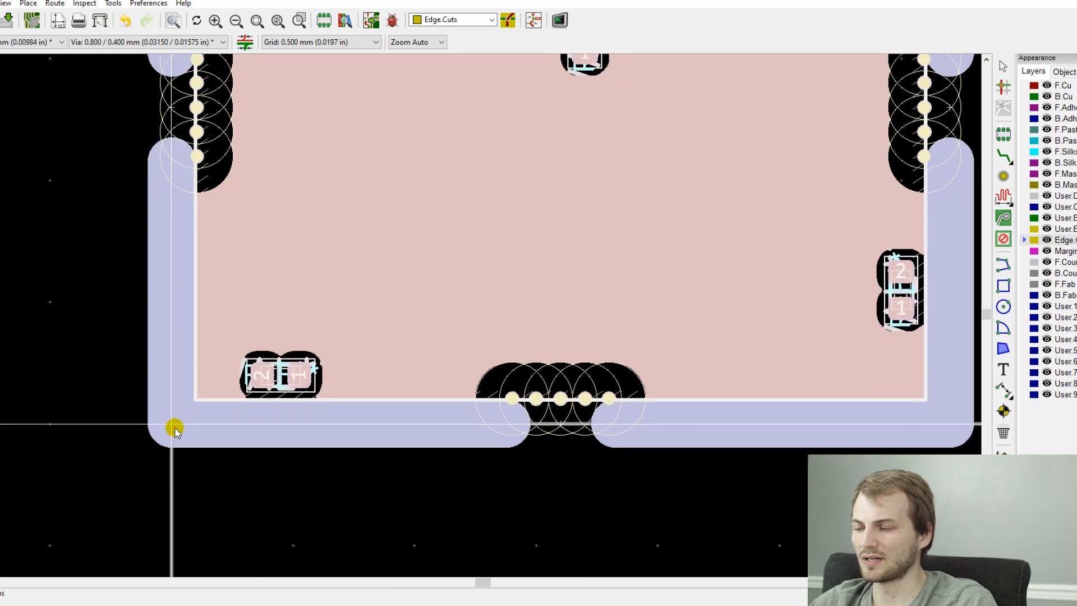
{"action": "left_click", "coordinate": [172, 428]}
{"action": "scroll", "coordinate": [174, 429], "scroll_direction": "down", "scroll_amount": 5}
{"action": "left_click", "coordinate": [149, 222]}
{"action": "scroll", "coordinate": [244, 305], "scroll_direction": "down", "scroll_amount": 1}
{"action": "middle_click_drag", "start_coordinate": [279, 308], "coordinate": [394, 289]}
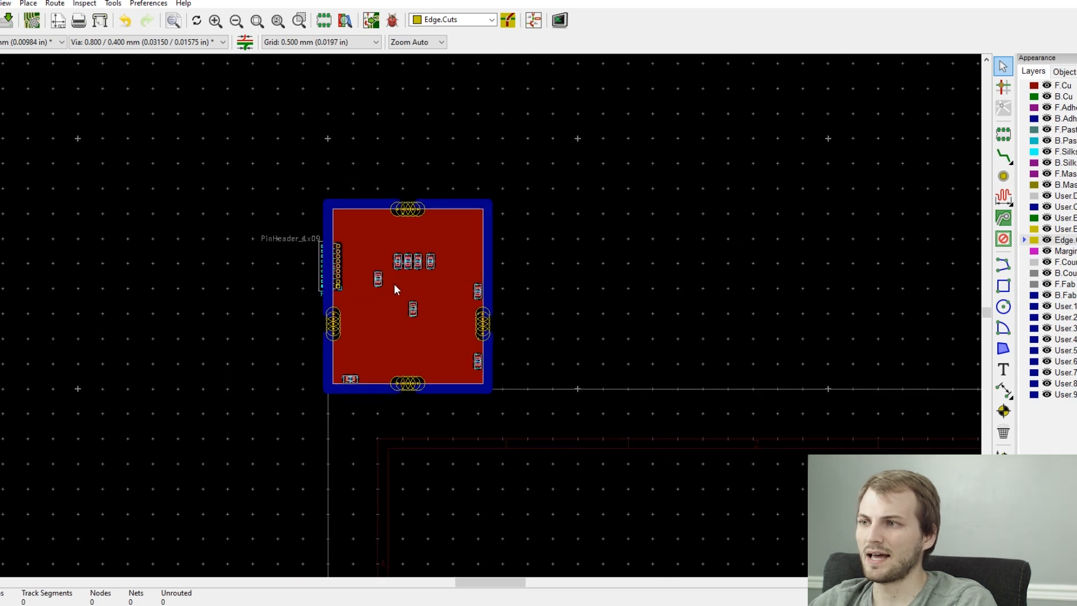
{"action": "scroll", "coordinate": [394, 284], "scroll_direction": "down", "scroll_amount": 2}
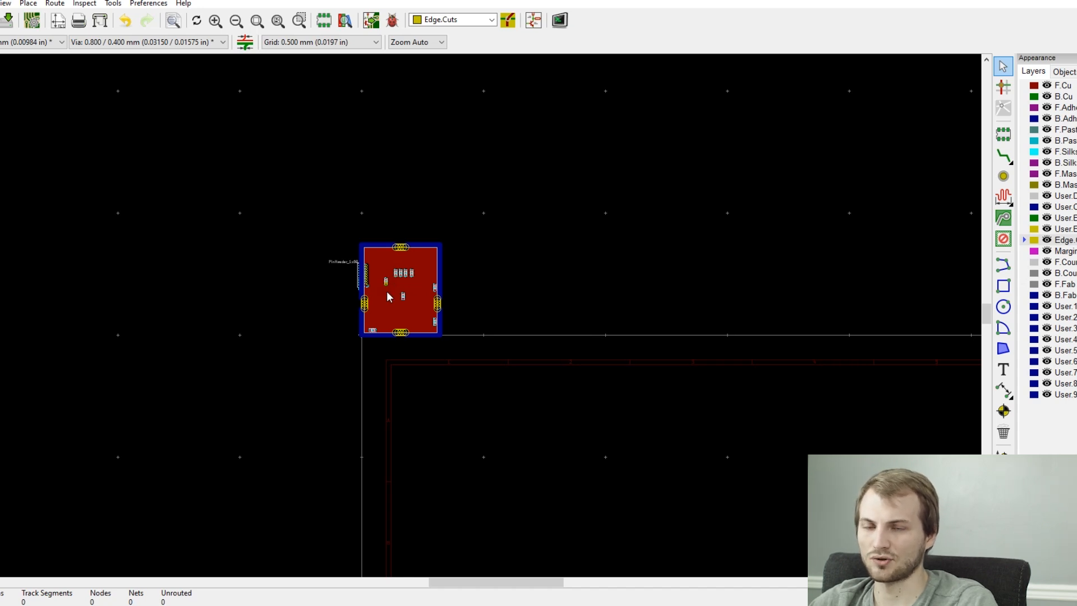
{"action": "scroll", "coordinate": [386, 291], "scroll_direction": "up", "scroll_amount": 2}
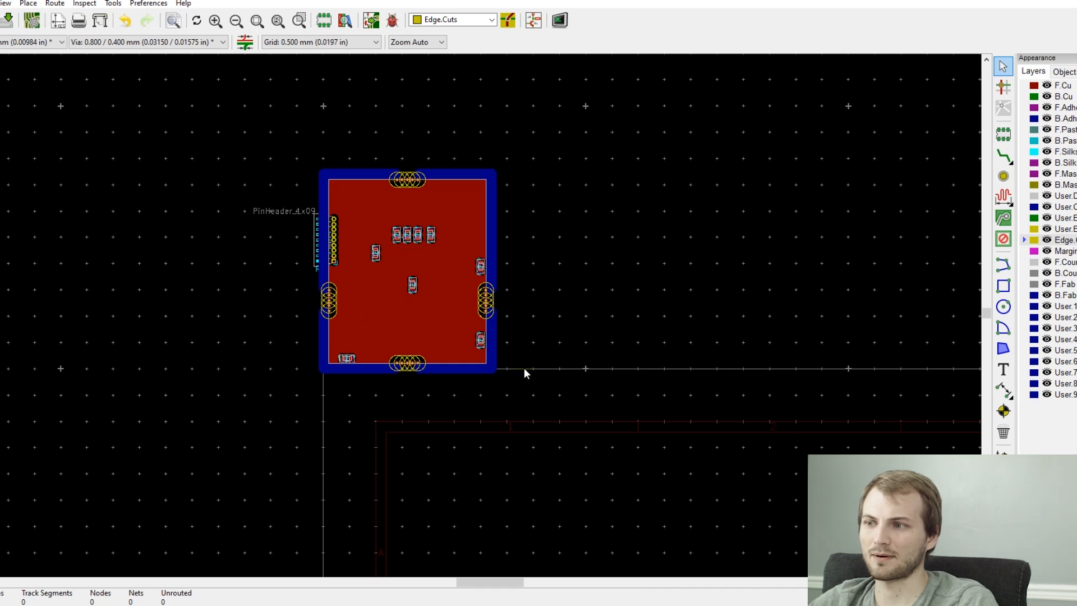
{"action": "scroll", "coordinate": [499, 351], "scroll_direction": "up", "scroll_amount": 5}
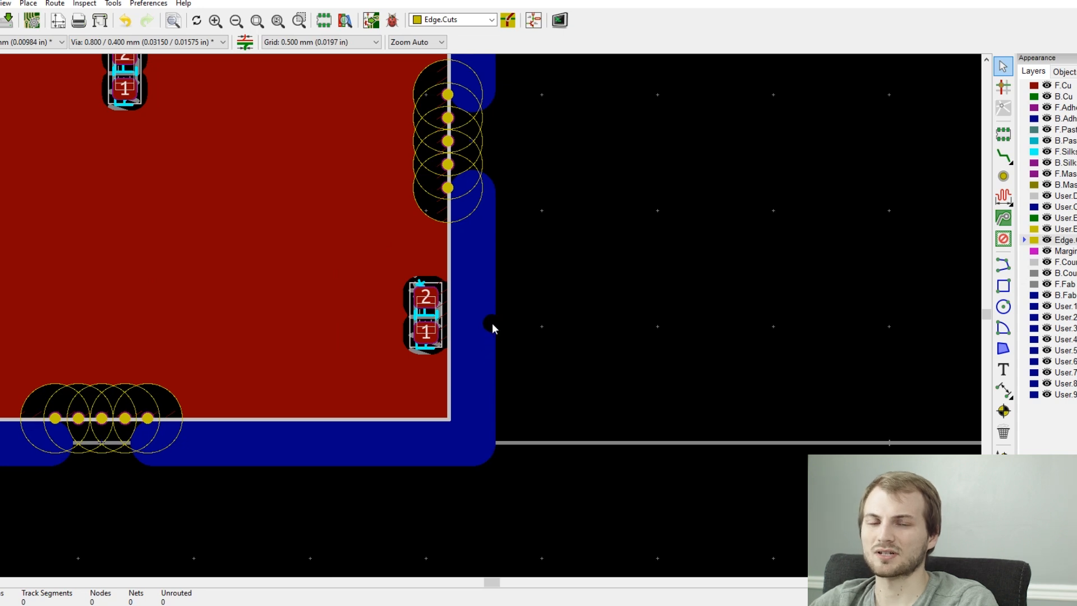
{"action": "scroll", "coordinate": [492, 322], "scroll_direction": "down", "scroll_amount": 6}
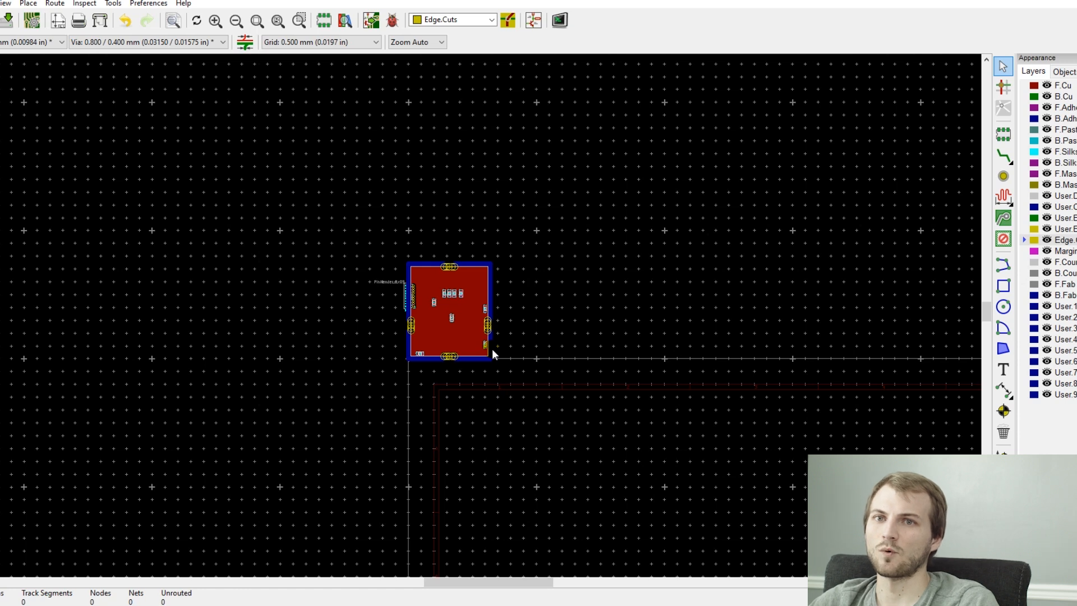
{"action": "scroll", "coordinate": [489, 348], "scroll_direction": "up", "scroll_amount": 3}
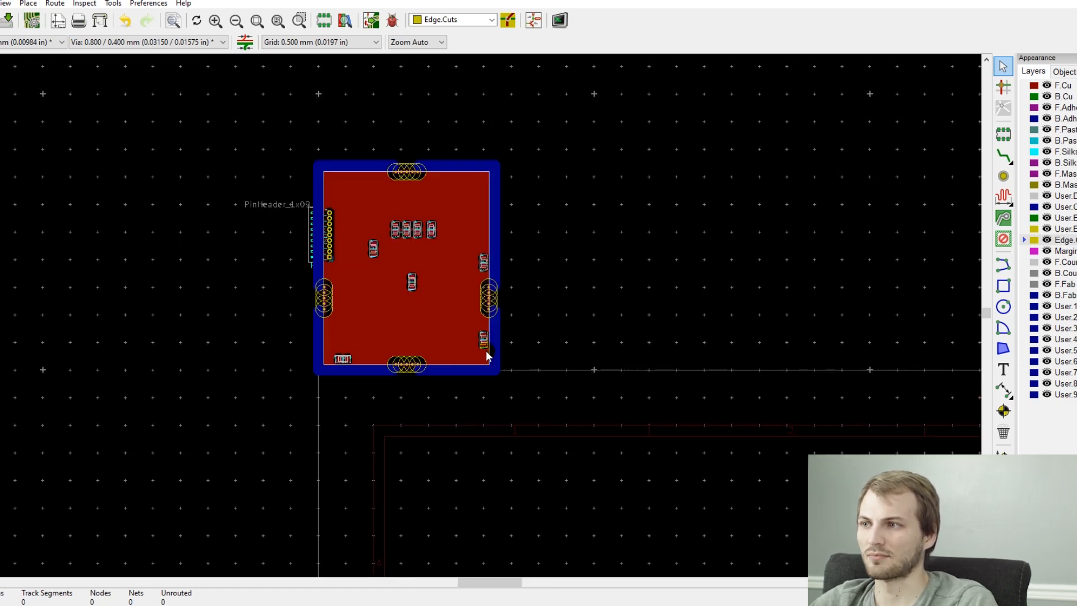
Start a grid array of the whole board, including its tabs and routing outline, with a vertical count of 2
{"action": "left_click_drag", "start_coordinate": [229, 117], "coordinate": [595, 440]}
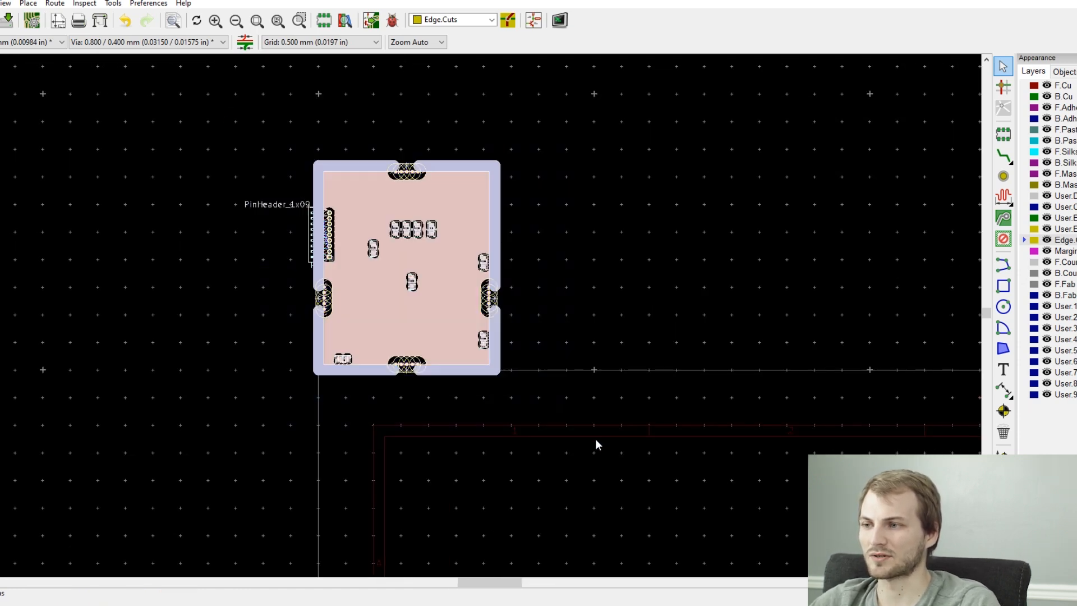
{"action": "scroll", "coordinate": [336, 362], "scroll_direction": "up", "scroll_amount": 3}
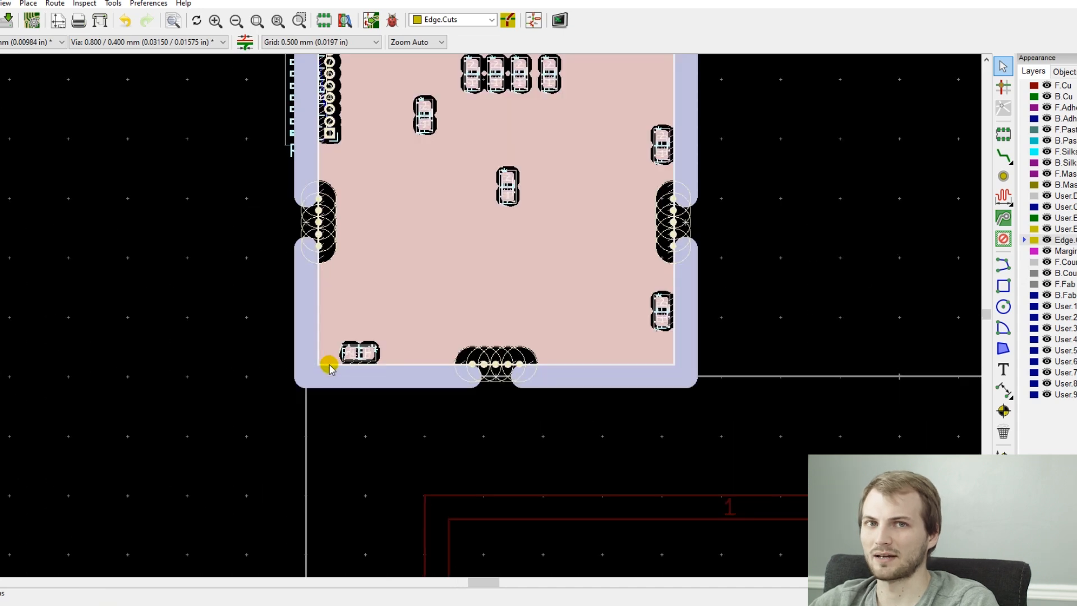
{"action": "right_click", "coordinate": [253, 368]}
{"action": "mouse_move", "coordinate": [362, 371]}
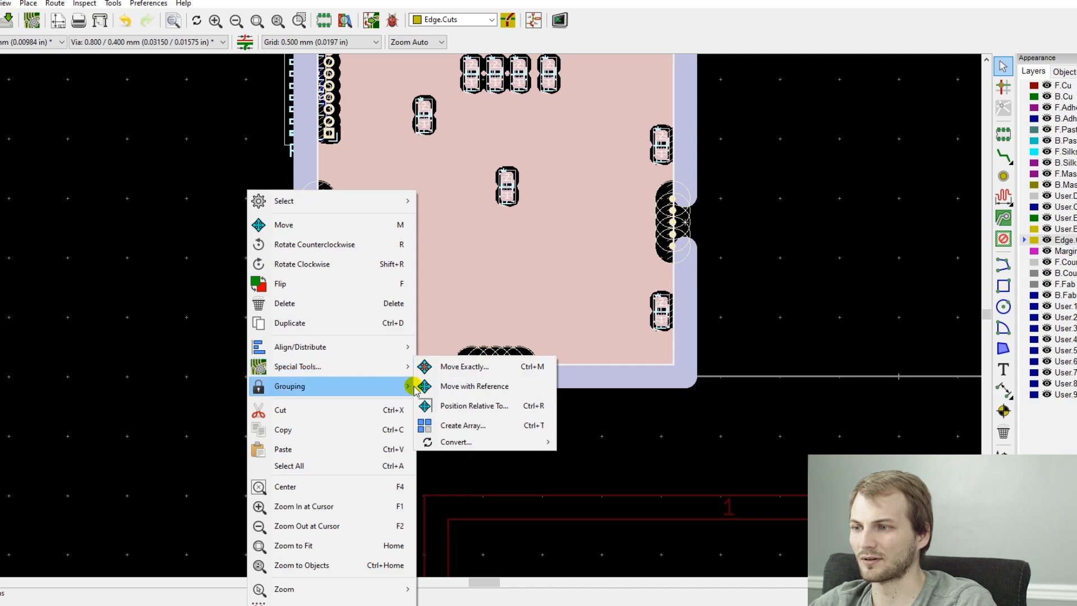
{"action": "left_click", "coordinate": [455, 425]}
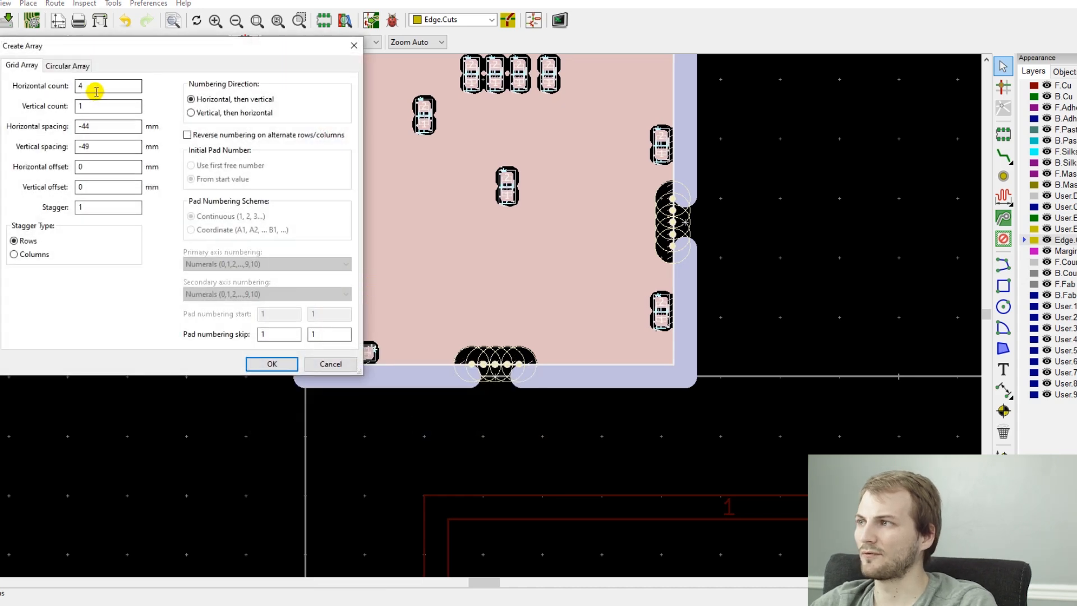
{"action": "double_click", "coordinate": [86, 106]}
{"action": "type", "text": "2"}
Set the array's horizontal spacing to -39 mm and vertical spacing to -44 mm, and create the array
{"action": "double_click", "coordinate": [84, 127]}
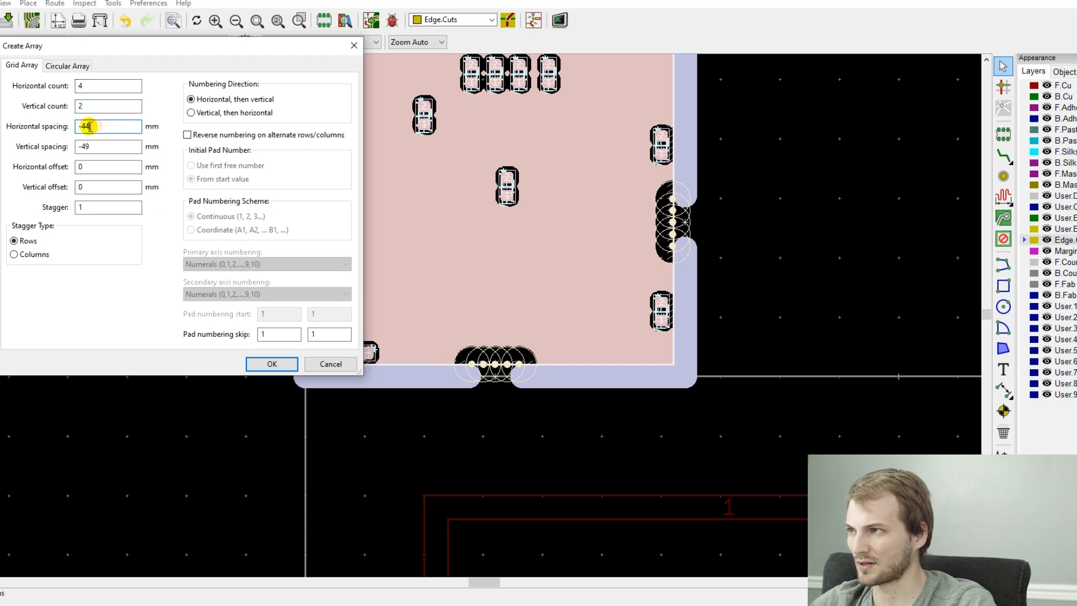
{"action": "type", "text": "-39"}
{"action": "double_click", "coordinate": [86, 147]}
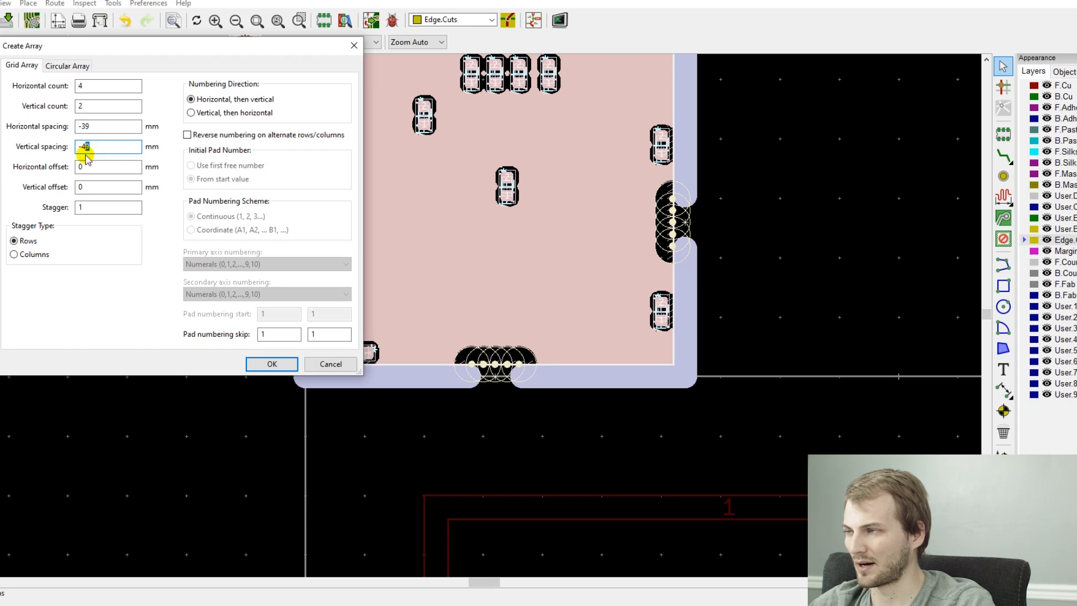
{"action": "type", "text": "4"}
{"action": "left_click", "coordinate": [277, 365]}
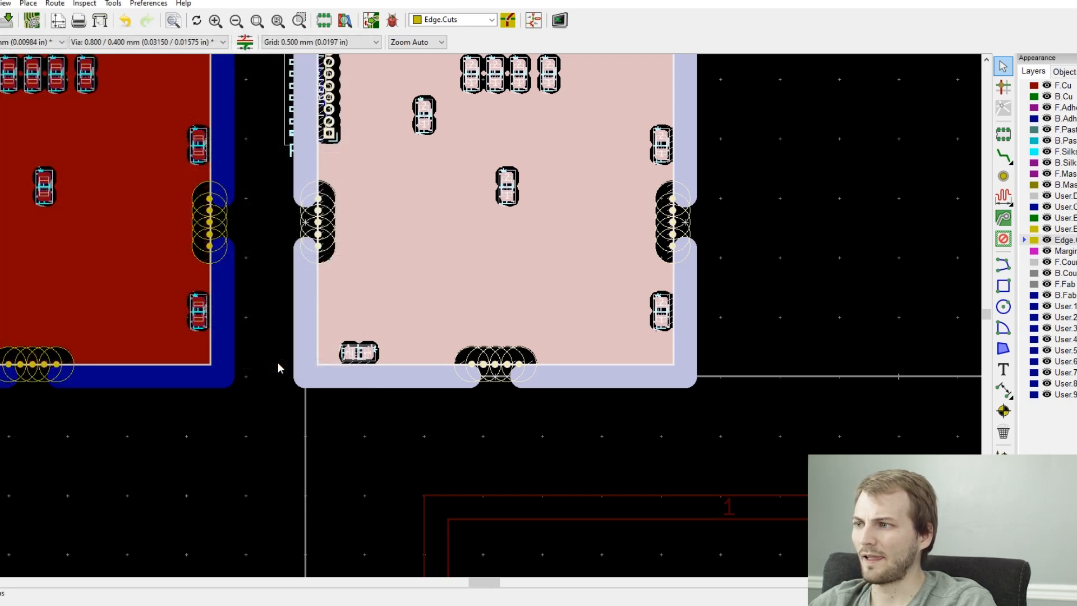
{"action": "scroll", "coordinate": [277, 362], "scroll_direction": "down", "scroll_amount": 10}
{"action": "scroll", "coordinate": [275, 359], "scroll_direction": "up", "scroll_amount": 7}
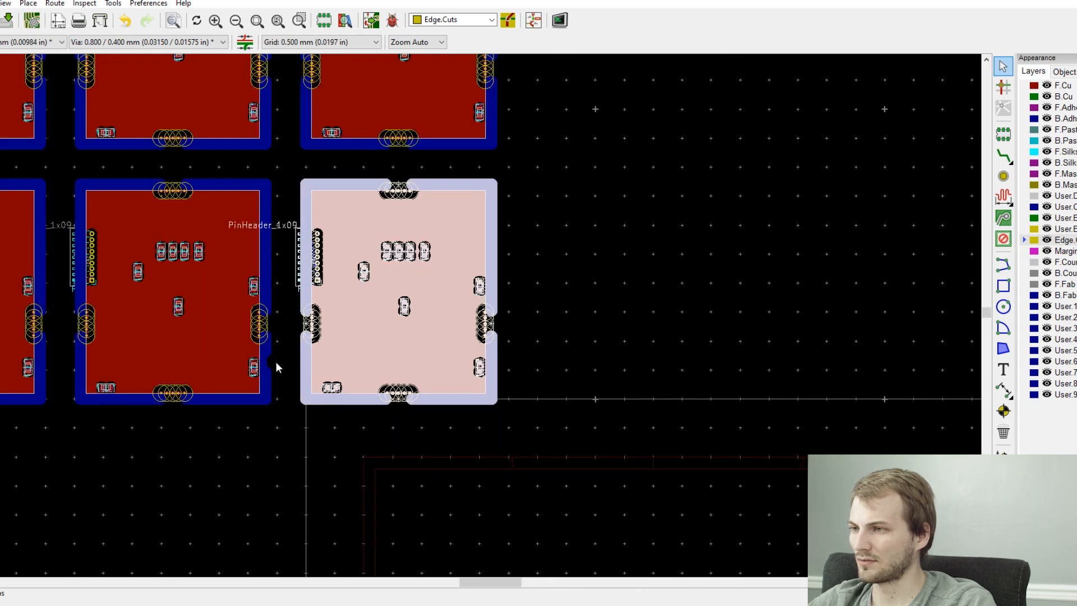
Undo the array and recreate it with the horizontal spacing set to 39 mm
{"action": "key", "text": "ctrl+z"}
{"action": "right_click", "coordinate": [537, 427]}
{"action": "mouse_move", "coordinate": [624, 178]}
{"action": "left_click", "coordinate": [745, 242]}
{"action": "left_click", "coordinate": [83, 128]}
{"action": "key", "text": "BackSpace"}
{"action": "left_click", "coordinate": [271, 363]}
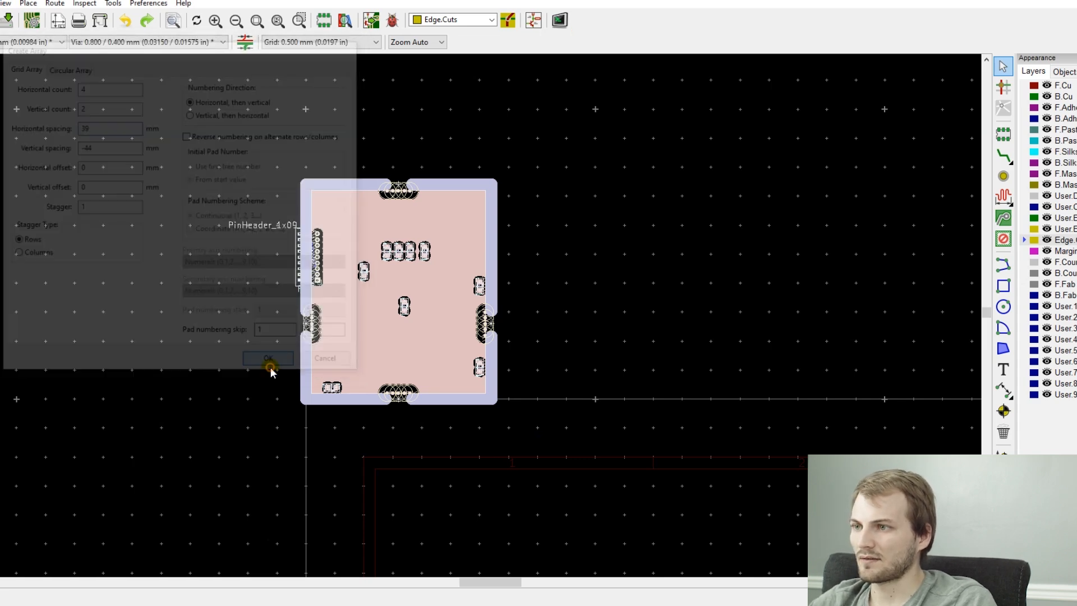
{"action": "scroll", "coordinate": [347, 359], "scroll_direction": "down", "scroll_amount": 3}
{"action": "key", "text": "Escape"}
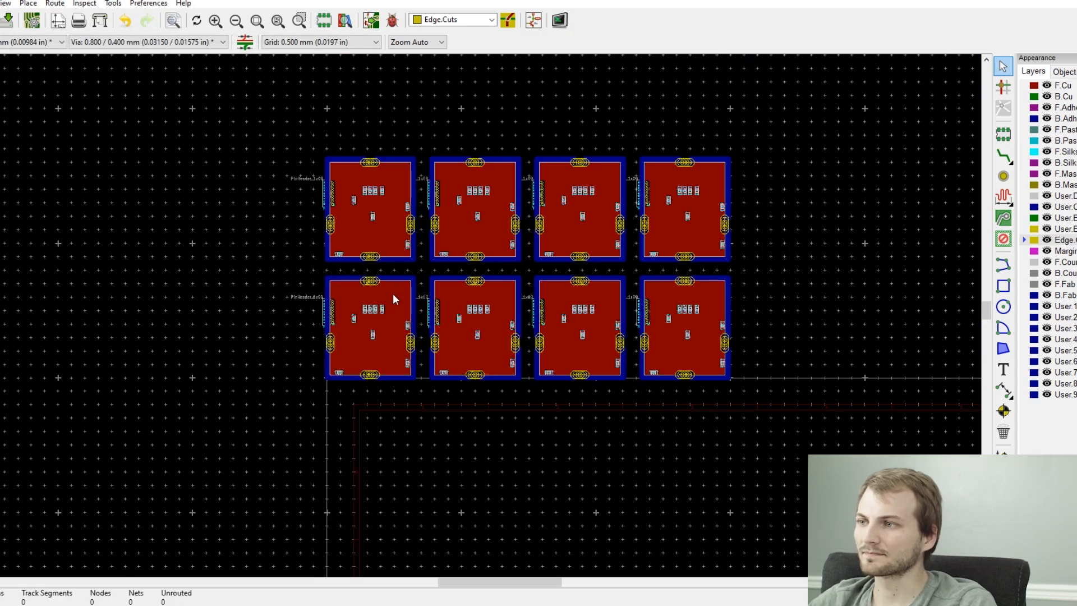
Measure the horizontal and vertical gaps between the routing outlines of neighbouring boards
{"action": "scroll", "coordinate": [392, 294], "scroll_direction": "up", "scroll_amount": 5}
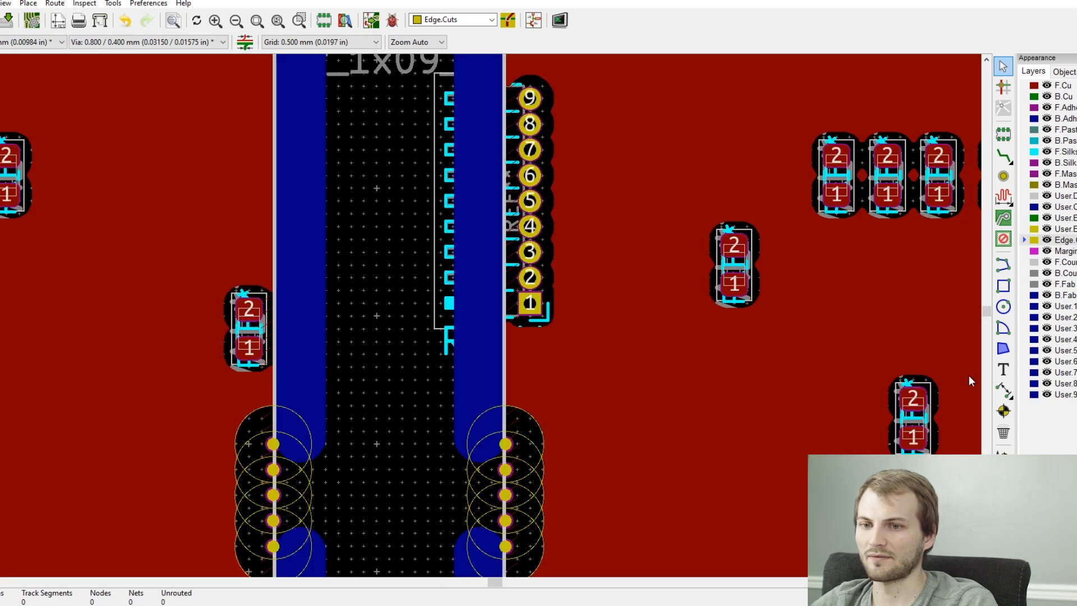
{"action": "key", "text": "ctrl+shift+m"}
{"action": "left_click", "coordinate": [325, 341]}
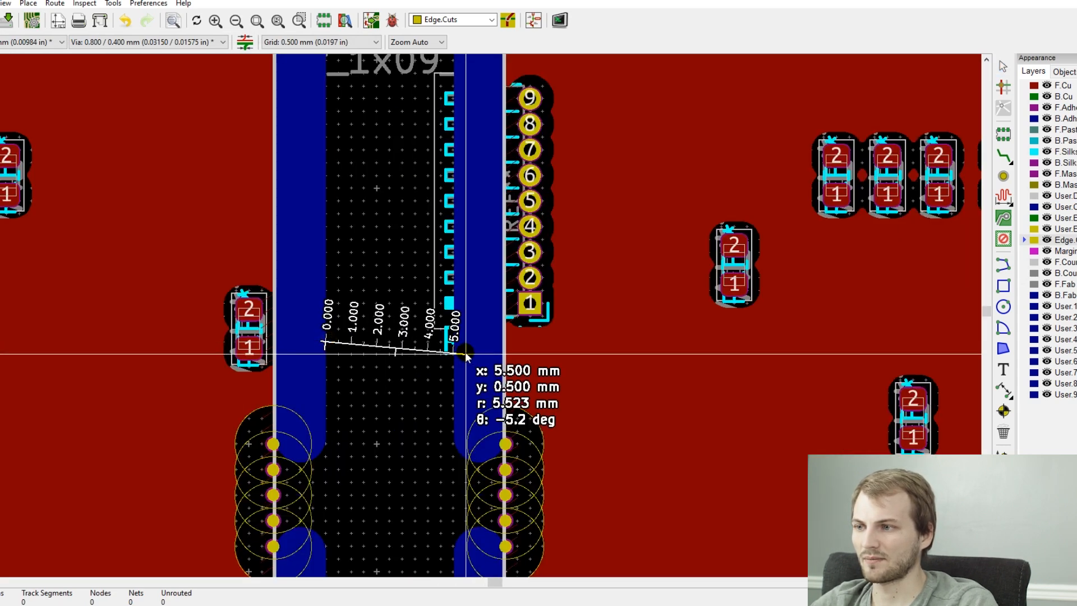
{"action": "scroll", "coordinate": [458, 345], "scroll_direction": "down", "scroll_amount": 4}
{"action": "scroll", "coordinate": [499, 245], "scroll_direction": "up", "scroll_amount": 2}
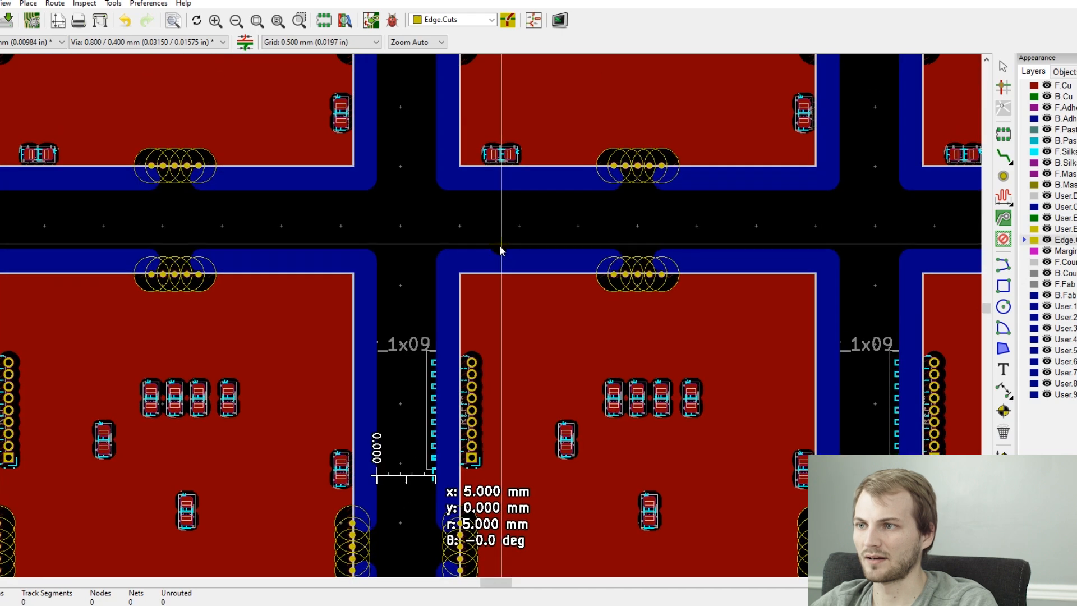
{"action": "left_click", "coordinate": [502, 249]}
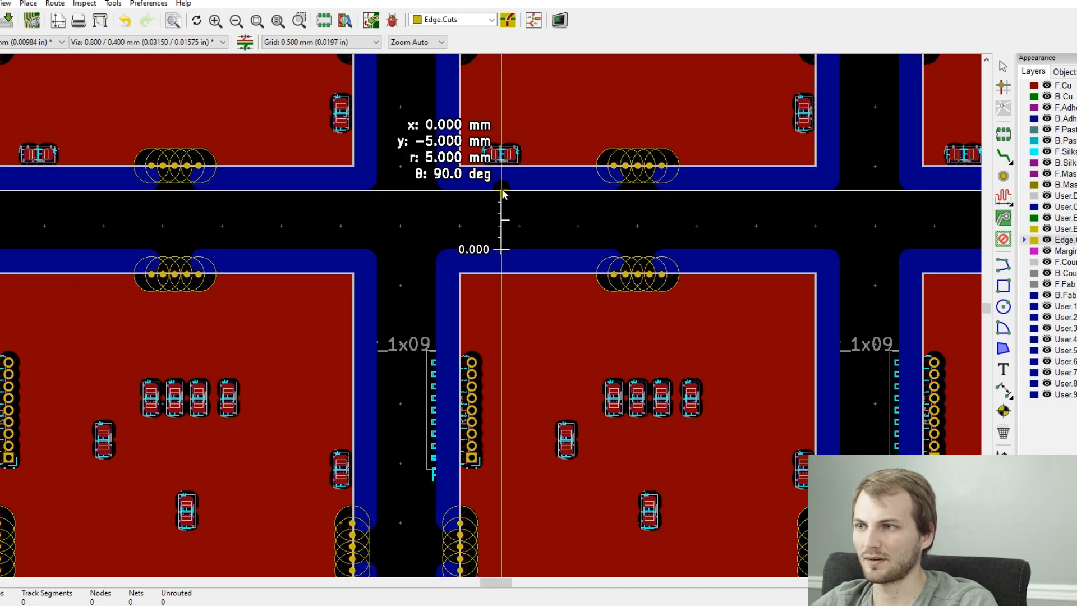
{"action": "left_click", "coordinate": [502, 191]}
{"action": "key", "text": "Escape"}
{"action": "key", "text": "Escape"}
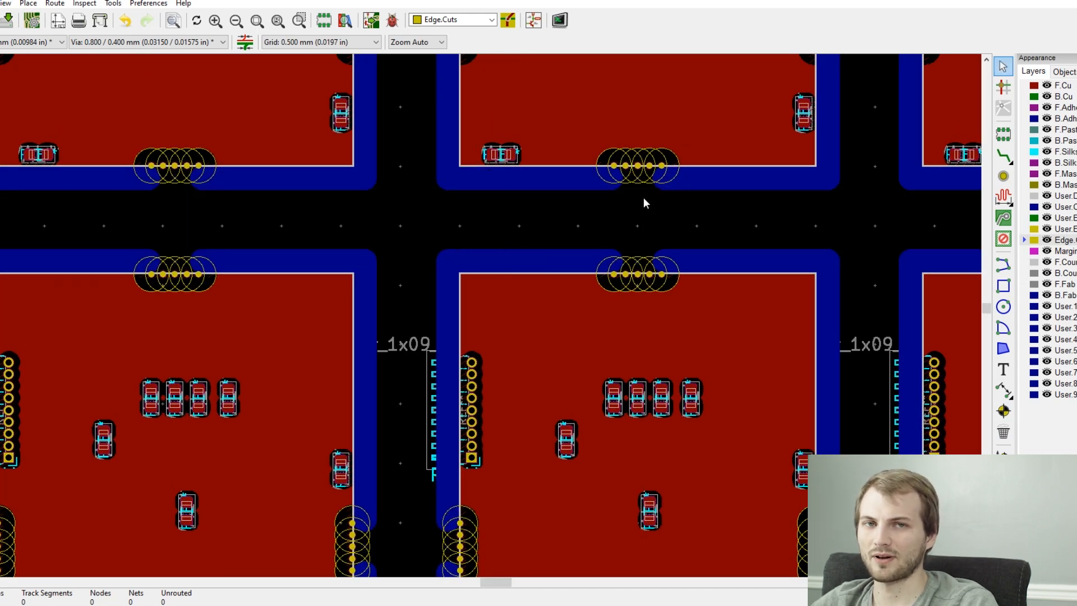
Draw a rectangular panel outline on Edge.Cuts around all eight boards, leaving a margin on every side
{"action": "scroll", "coordinate": [644, 199], "scroll_direction": "down", "scroll_amount": 5}
{"action": "middle_click_drag", "start_coordinate": [632, 265], "coordinate": [446, 330]}
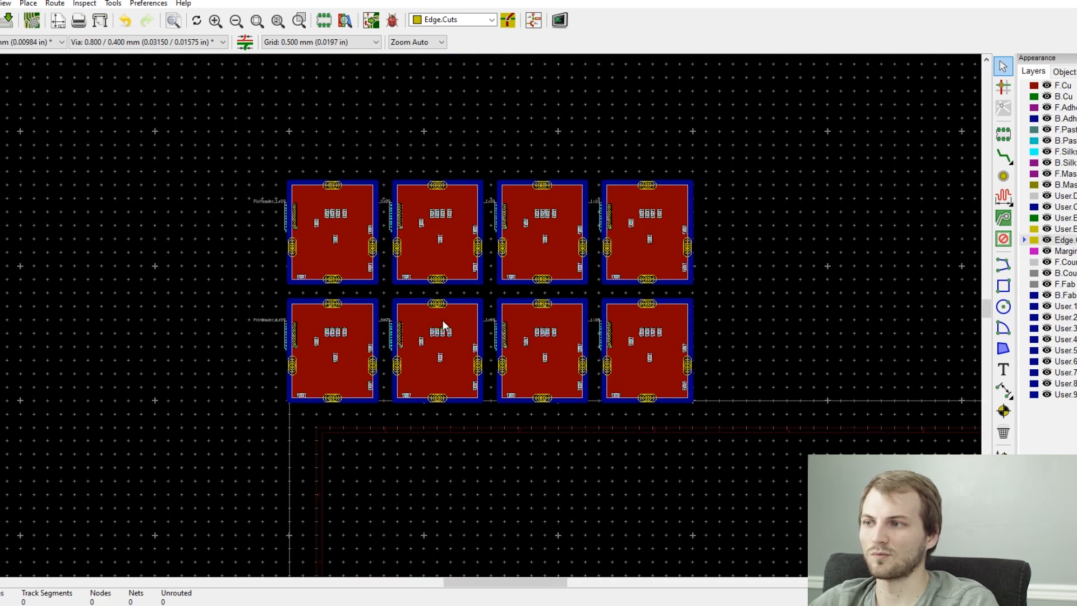
{"action": "scroll", "coordinate": [442, 324], "scroll_direction": "up", "scroll_amount": 1}
{"action": "left_click", "coordinate": [1004, 286]}
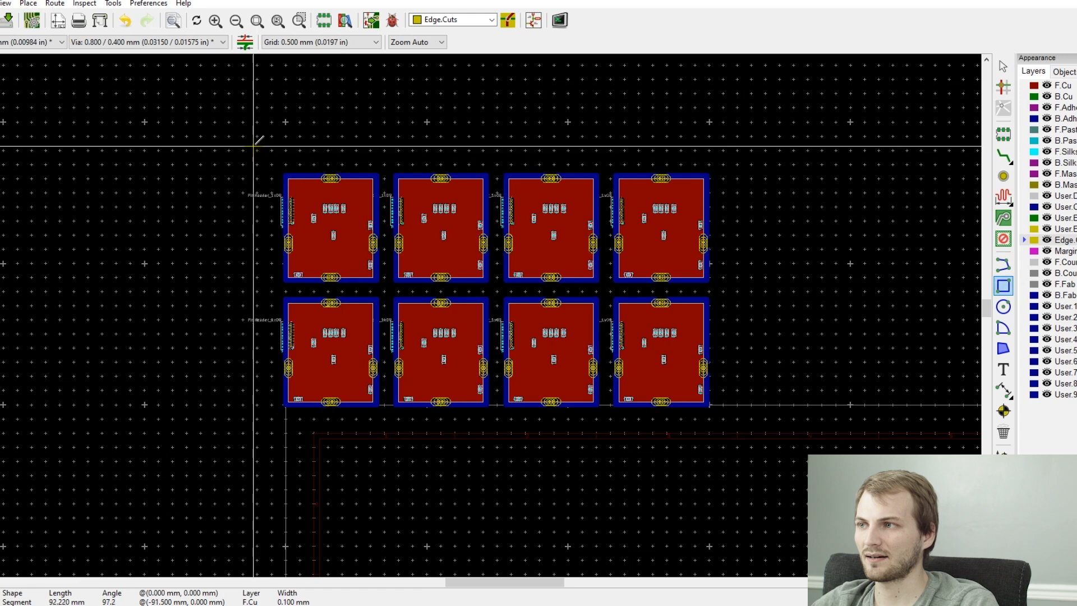
{"action": "left_click", "coordinate": [256, 136]}
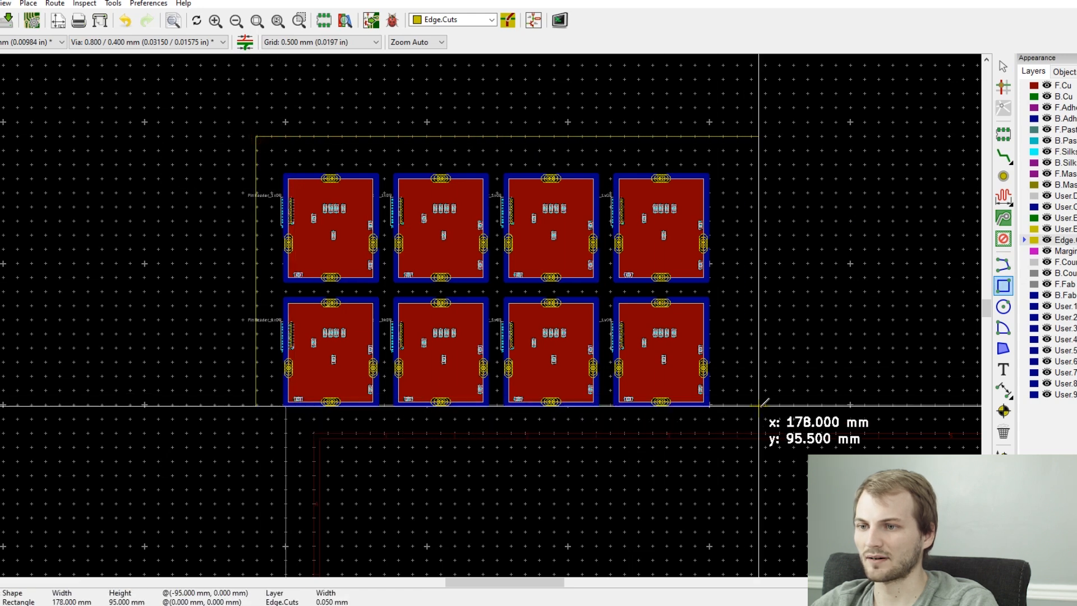
{"action": "left_click", "coordinate": [767, 433]}
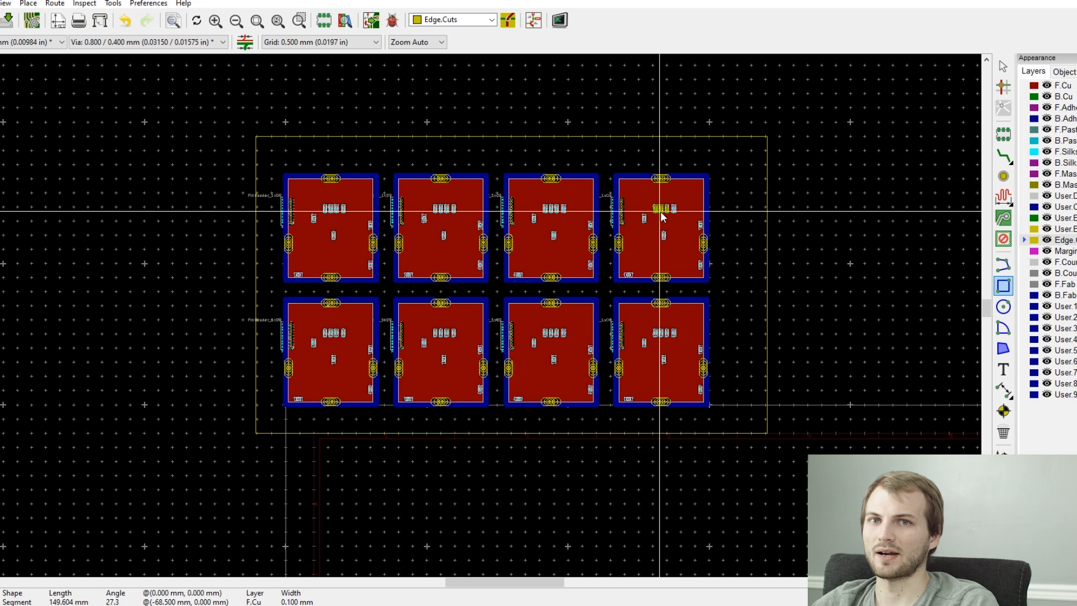
{"action": "scroll", "coordinate": [661, 211], "scroll_direction": "up", "scroll_amount": 3}
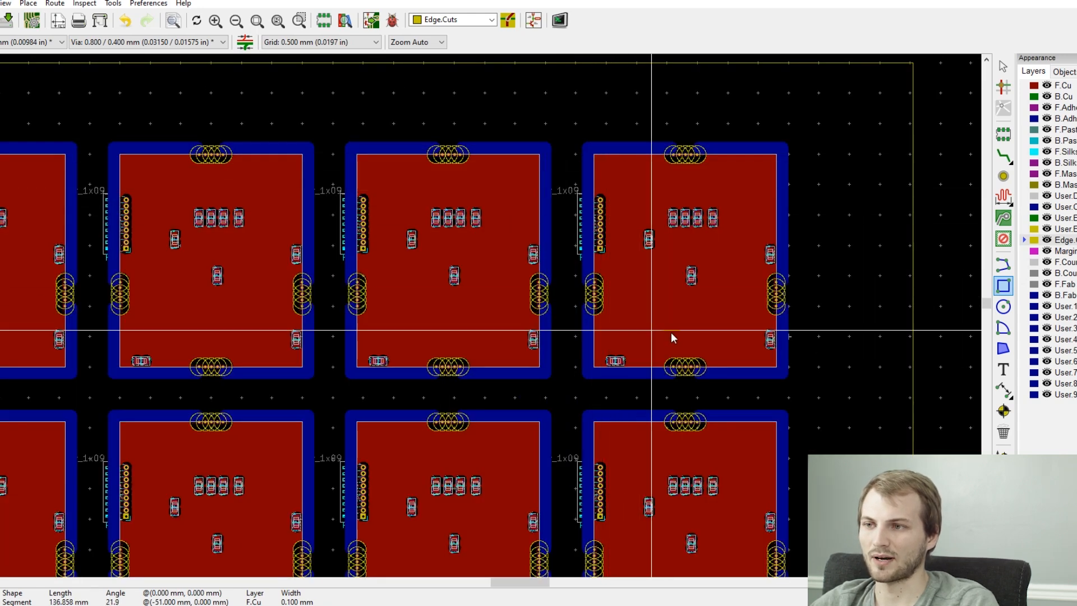
{"action": "middle_click_drag", "start_coordinate": [721, 228], "coordinate": [601, 396]}
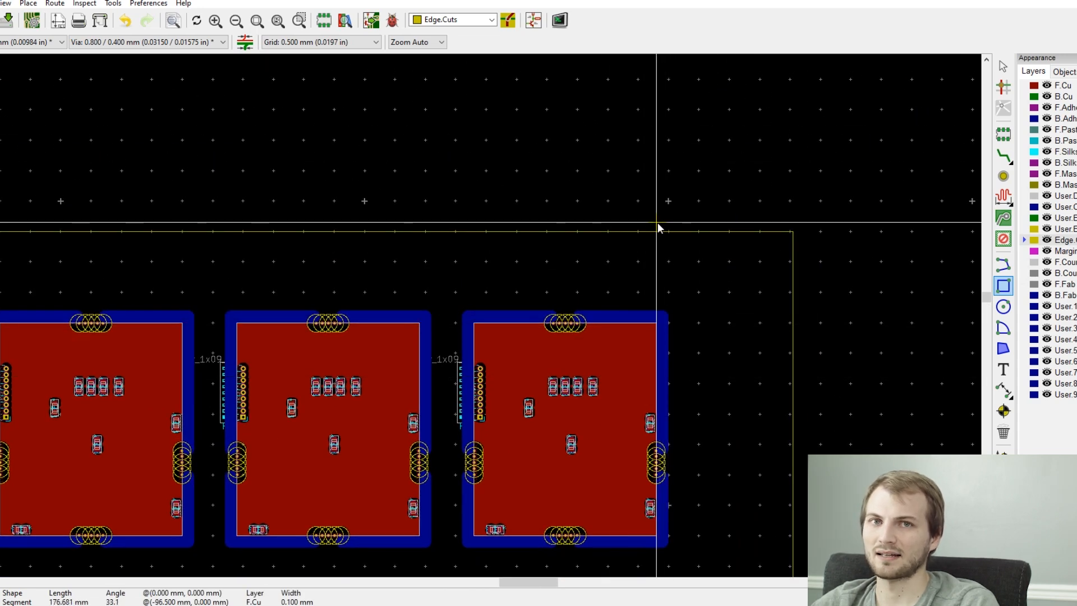
{"action": "scroll", "coordinate": [659, 227], "scroll_direction": "down", "scroll_amount": 3}
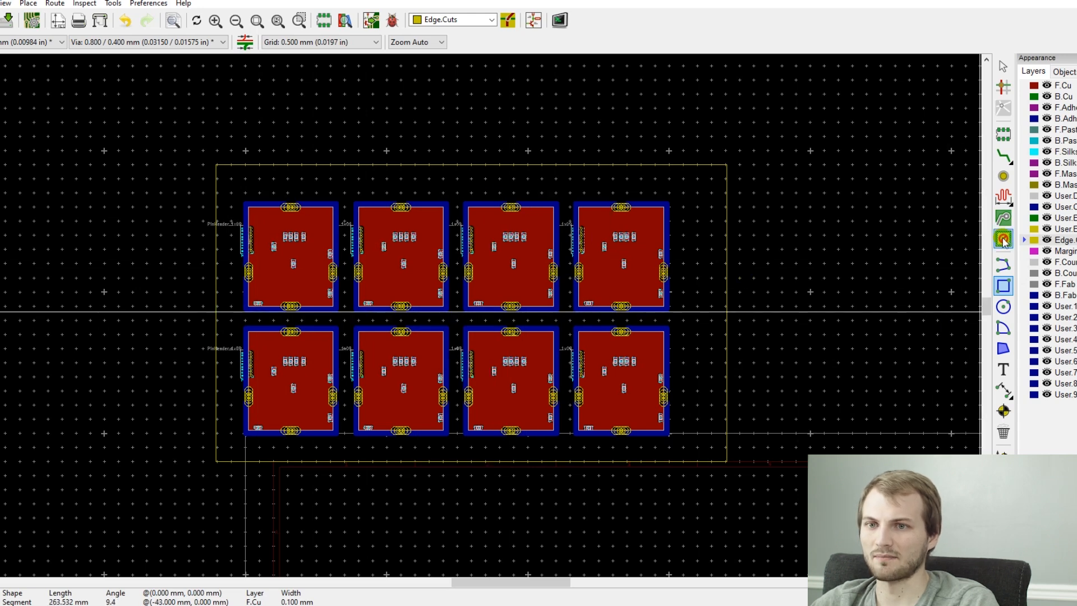
Place a duplicate of a board's upper mouse-bite tab, rotated to -90 degrees, above the upper-left board's corner in line with its left routing line
{"action": "scroll", "coordinate": [615, 204], "scroll_direction": "up", "scroll_amount": 5}
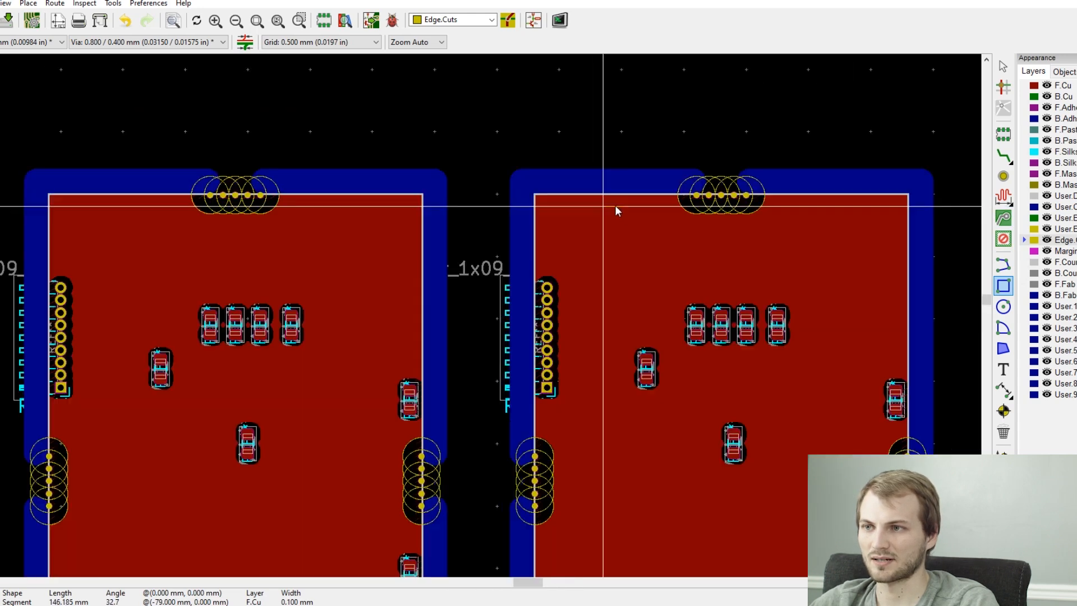
{"action": "key", "text": "Escape"}
{"action": "left_click", "coordinate": [723, 184]}
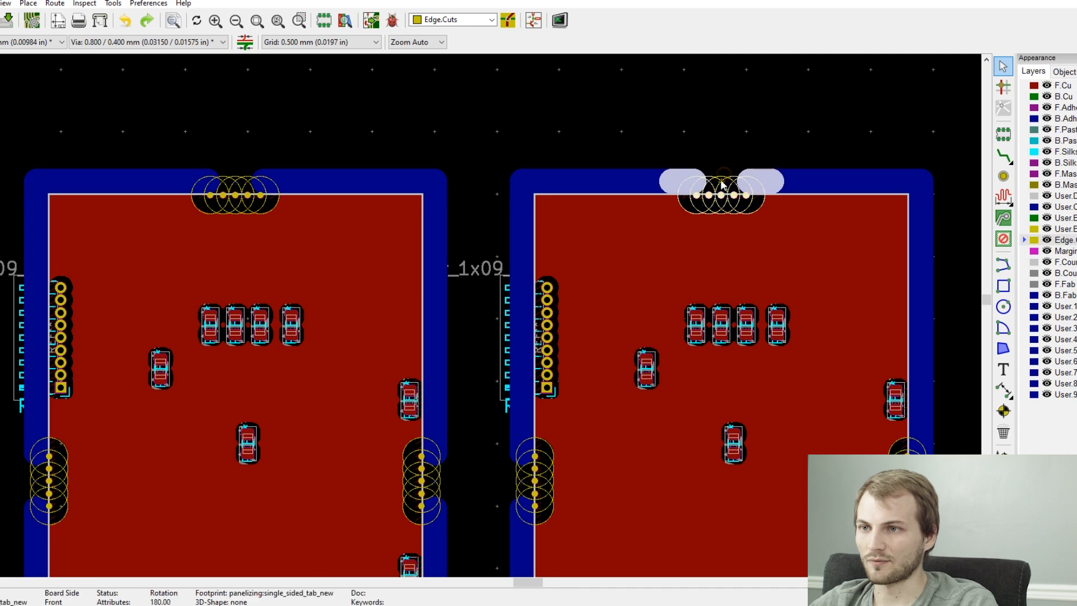
{"action": "key", "text": "ctrl+d"}
{"action": "scroll", "coordinate": [683, 189], "scroll_direction": "down", "scroll_amount": 5}
{"action": "scroll", "coordinate": [323, 194], "scroll_direction": "up", "scroll_amount": 5}
{"action": "key", "text": "r"}
{"action": "key", "text": "r"}
{"action": "key", "text": "r"}
{"action": "key", "text": "r"}
{"action": "key", "text": "r"}
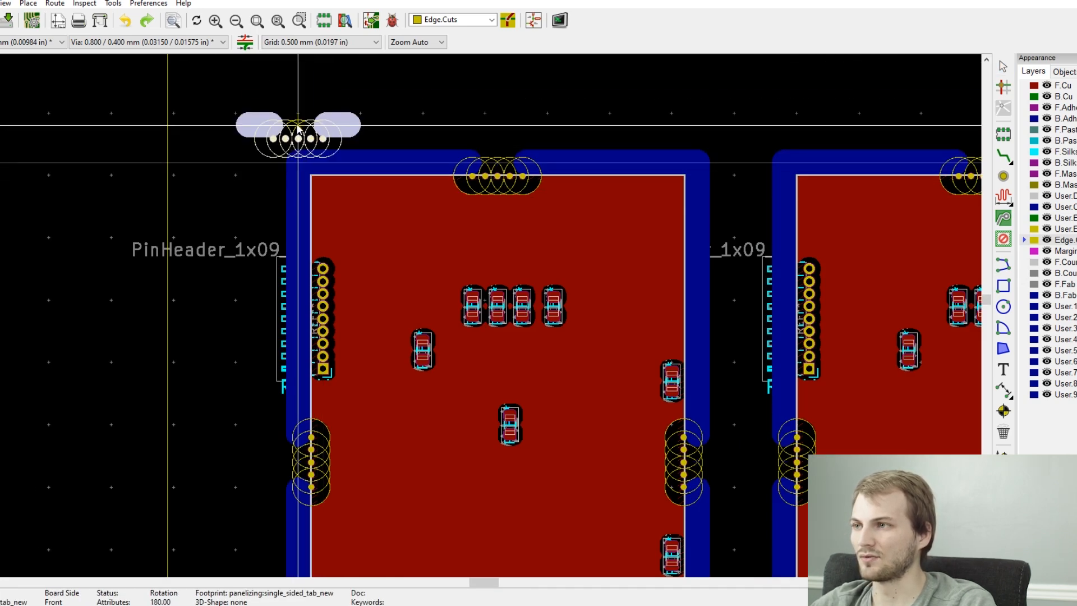
{"action": "left_click", "coordinate": [297, 118]}
Duplicate the rotated tab into the gap between the two leftmost boards, in line with their left routing lines
{"action": "key", "text": "ctrl+d"}
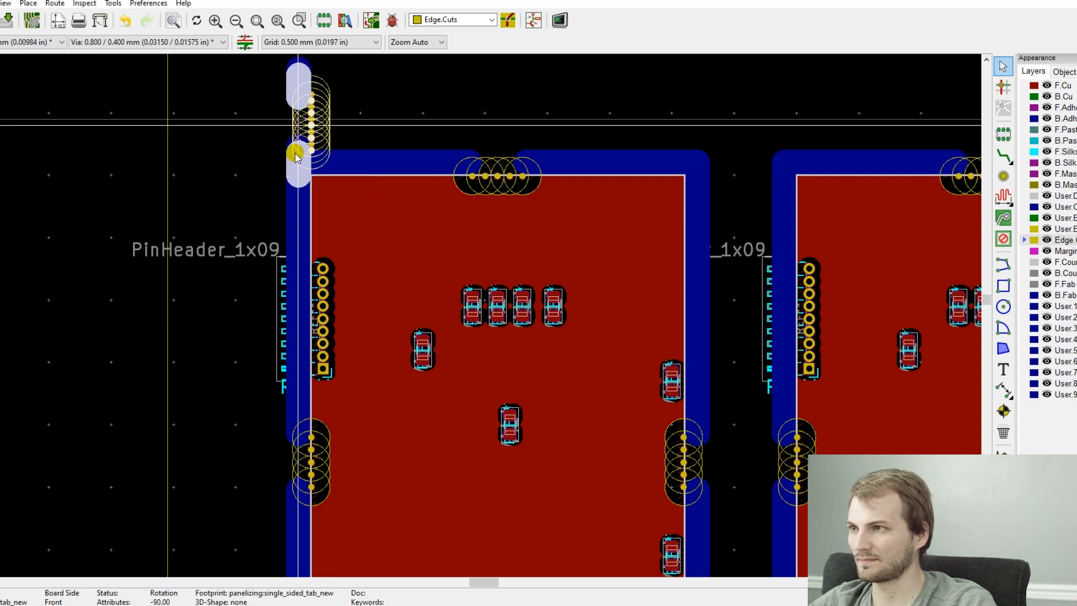
{"action": "scroll", "coordinate": [291, 253], "scroll_direction": "down", "scroll_amount": 4}
{"action": "scroll", "coordinate": [298, 450], "scroll_direction": "up", "scroll_amount": 5}
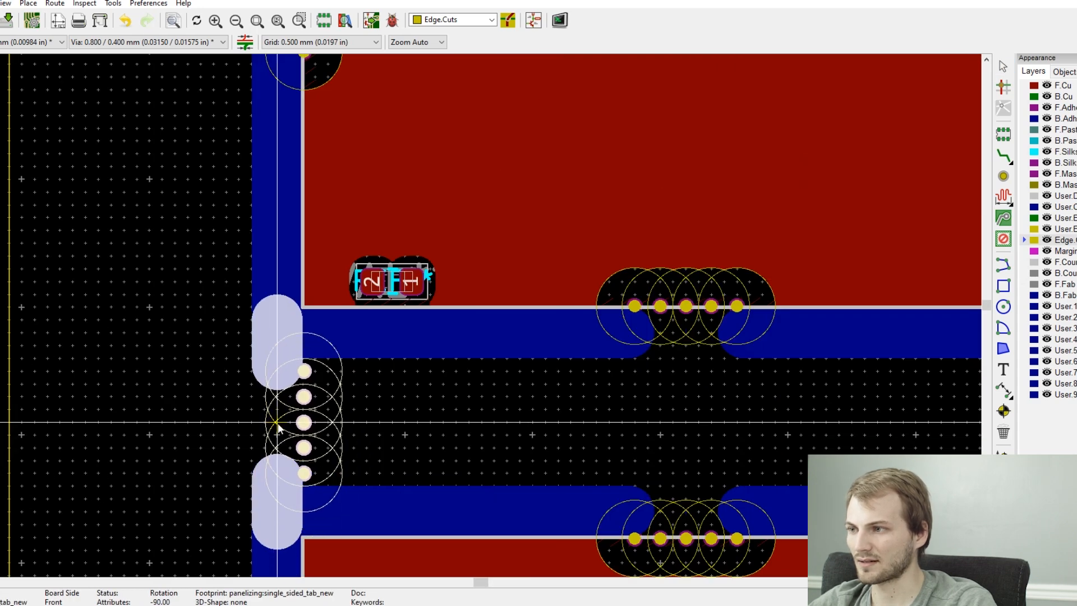
{"action": "left_click", "coordinate": [278, 410]}
Place another copy of the rotated tab just below the lower-left board's lower-left corner, in line with the left routing line
{"action": "scroll", "coordinate": [278, 410], "scroll_direction": "down", "scroll_amount": 6}
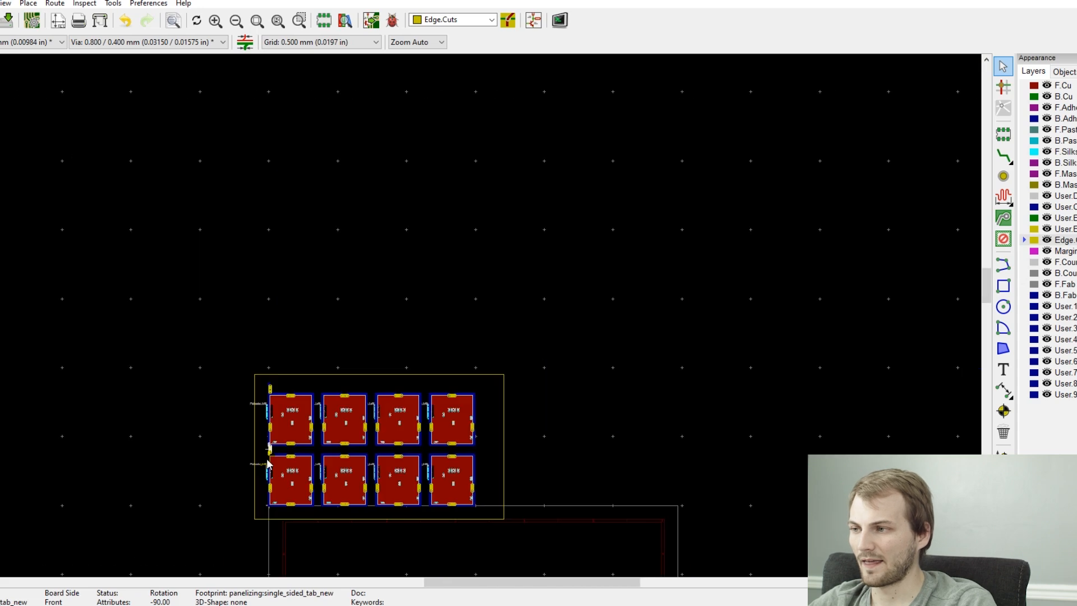
{"action": "scroll", "coordinate": [273, 517], "scroll_direction": "up", "scroll_amount": 5}
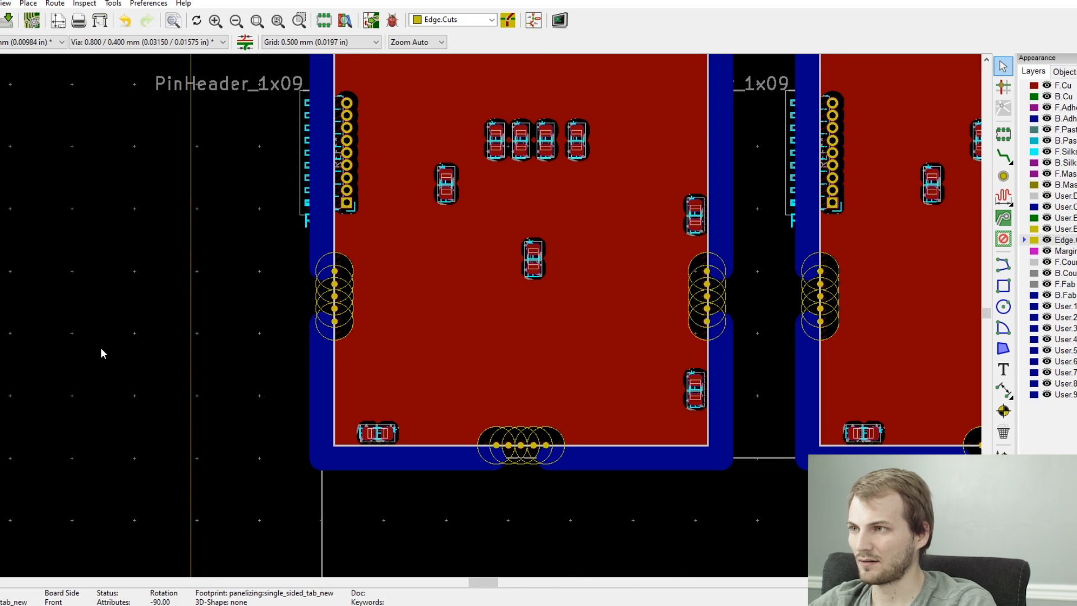
{"action": "scroll", "coordinate": [353, 338], "scroll_direction": "down", "scroll_amount": 4}
{"action": "scroll", "coordinate": [282, 477], "scroll_direction": "up", "scroll_amount": 7}
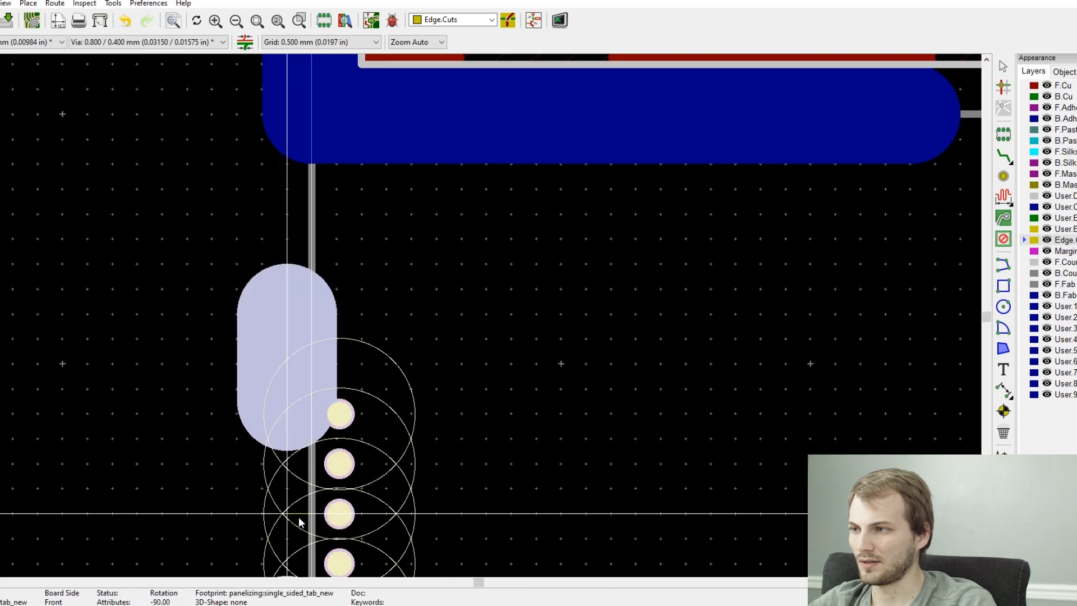
{"action": "scroll", "coordinate": [291, 301], "scroll_direction": "down", "scroll_amount": 1}
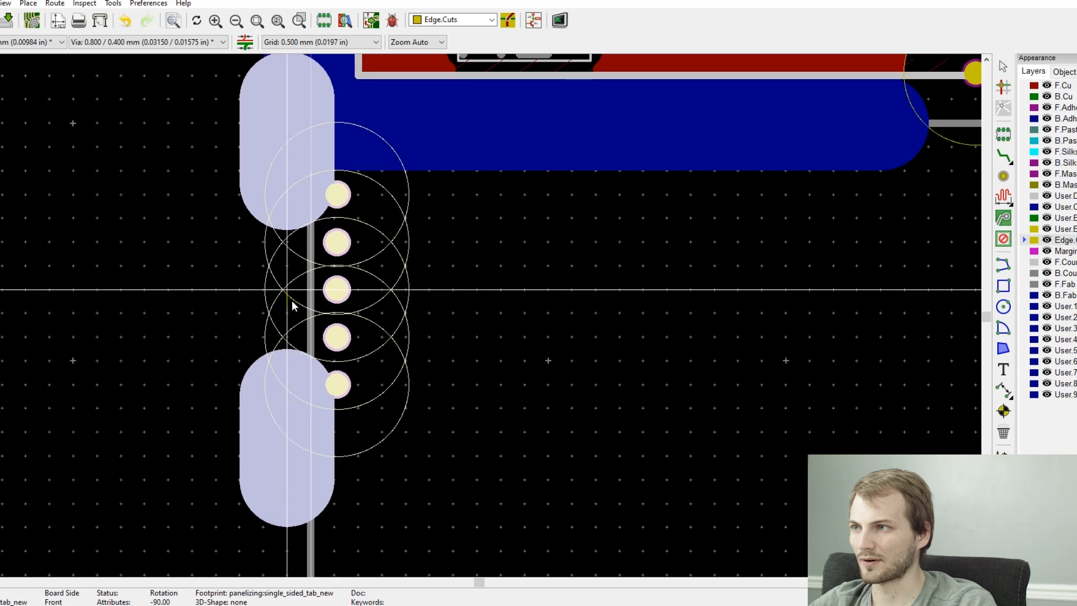
{"action": "left_click", "coordinate": [311, 236]}
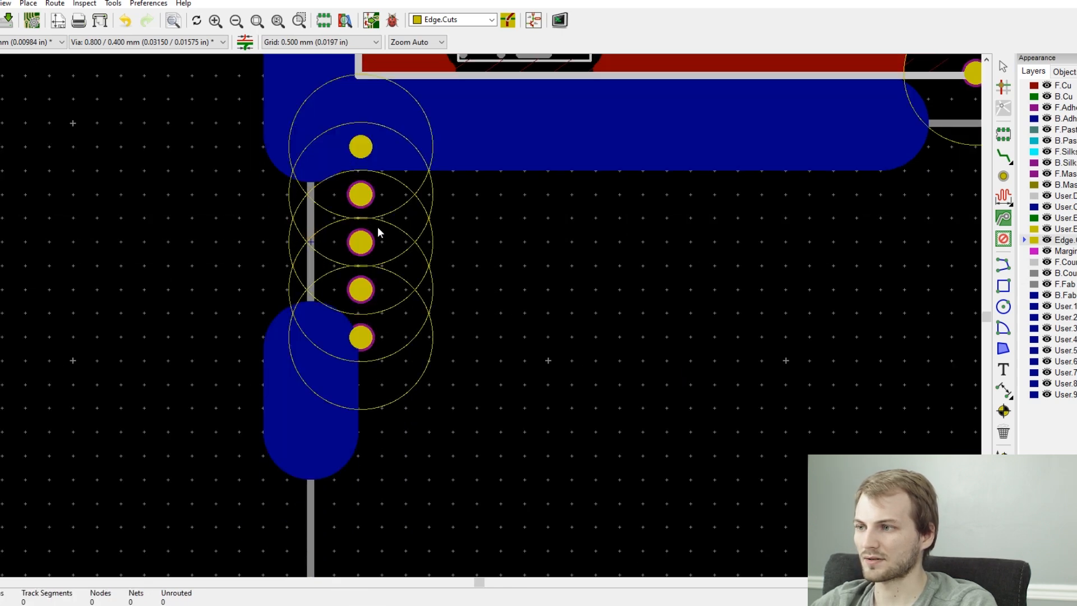
Duplicate the tab above the upper-left board, rotate it to 90 degrees, and place it above that board's right routing line
{"action": "scroll", "coordinate": [519, 339], "scroll_direction": "down", "scroll_amount": 3}
{"action": "scroll", "coordinate": [519, 345], "scroll_direction": "down", "scroll_amount": 5}
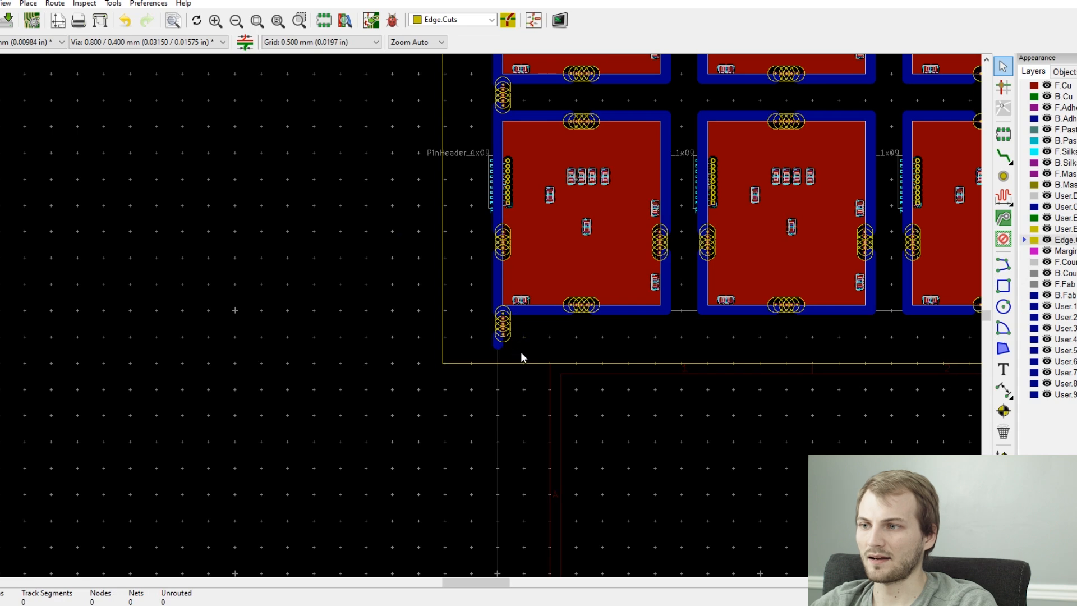
{"action": "scroll", "coordinate": [474, 268], "scroll_direction": "up", "scroll_amount": 5}
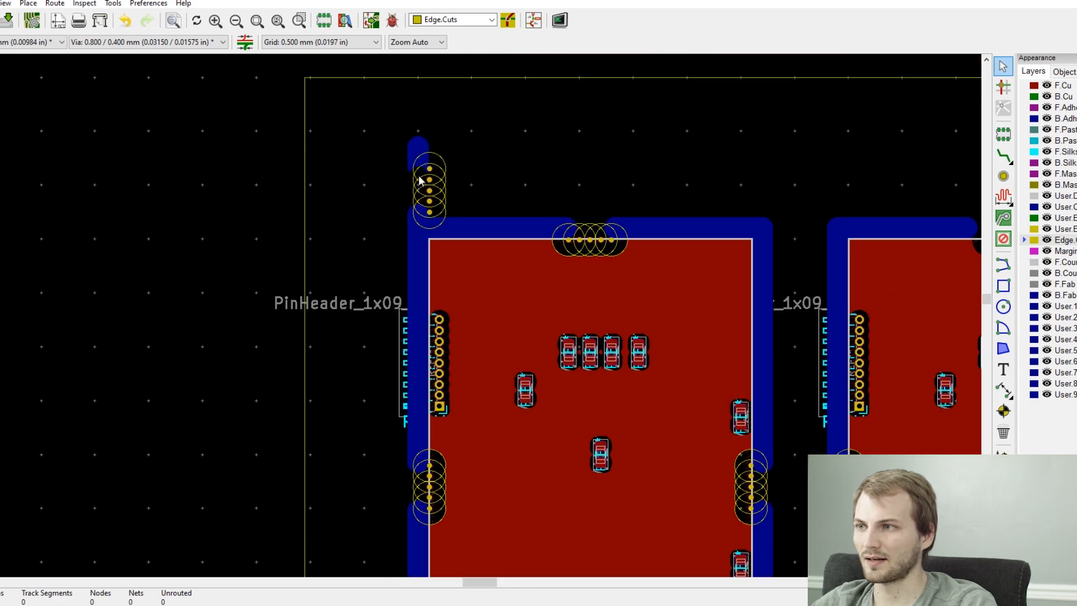
{"action": "left_click", "coordinate": [418, 185]}
{"action": "key", "text": "ctrl+d"}
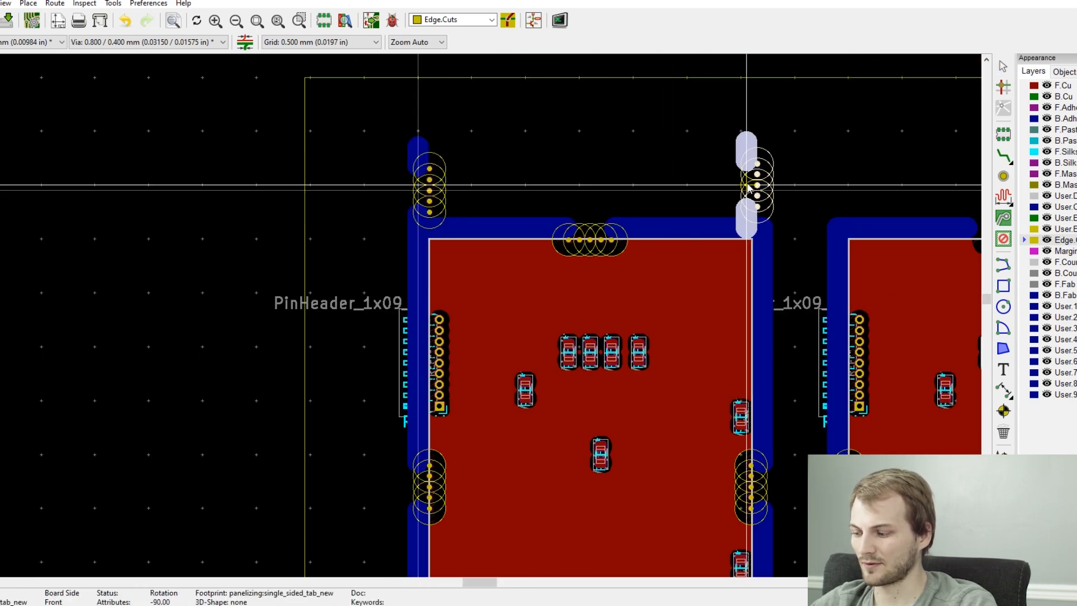
{"action": "key", "text": "r"}
{"action": "key", "text": "r"}
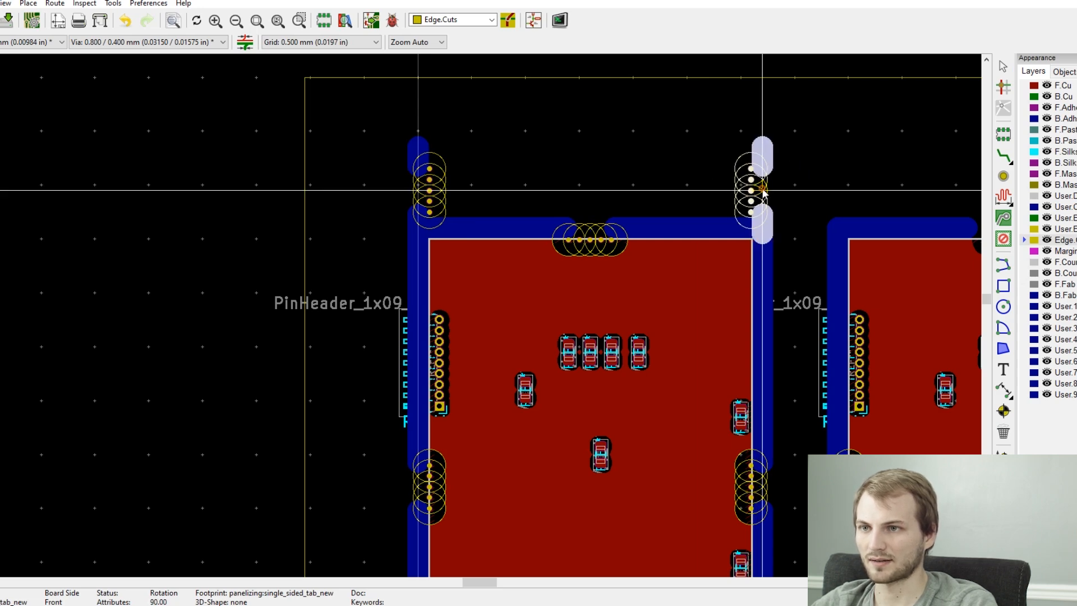
{"action": "left_click", "coordinate": [762, 191]}
Place copies of the 90-degree tab between the two leftmost boards and below the lower-left board, in line with their right routing lines
{"action": "scroll", "coordinate": [644, 387], "scroll_direction": "down", "scroll_amount": 3}
{"action": "middle_click_drag", "start_coordinate": [590, 460], "coordinate": [526, 363]}
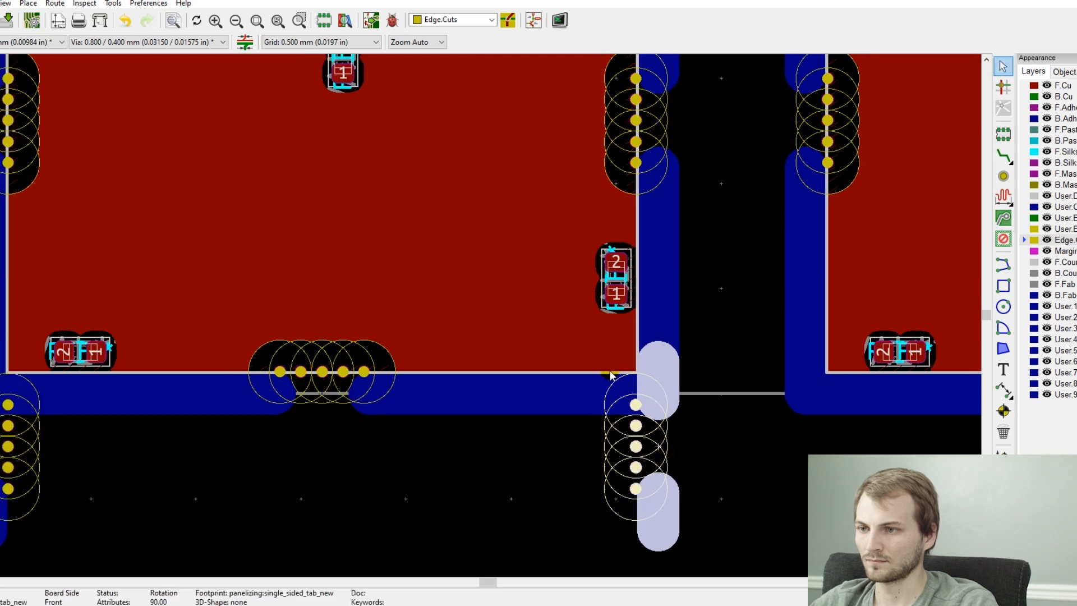
{"action": "scroll", "coordinate": [611, 375], "scroll_direction": "down", "scroll_amount": 10}
{"action": "key", "text": "Escape"}
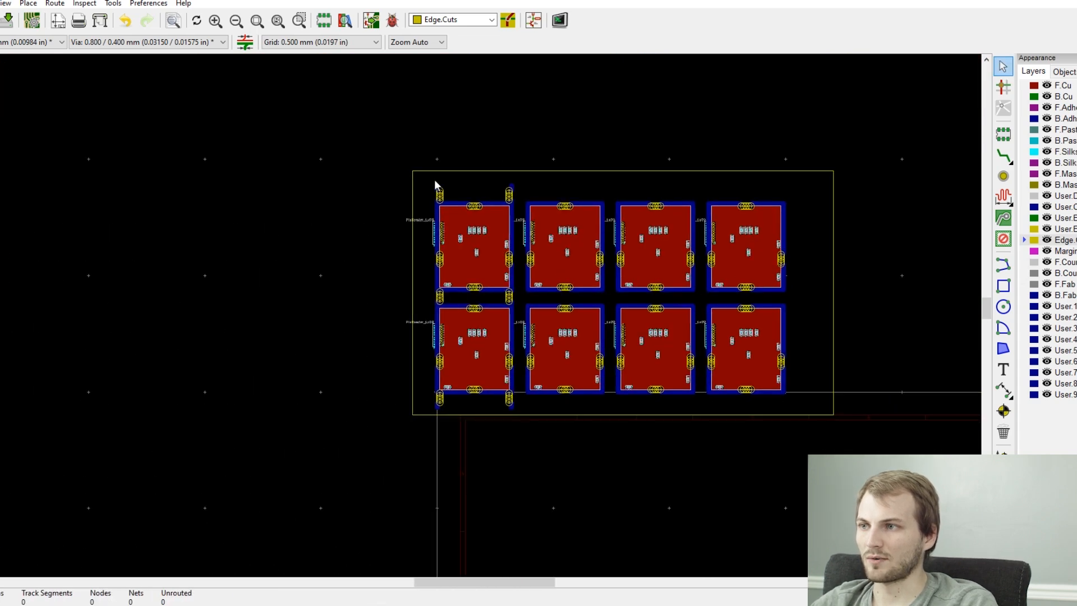
Array the six vertical tabs above, between and below the leftmost boards across all four board columns
{"action": "left_click", "coordinate": [438, 194]}
{"action": "left_click", "coordinate": [510, 198], "text": "shift"}
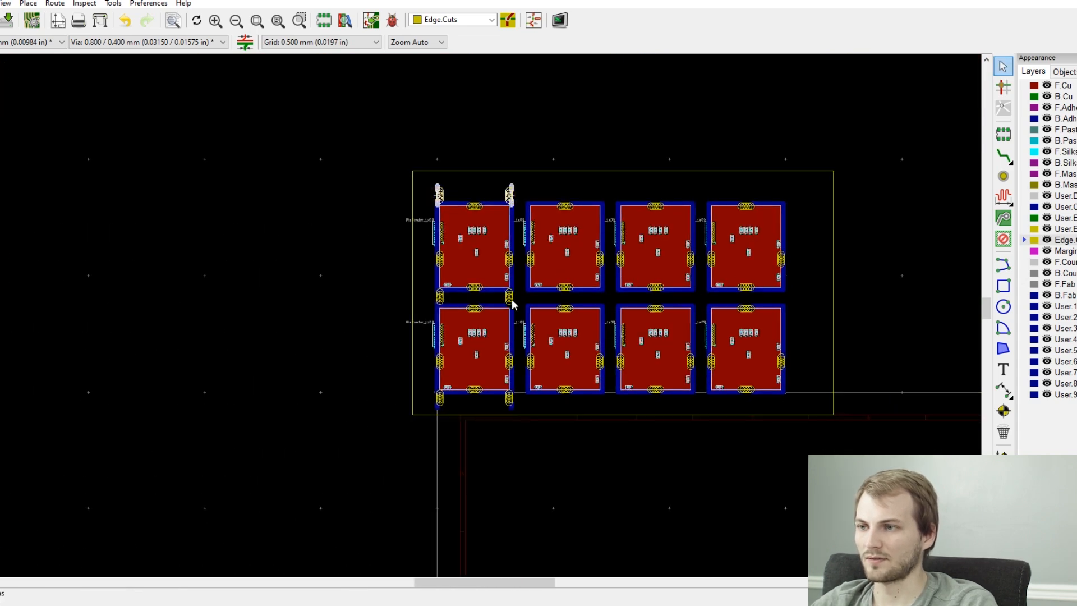
{"action": "scroll", "coordinate": [441, 302], "scroll_direction": "up", "scroll_amount": 5}
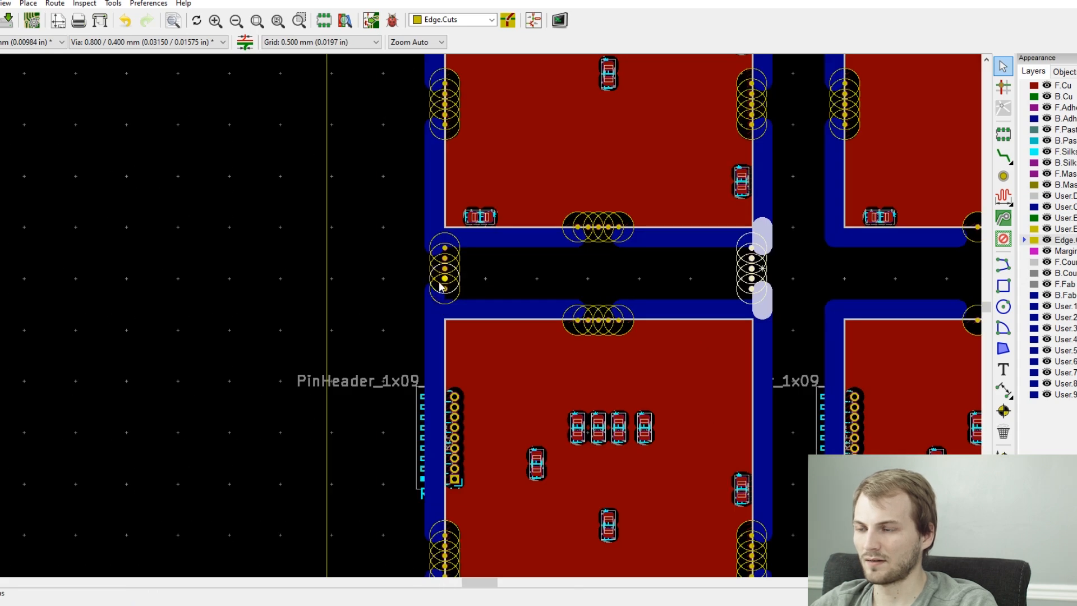
{"action": "left_click", "coordinate": [432, 280], "text": "shift"}
{"action": "scroll", "coordinate": [447, 342], "scroll_direction": "down", "scroll_amount": 3}
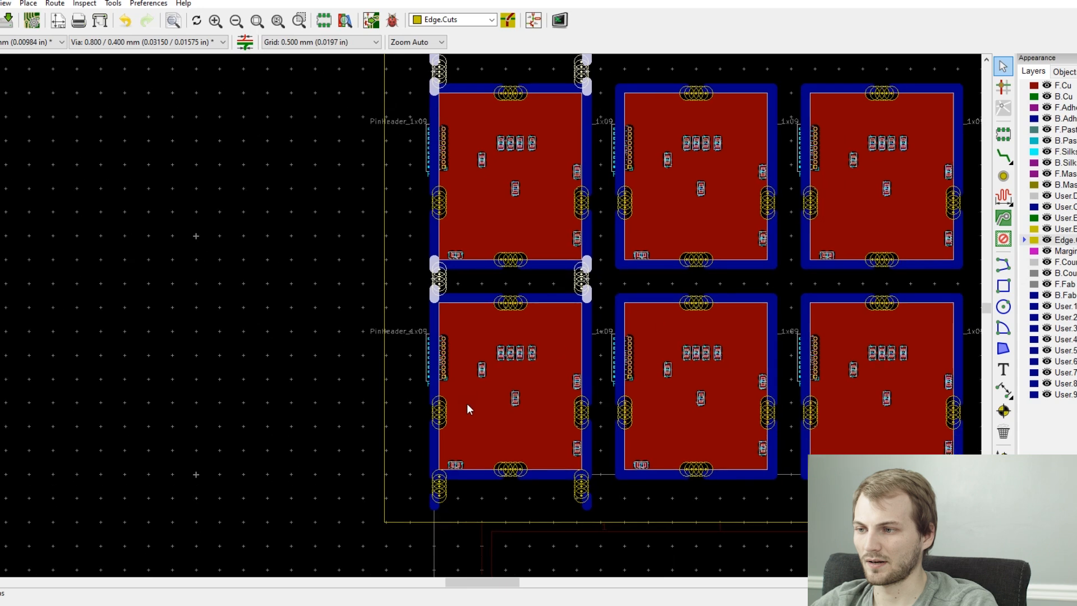
{"action": "right_click", "coordinate": [568, 467]}
{"action": "mouse_move", "coordinate": [722, 190]}
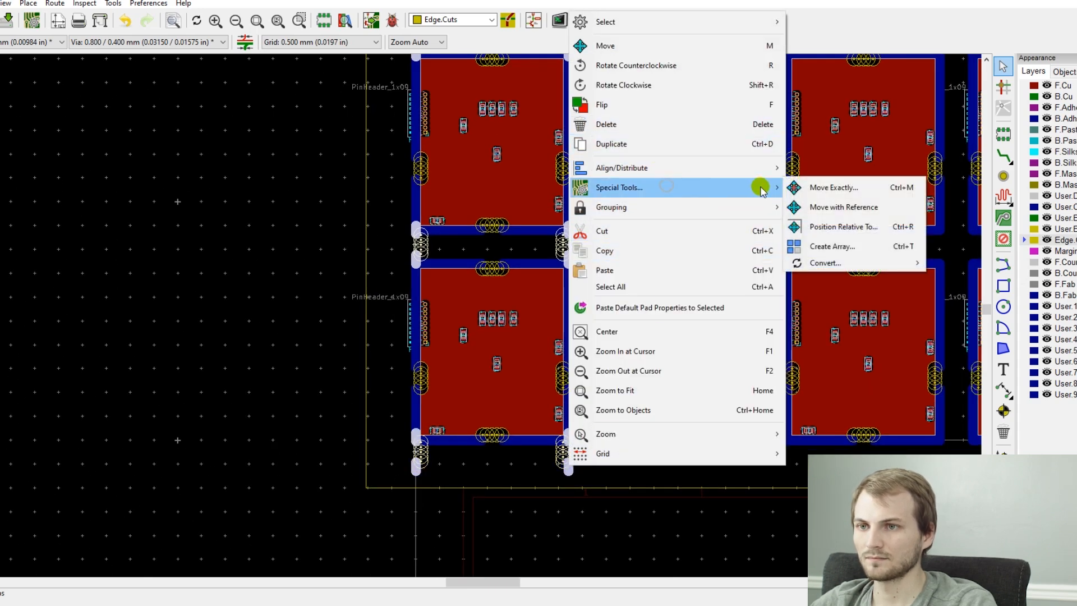
{"action": "left_click", "coordinate": [832, 246]}
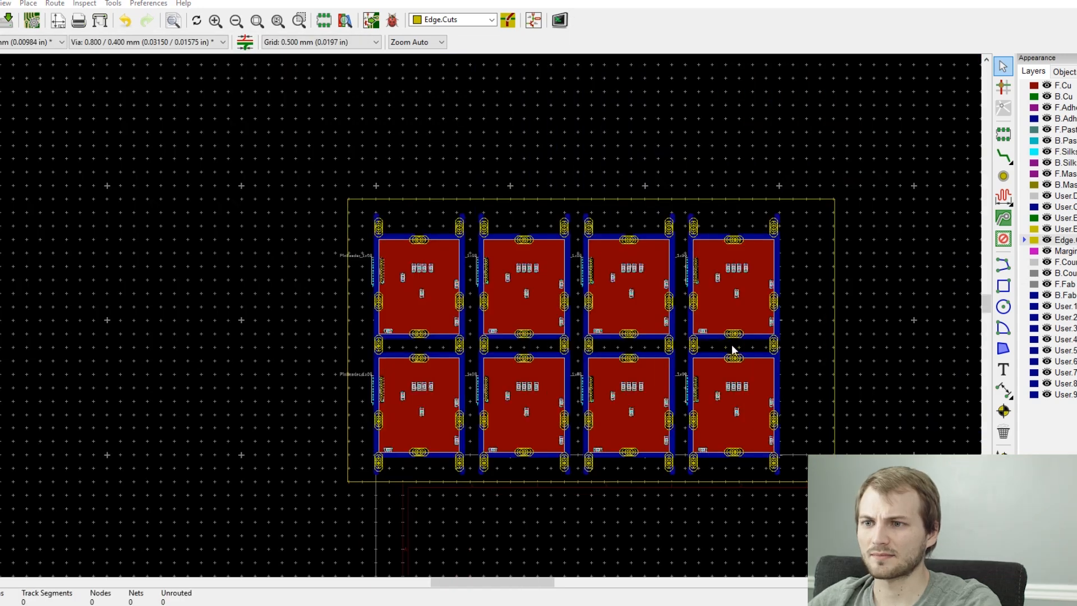
Examine the arrayed tabs between the board rows and the margins between the boards and the panel outline
{"action": "scroll", "coordinate": [792, 352], "scroll_direction": "up", "scroll_amount": 5}
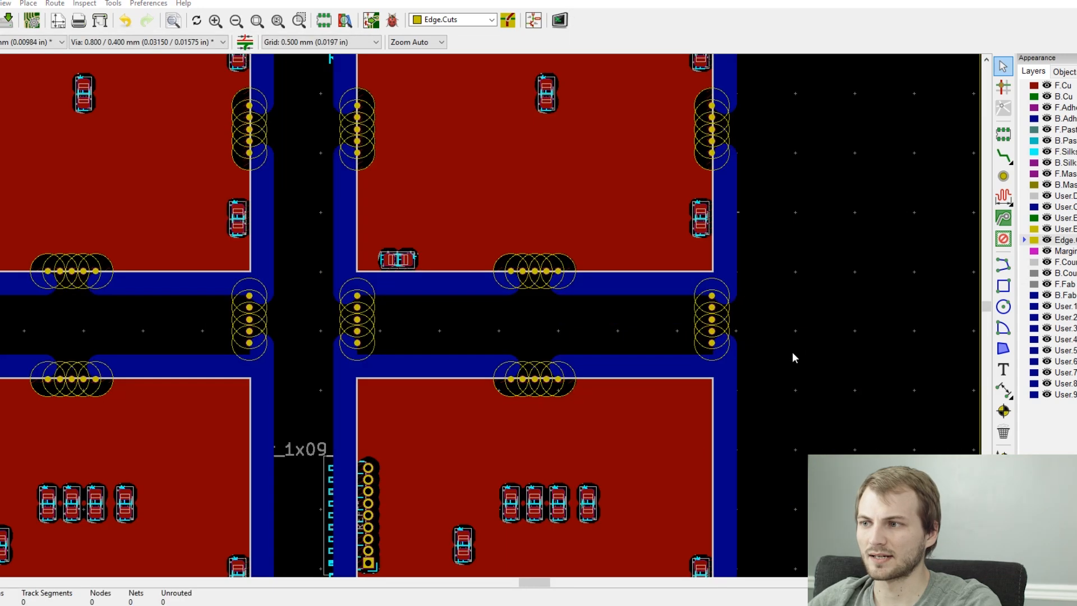
{"action": "scroll", "coordinate": [792, 351], "scroll_direction": "down", "scroll_amount": 6}
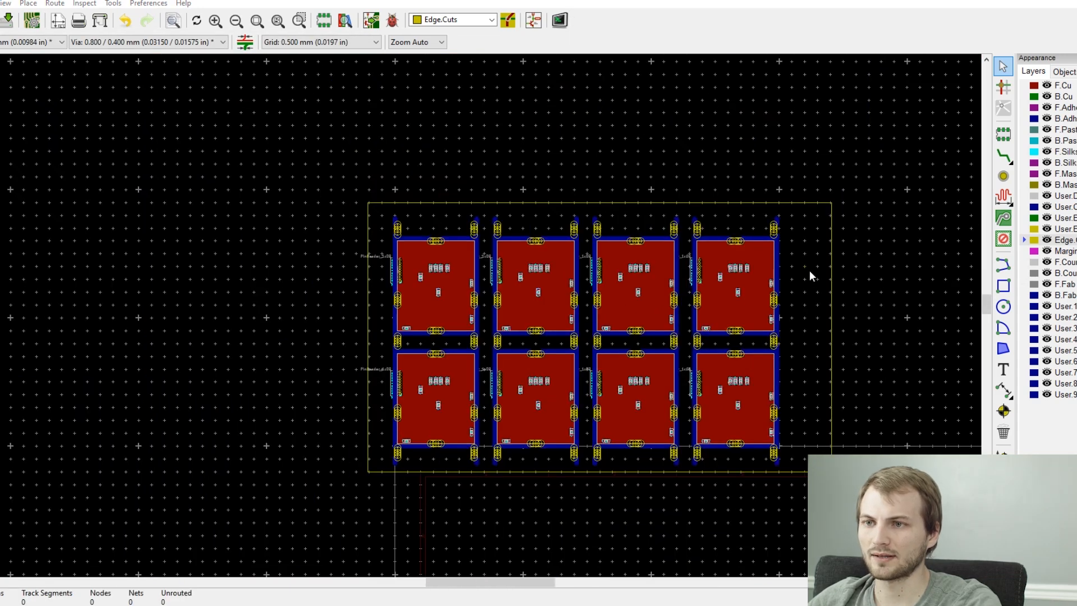
{"action": "scroll", "coordinate": [808, 322], "scroll_direction": "up", "scroll_amount": 3}
{"action": "middle_click_drag", "start_coordinate": [807, 321], "coordinate": [686, 231]}
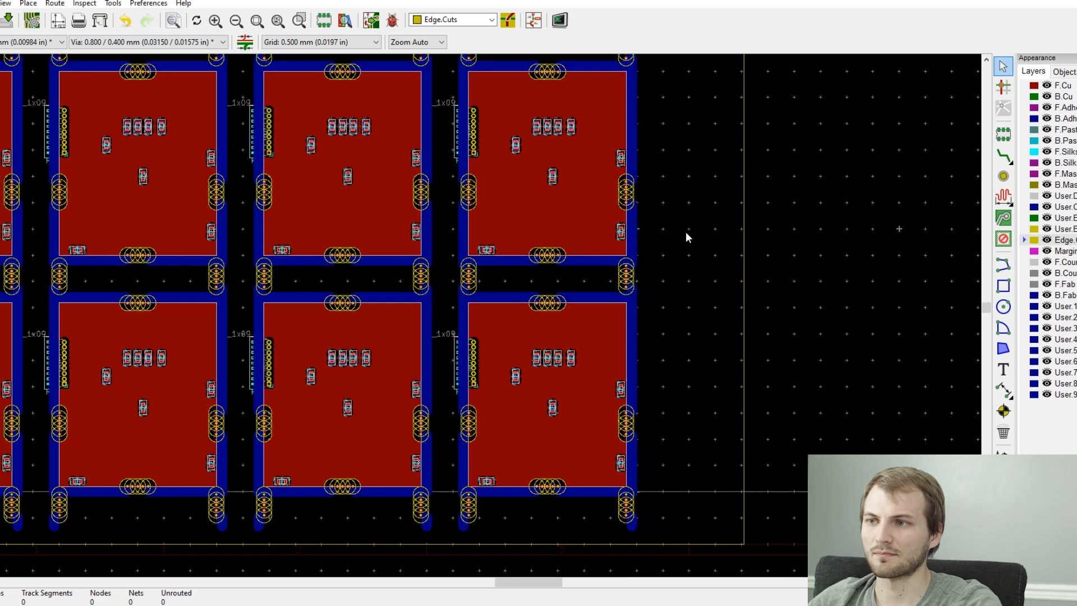
{"action": "scroll", "coordinate": [685, 231], "scroll_direction": "down", "scroll_amount": 3}
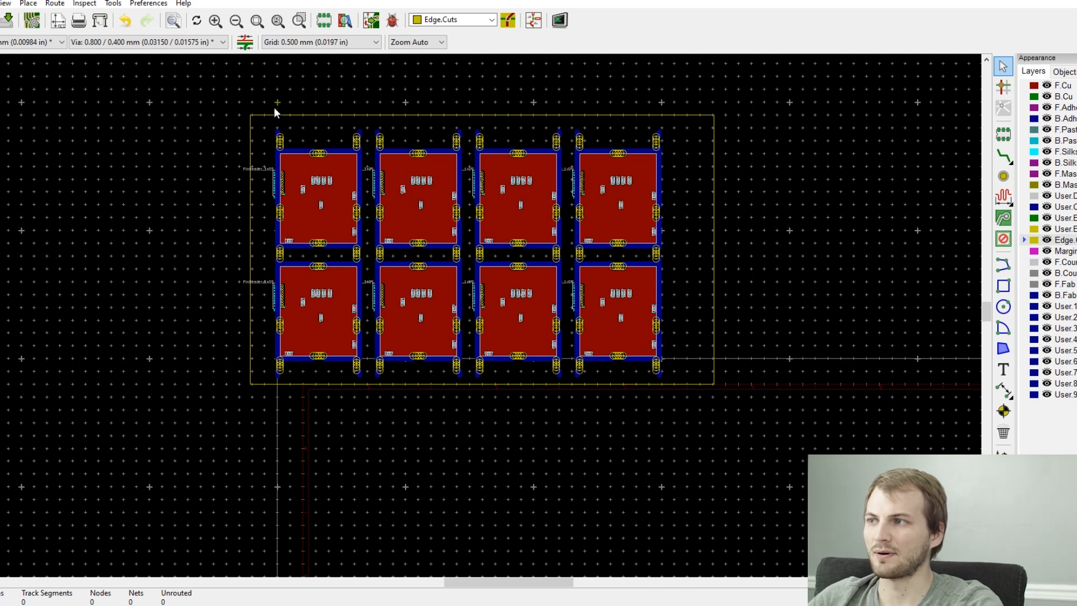
{"action": "left_click_drag", "start_coordinate": [265, 119], "coordinate": [364, 378]}
{"action": "key", "text": "Escape"}
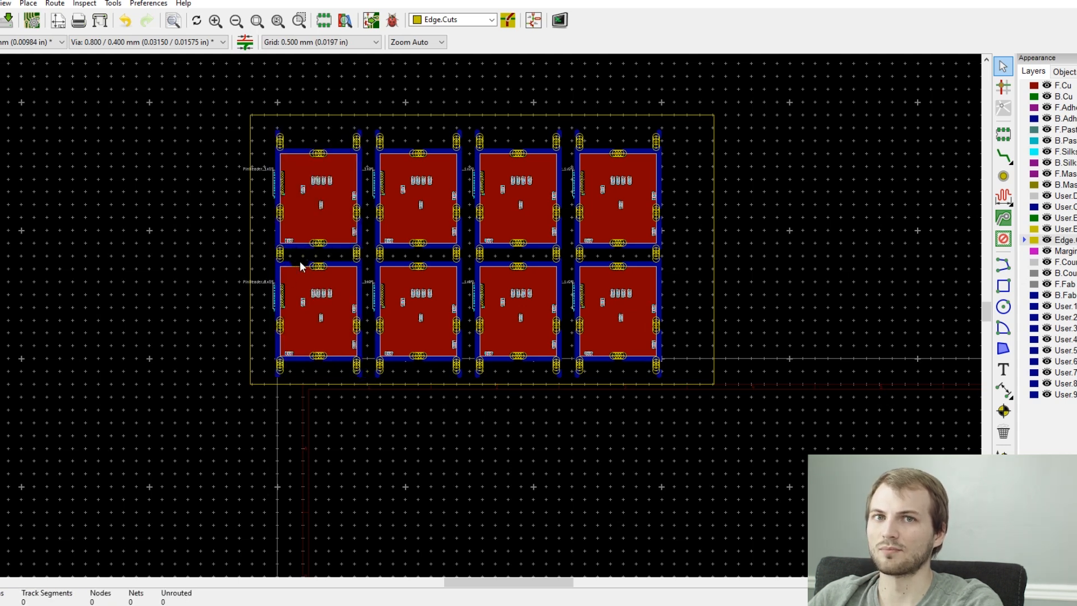
Move the panel outline's lower-left corner inward, closer to the boards, making the outline about 173.5 by 101.5 mm
{"action": "scroll", "coordinate": [302, 266], "scroll_direction": "up", "scroll_amount": 6}
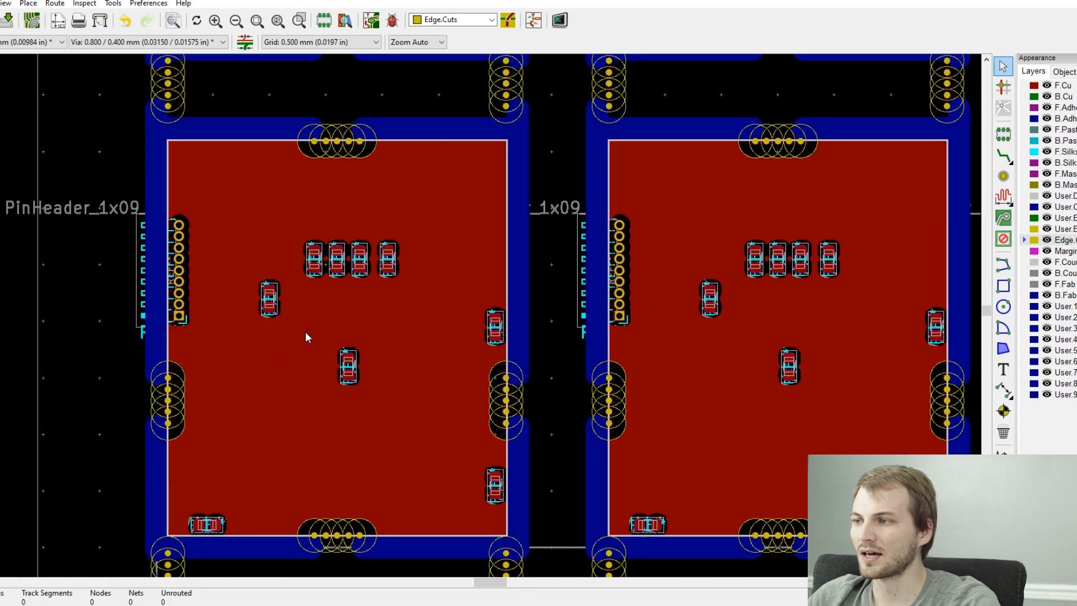
{"action": "scroll", "coordinate": [310, 327], "scroll_direction": "down", "scroll_amount": 3}
{"action": "left_click", "coordinate": [159, 521]}
{"action": "left_click_drag", "start_coordinate": [158, 521], "coordinate": [206, 494]}
{"action": "scroll", "coordinate": [197, 504], "scroll_direction": "up", "scroll_amount": 5}
{"action": "scroll", "coordinate": [205, 494], "scroll_direction": "down", "scroll_amount": 4}
{"action": "scroll", "coordinate": [205, 495], "scroll_direction": "down", "scroll_amount": 2}
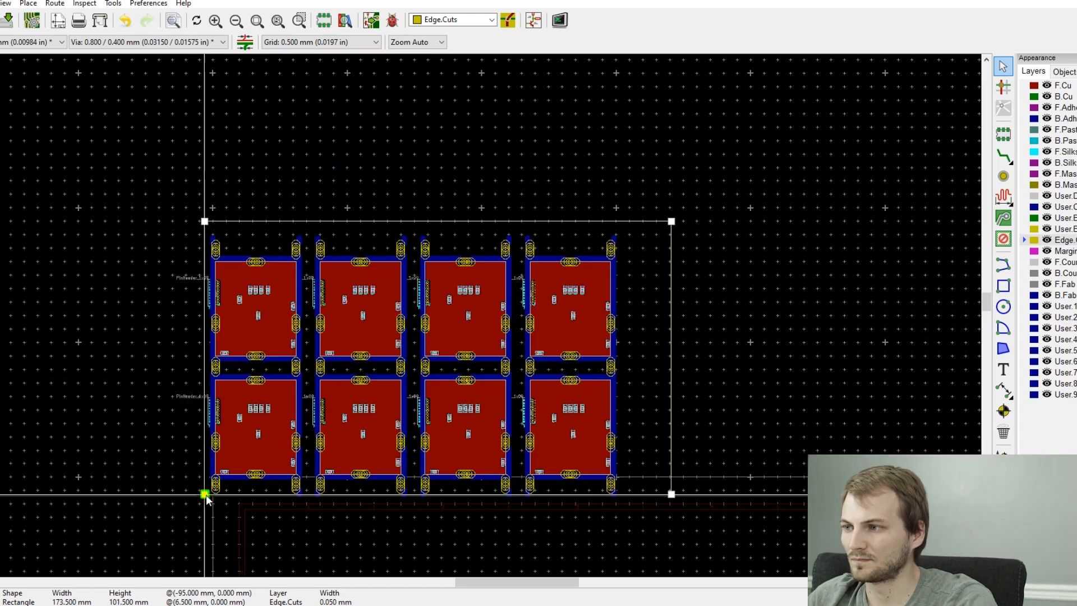
Pull the panel outline's upper and right edges in toward the boards, making the outline about 154.5 by 95 mm
{"action": "scroll", "coordinate": [216, 242], "scroll_direction": "up", "scroll_amount": 5}
{"action": "scroll", "coordinate": [159, 156], "scroll_direction": "down", "scroll_amount": 1}
{"action": "left_click_drag", "start_coordinate": [112, 55], "coordinate": [108, 210]}
{"action": "scroll", "coordinate": [321, 333], "scroll_direction": "down", "scroll_amount": 5}
{"action": "scroll", "coordinate": [531, 302], "scroll_direction": "up", "scroll_amount": 5}
{"action": "left_click_drag", "start_coordinate": [584, 283], "coordinate": [370, 284]}
{"action": "scroll", "coordinate": [363, 339], "scroll_direction": "down", "scroll_amount": 3}
{"action": "middle_click_drag", "start_coordinate": [331, 449], "coordinate": [537, 371]}
{"action": "scroll", "coordinate": [160, 505], "scroll_direction": "up", "scroll_amount": 6}
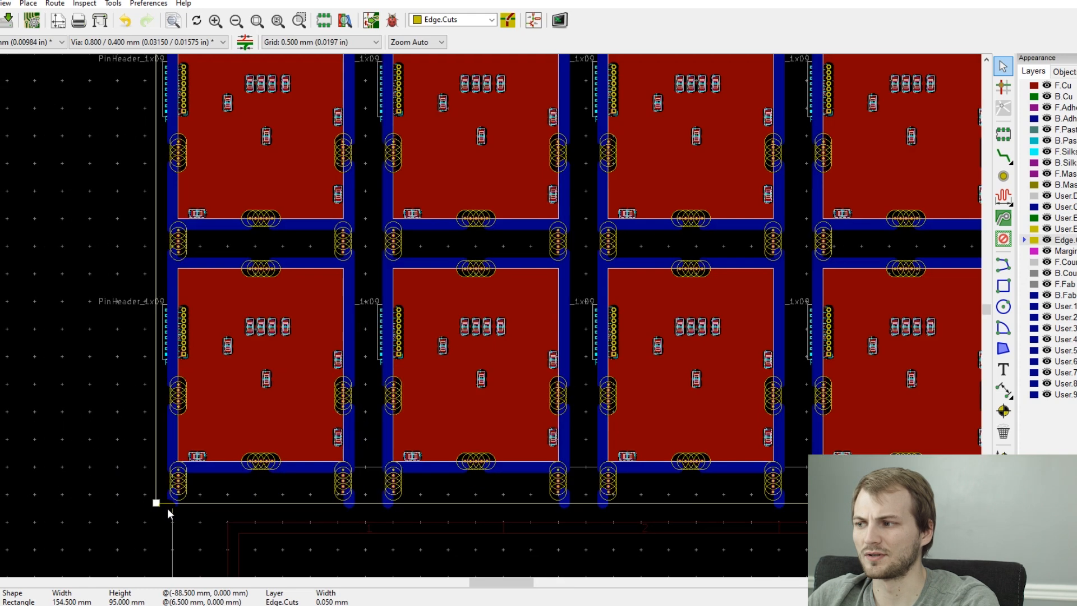
{"action": "scroll", "coordinate": [496, 466], "scroll_direction": "down", "scroll_amount": 2}
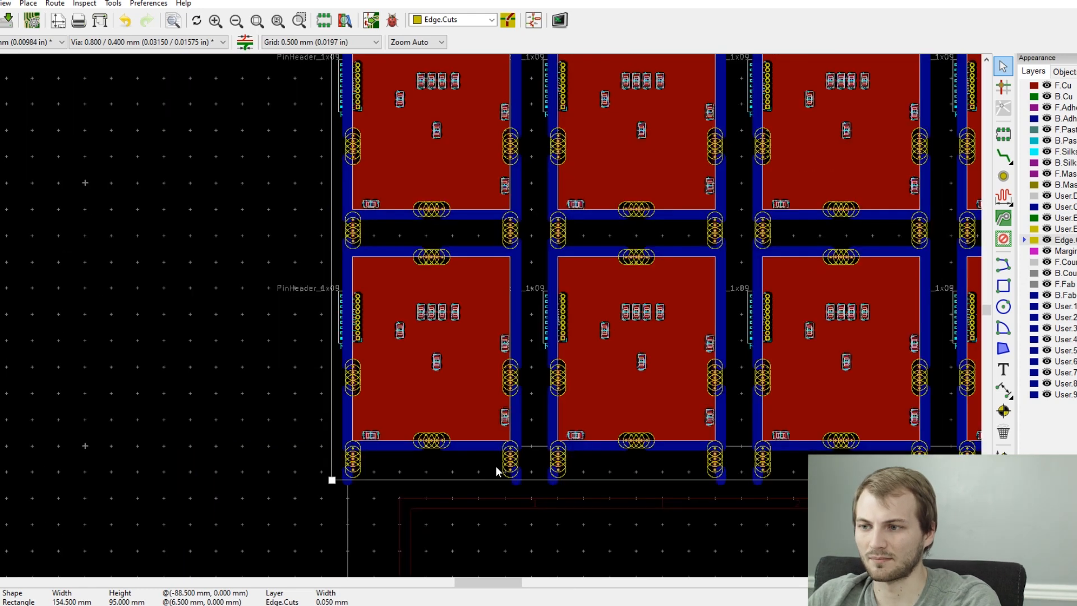
{"action": "middle_click_drag", "start_coordinate": [737, 411], "coordinate": [453, 429]}
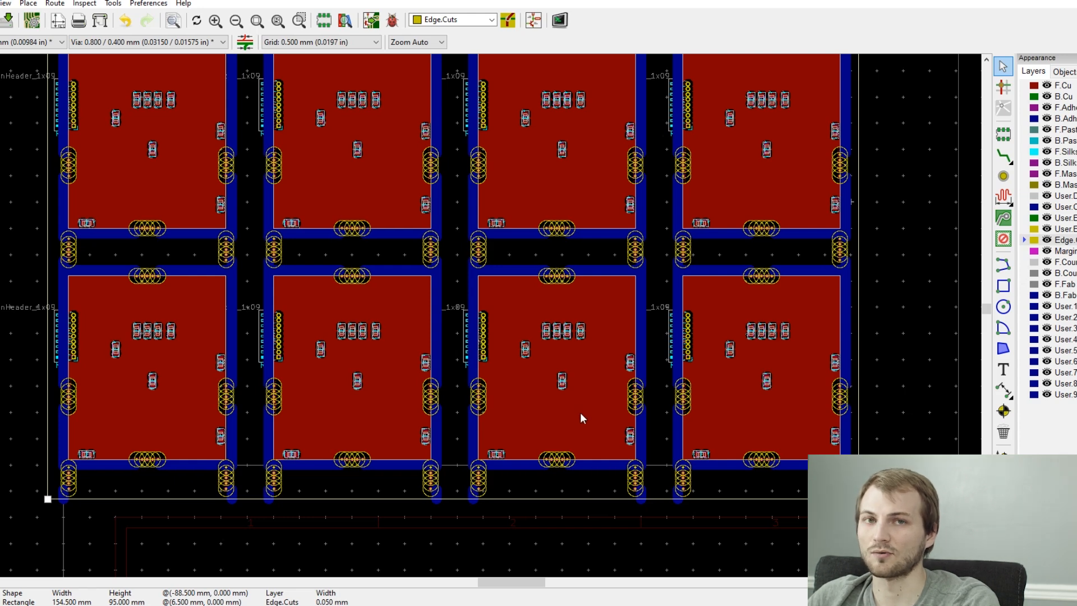
{"action": "scroll", "coordinate": [580, 411], "scroll_direction": "down", "scroll_amount": 1}
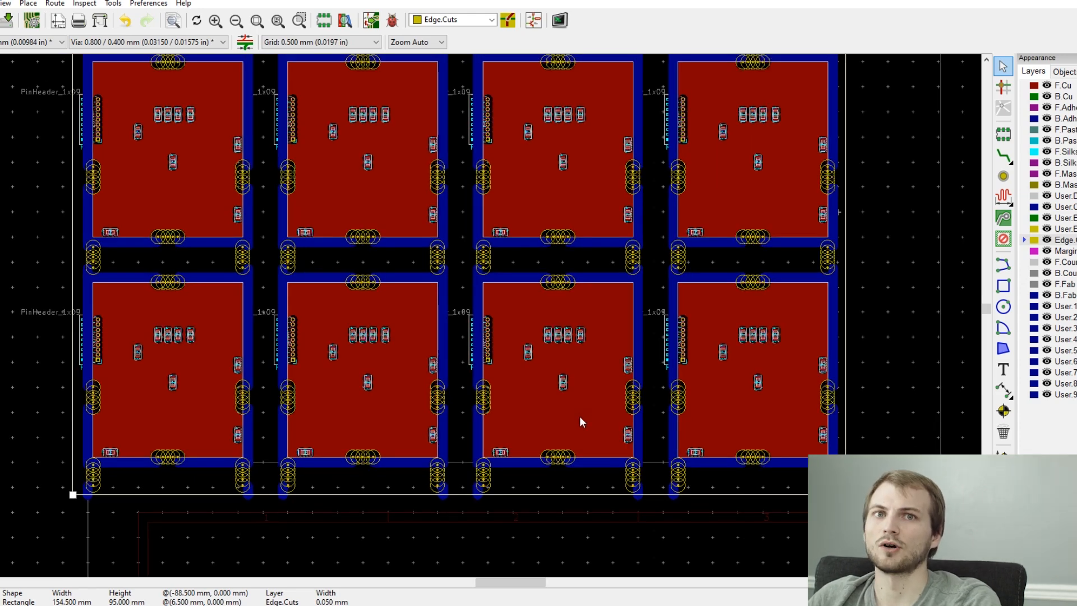
Add a Fiducial_0.5mm_Dia_1mm_Outer footprint in the panel's lower border, just left of the lower-right corner tab
{"action": "middle_click_drag", "start_coordinate": [475, 255], "coordinate": [464, 318]}
{"action": "left_click", "coordinate": [1003, 134]}
{"action": "left_click", "coordinate": [913, 283]}
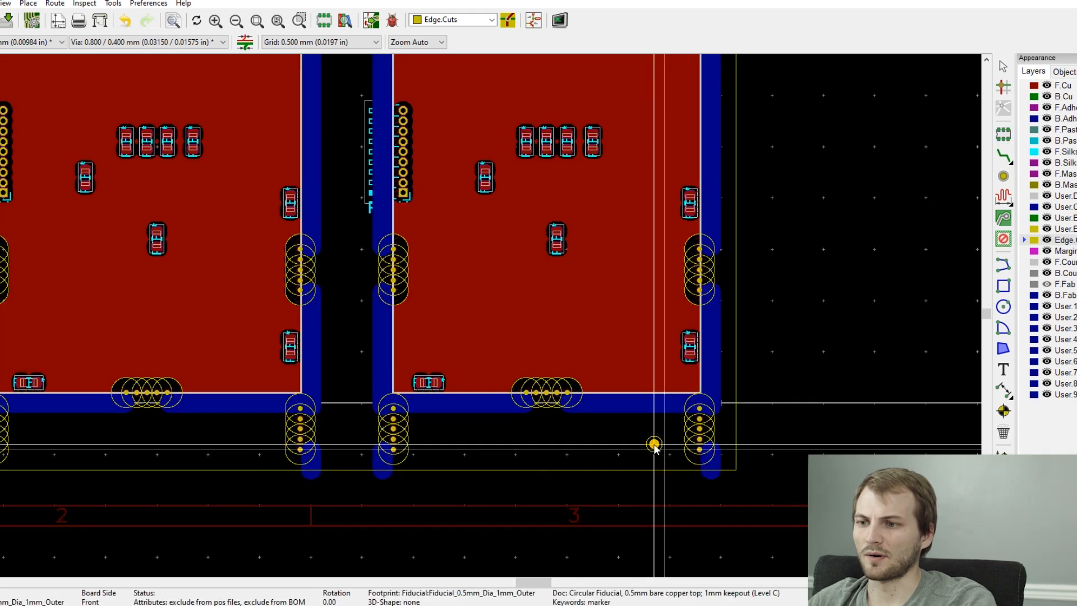
{"action": "left_click", "coordinate": [669, 450]}
Place two more copies of the fiducial in the panel's upper border, just inside the upper-left and upper-right corner tabs
{"action": "scroll", "coordinate": [671, 450], "scroll_direction": "down", "scroll_amount": 5}
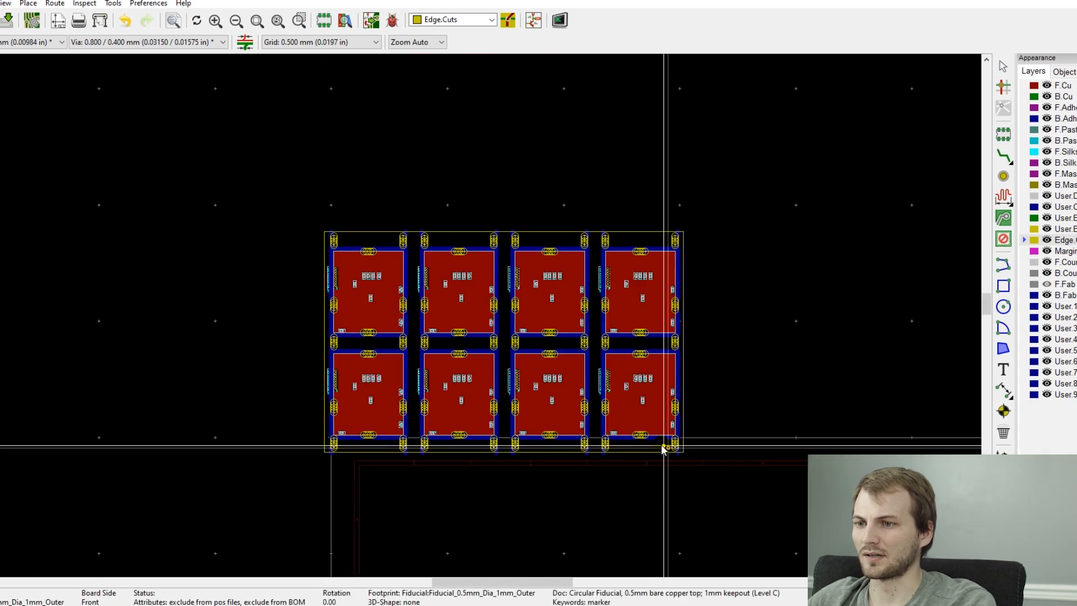
{"action": "scroll", "coordinate": [329, 256], "scroll_direction": "up", "scroll_amount": 5}
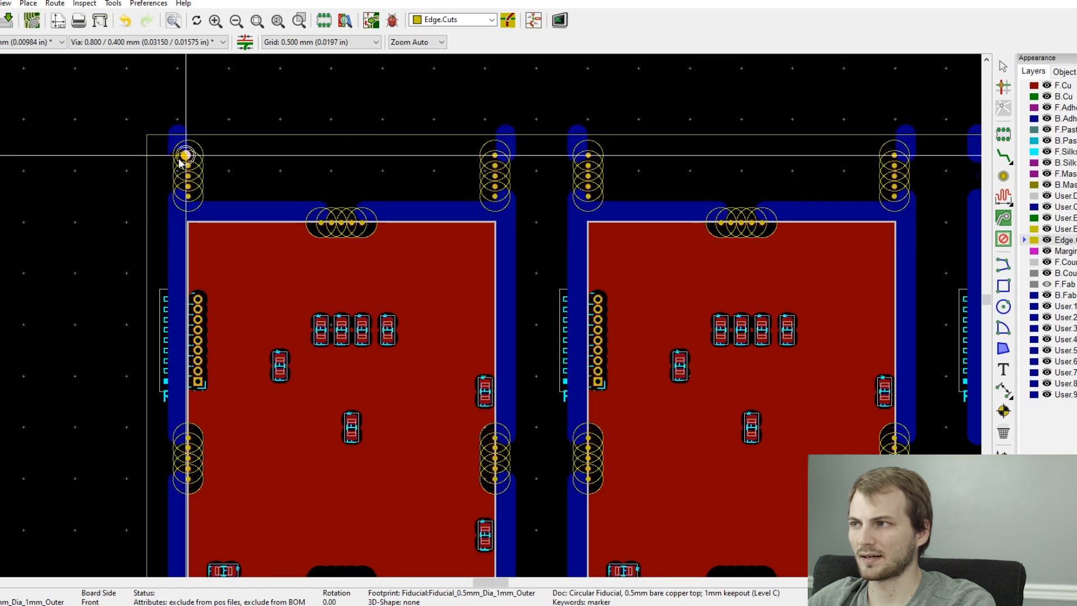
{"action": "left_click", "coordinate": [212, 185]}
{"action": "key", "text": "ctrl+d"}
{"action": "scroll", "coordinate": [283, 195], "scroll_direction": "down", "scroll_amount": 5}
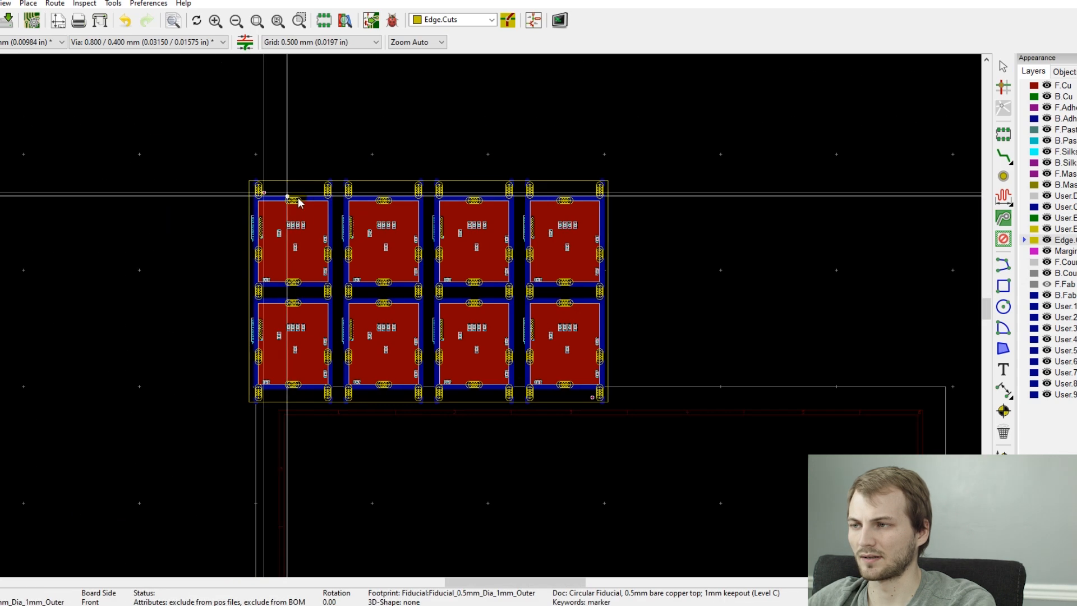
{"action": "scroll", "coordinate": [576, 197], "scroll_direction": "up", "scroll_amount": 5}
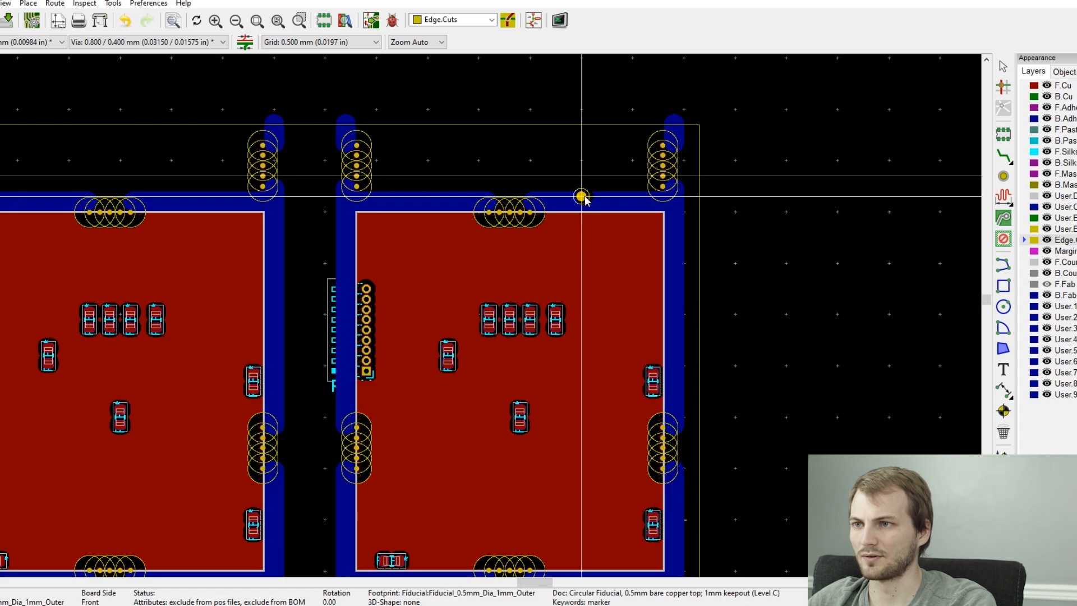
{"action": "left_click", "coordinate": [632, 175]}
{"action": "key", "text": "Escape"}
Look over the panel with its fiducials, and check the layer and width of the routing segment right of the third upper board
{"action": "scroll", "coordinate": [474, 273], "scroll_direction": "down", "scroll_amount": 1}
{"action": "scroll", "coordinate": [448, 283], "scroll_direction": "down", "scroll_amount": 3}
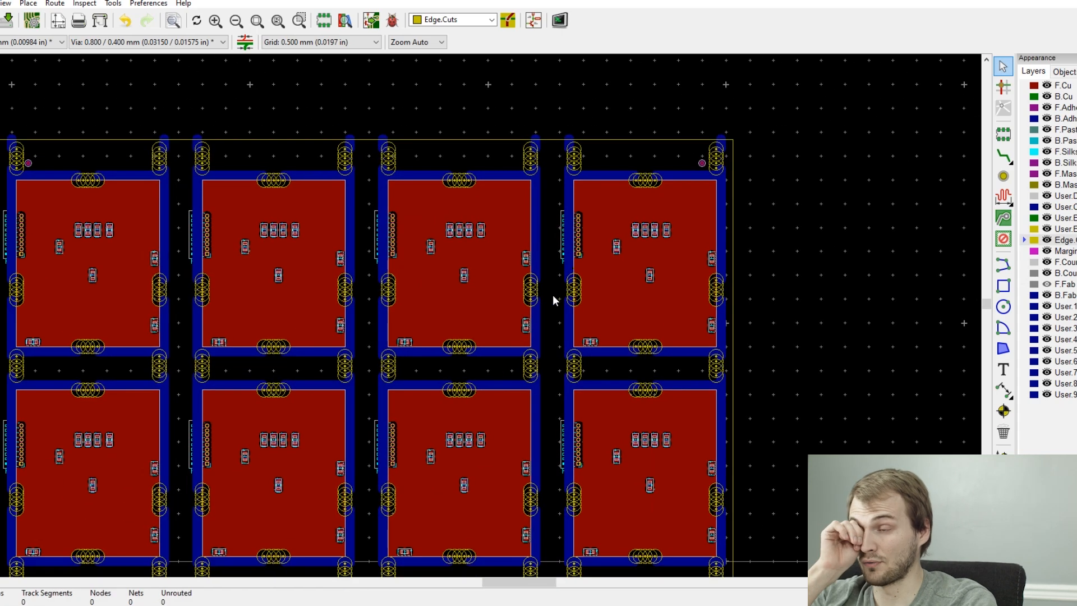
{"action": "scroll", "coordinate": [561, 286], "scroll_direction": "down", "scroll_amount": 3}
{"action": "scroll", "coordinate": [511, 325], "scroll_direction": "up", "scroll_amount": 3}
{"action": "scroll", "coordinate": [497, 335], "scroll_direction": "down", "scroll_amount": 3}
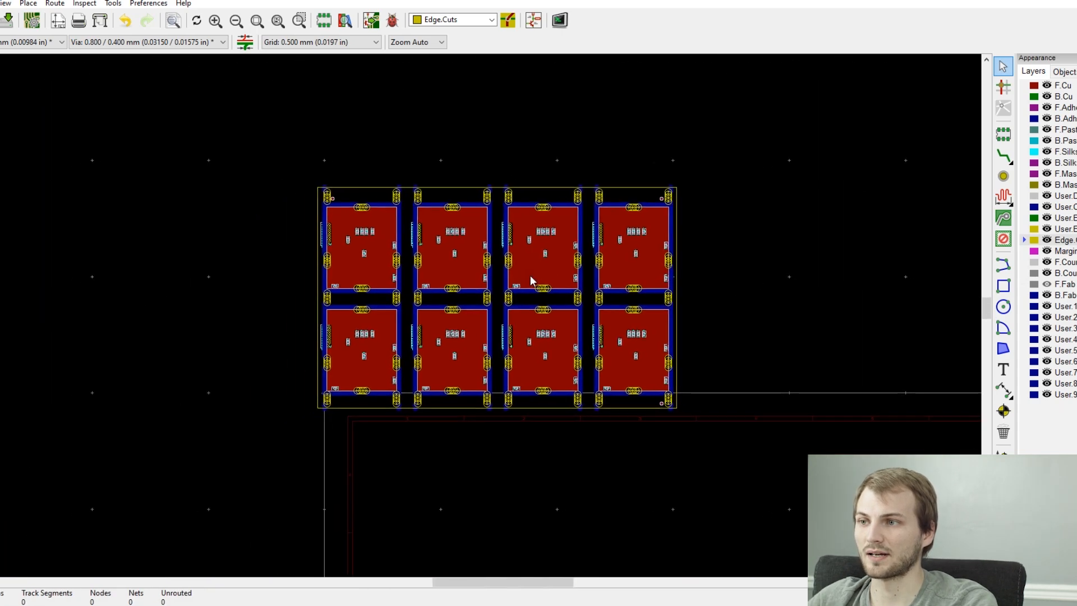
{"action": "scroll", "coordinate": [523, 283], "scroll_direction": "up", "scroll_amount": 3}
{"action": "scroll", "coordinate": [515, 291], "scroll_direction": "down", "scroll_amount": 1}
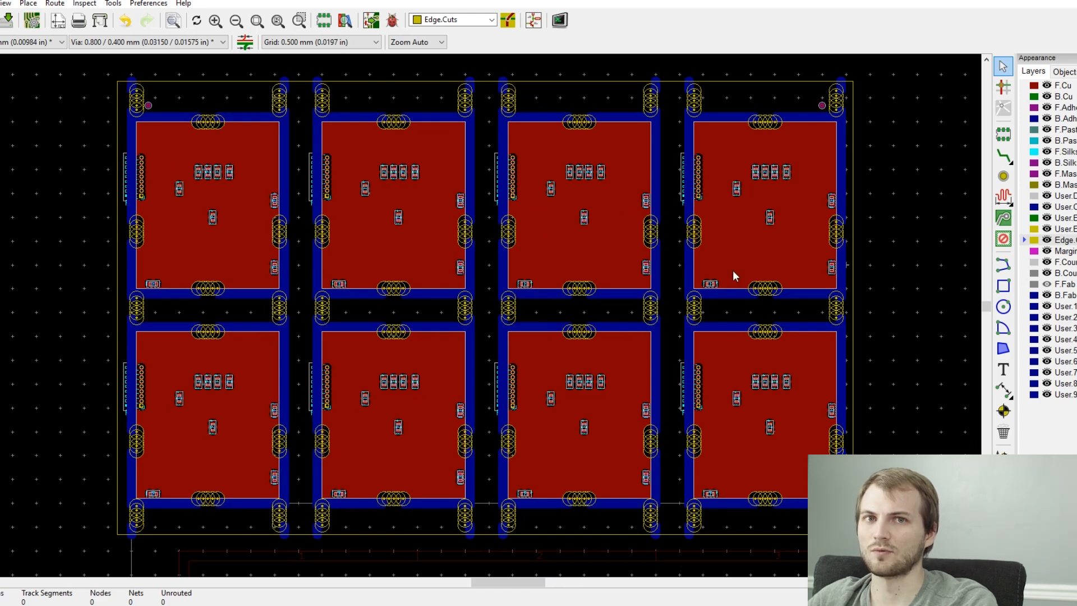
{"action": "mouse_move", "coordinate": [637, 261]}
{"action": "middle_mouse_down"}
{"action": "mouse_move", "coordinate": [567, 268]}
{"action": "mouse_move", "coordinate": [626, 259]}
{"action": "middle_mouse_up"}
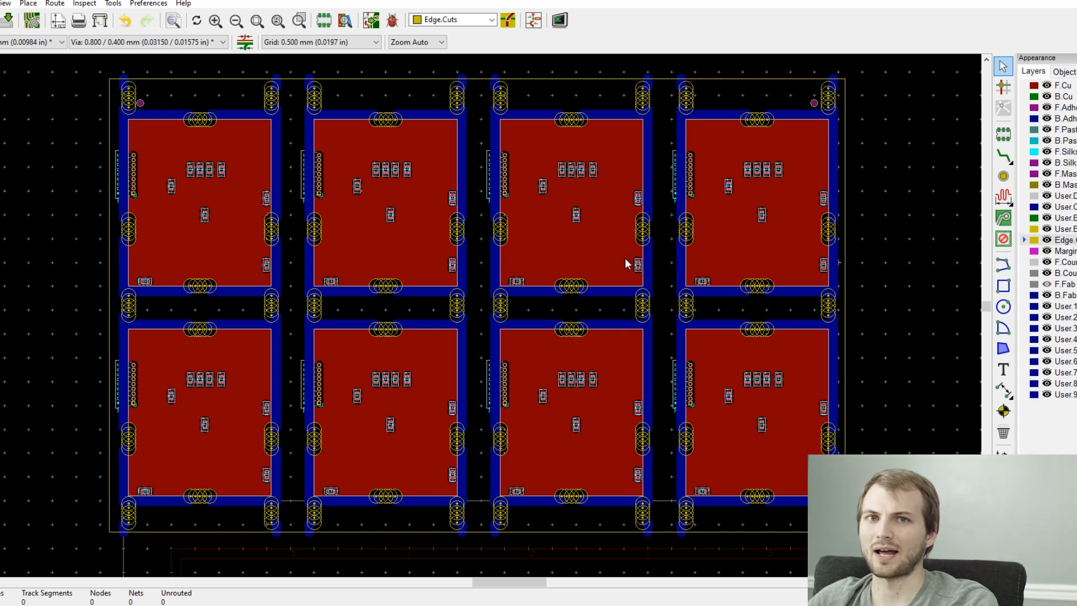
{"action": "left_click", "coordinate": [647, 150]}
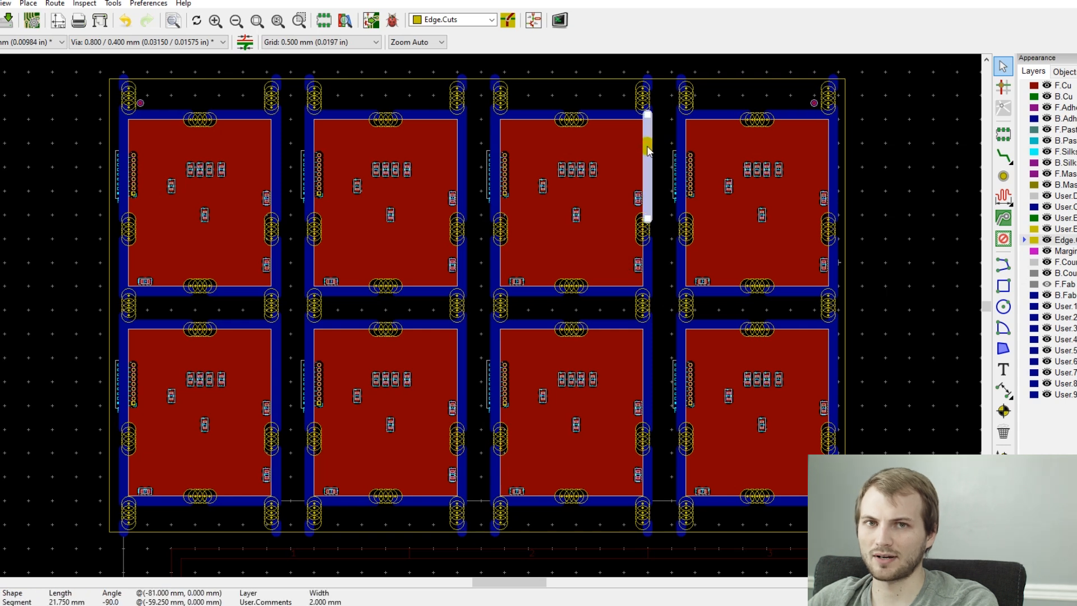
{"action": "key", "text": "Delete"}
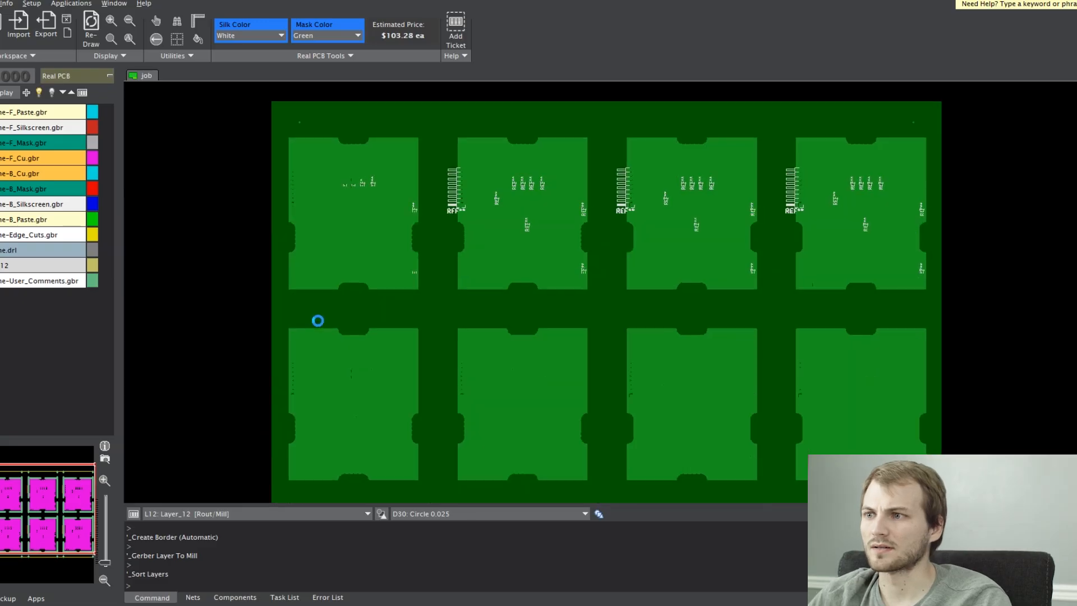
Switch to the Gerber tool's Real PCB view and examine the routed slots, tabs and outer border of the panel
{"action": "scroll", "coordinate": [318, 321], "scroll_direction": "down", "scroll_amount": 1}
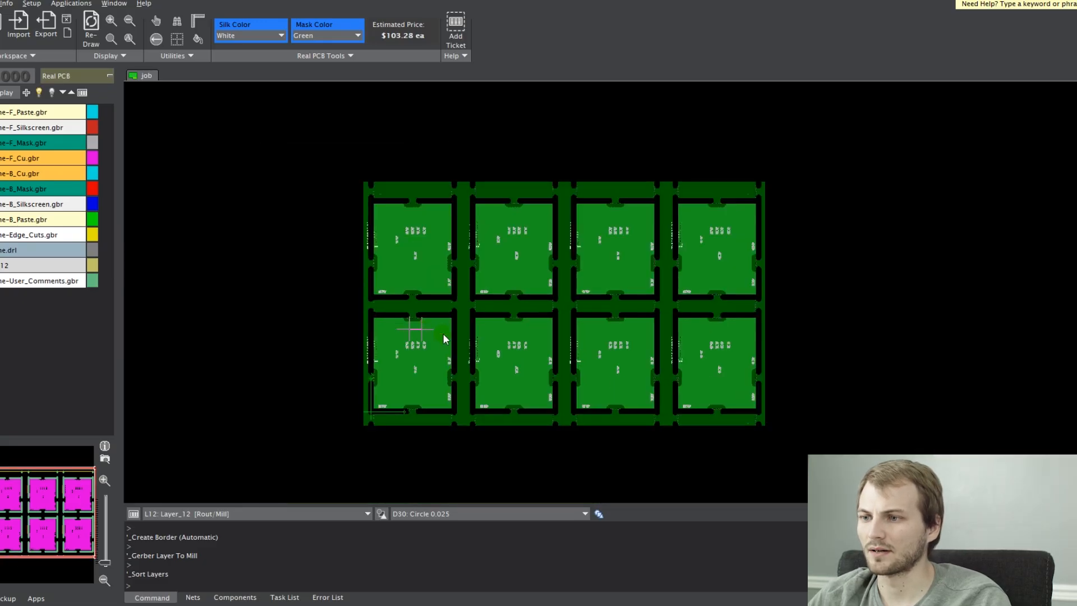
{"action": "scroll", "coordinate": [560, 275], "scroll_direction": "up", "scroll_amount": 1}
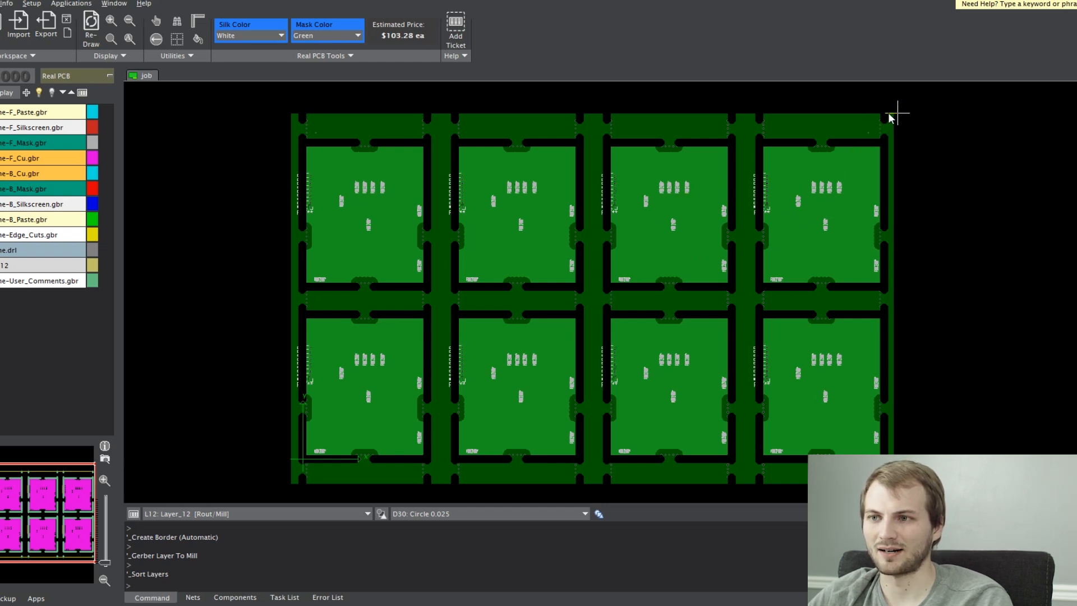
Trace the panel's upper and lower borders in the Real PCB view to examine the routing that ends at them
{"action": "left_click_drag", "start_coordinate": [266, 106], "coordinate": [930, 119]}
{"action": "left_click_drag", "start_coordinate": [374, 470], "coordinate": [255, 471]}
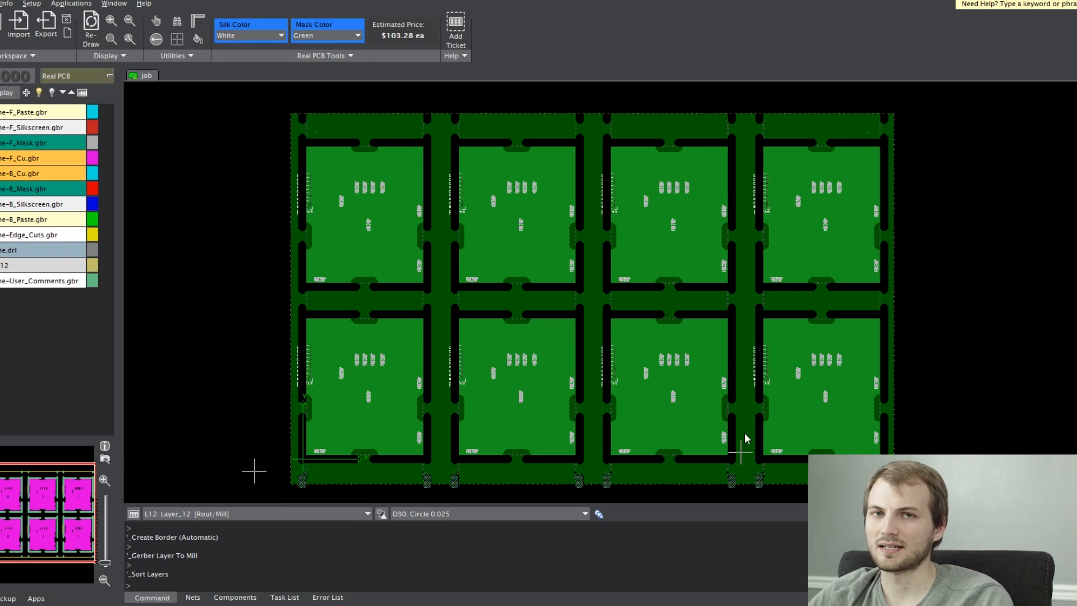
{"action": "key", "text": "Escape"}
{"action": "key", "text": "Escape"}
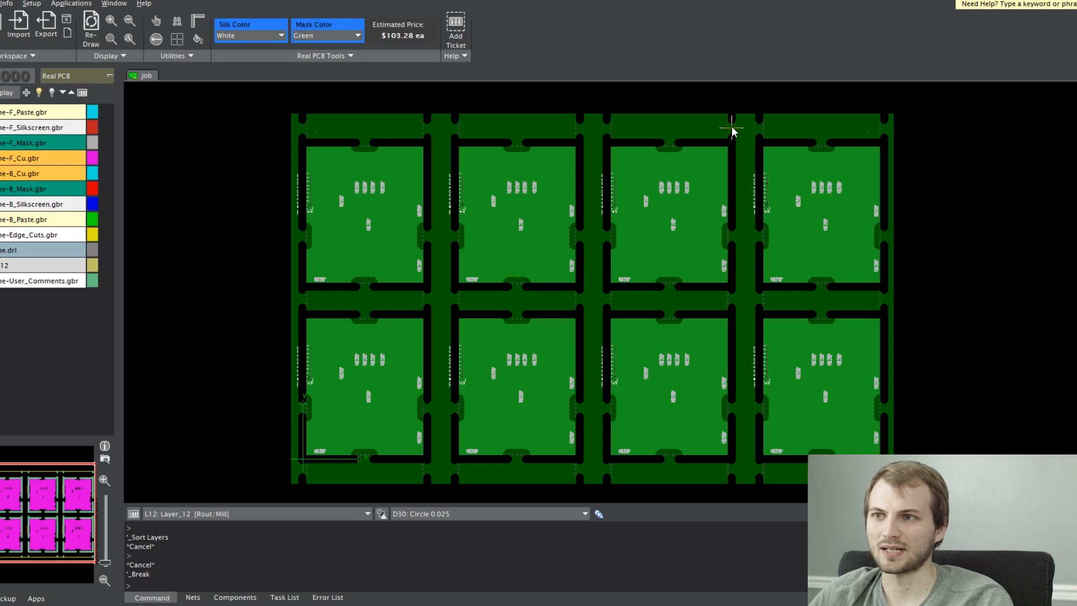
Select and examine the short routing stub in the panel's upper border, right of the third upper board
{"action": "scroll", "coordinate": [732, 132], "scroll_direction": "up", "scroll_amount": 5}
{"action": "scroll", "coordinate": [716, 260], "scroll_direction": "down", "scroll_amount": 5}
{"action": "scroll", "coordinate": [675, 265], "scroll_direction": "up", "scroll_amount": 2}
{"action": "scroll", "coordinate": [500, 191], "scroll_direction": "up", "scroll_amount": 4}
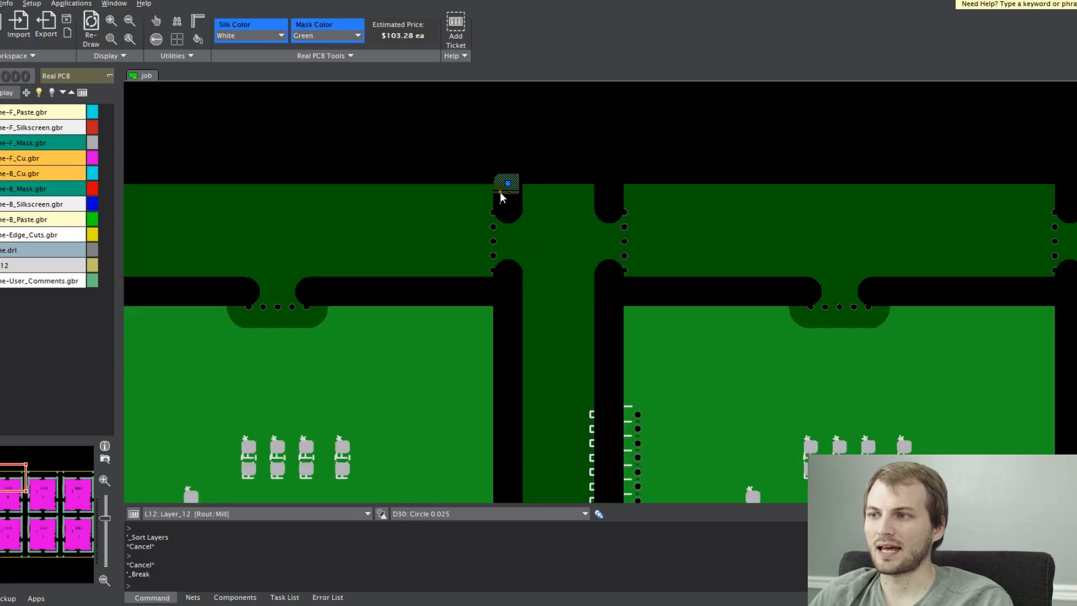
{"action": "key", "text": "Escape"}
{"action": "left_click", "coordinate": [503, 206]}
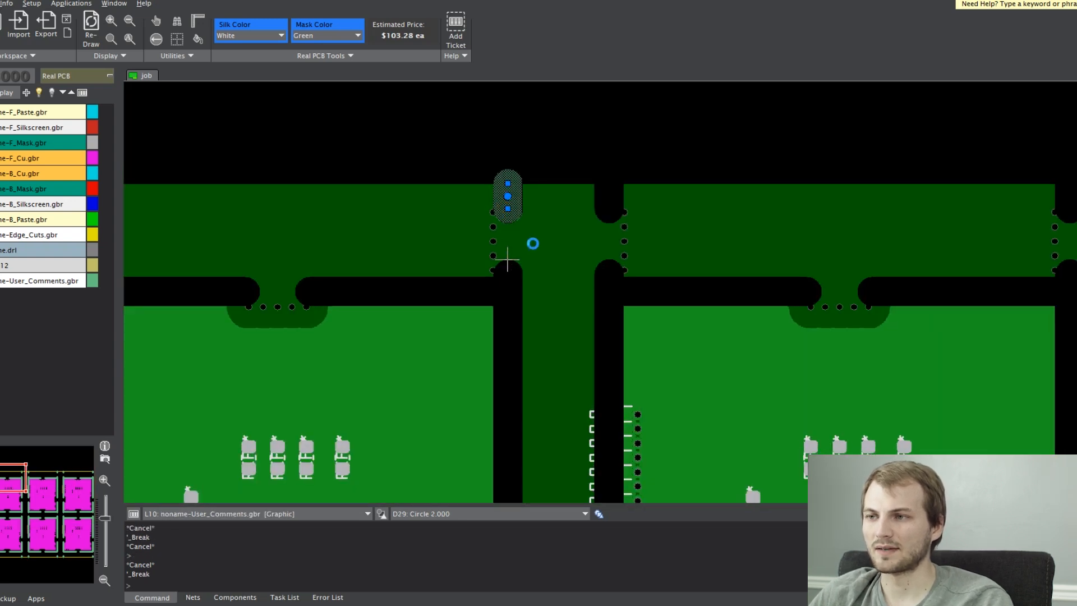
{"action": "scroll", "coordinate": [601, 289], "scroll_direction": "down", "scroll_amount": 5}
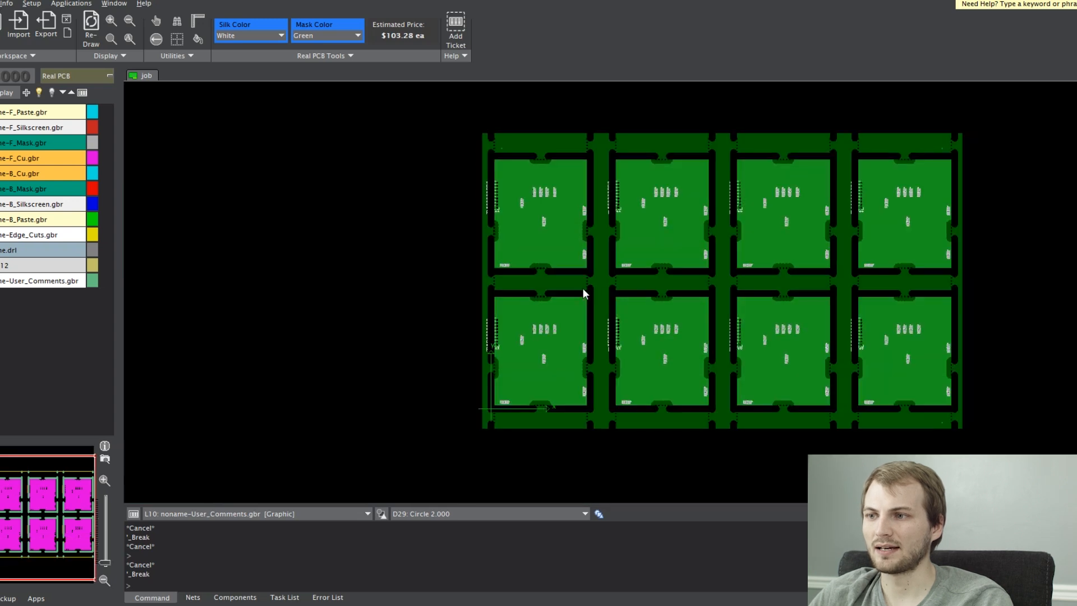
{"action": "scroll", "coordinate": [585, 289], "scroll_direction": "up", "scroll_amount": 4}
{"action": "scroll", "coordinate": [604, 257], "scroll_direction": "up", "scroll_amount": 2}
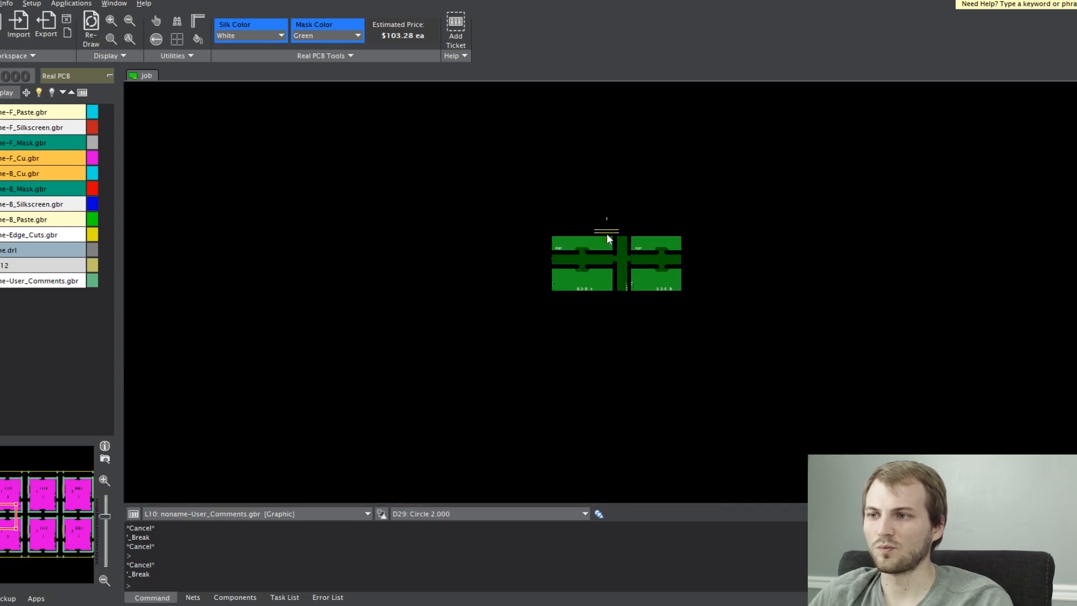
{"action": "middle_click_drag", "start_coordinate": [745, 247], "coordinate": [718, 252]}
{"action": "scroll", "coordinate": [717, 249], "scroll_direction": "up", "scroll_amount": 3}
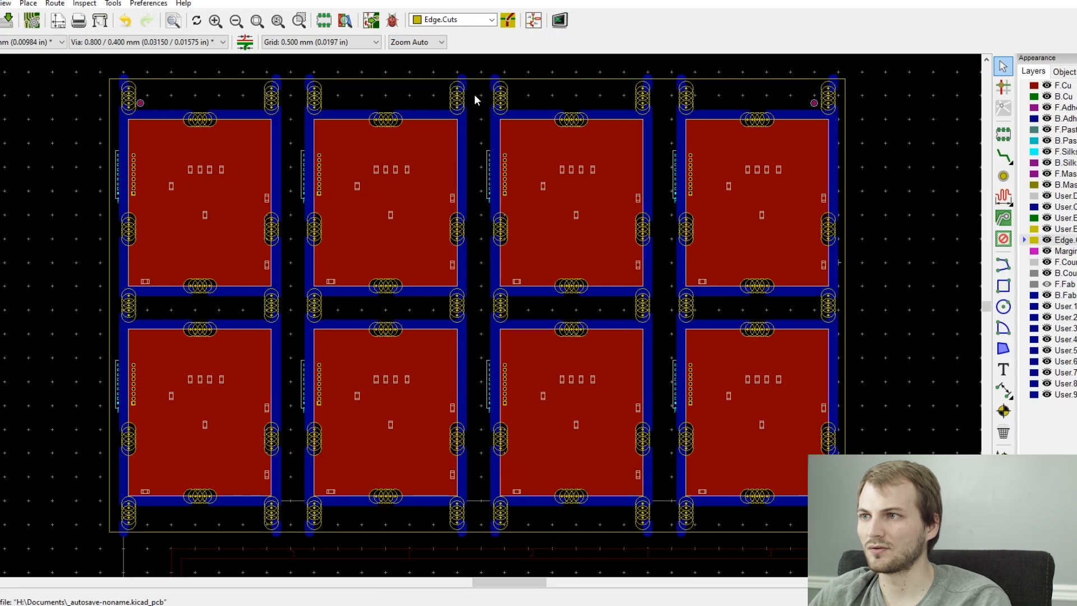
Switch to the KiCad panel layout and delete the two upper-border tabs between the second and third upper boards
{"action": "scroll", "coordinate": [474, 94], "scroll_direction": "up", "scroll_amount": 3}
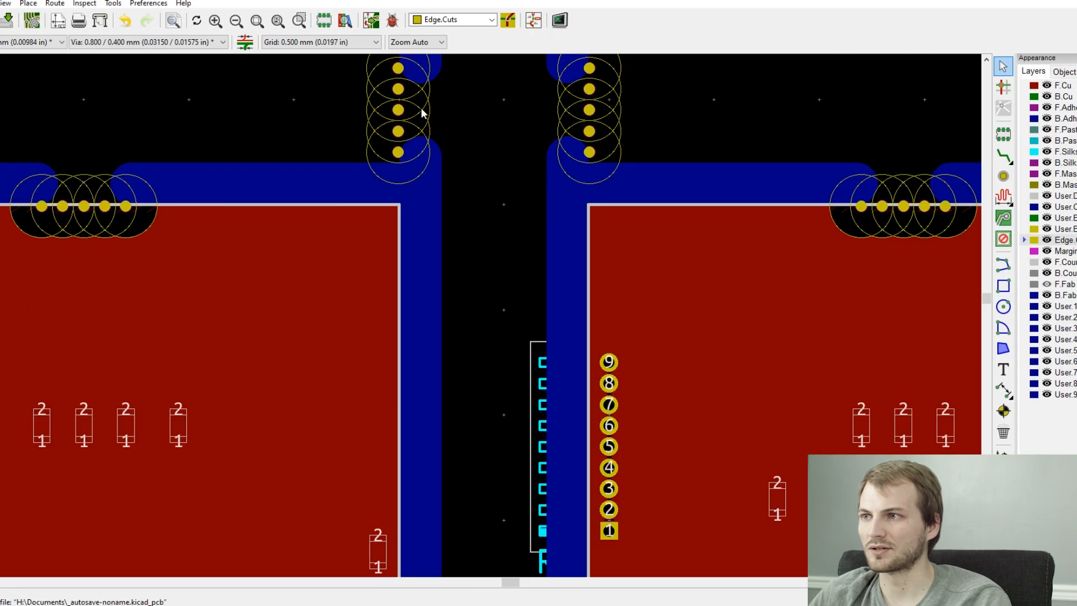
{"action": "left_click", "coordinate": [423, 106]}
{"action": "key", "text": "Delete"}
{"action": "left_click", "coordinate": [566, 109]}
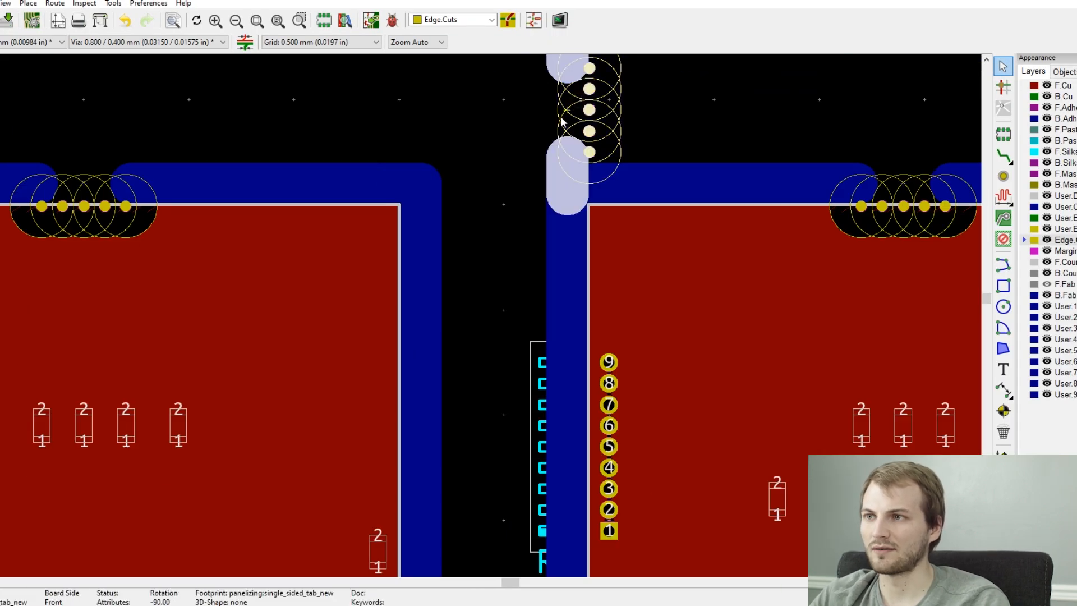
{"action": "key", "text": "Delete"}
{"action": "scroll", "coordinate": [502, 157], "scroll_direction": "down", "scroll_amount": 3}
Stretch the routing line right of the second upper board up to the panel's upper edge
{"action": "left_click", "coordinate": [463, 178]}
{"action": "left_click_drag", "start_coordinate": [464, 171], "coordinate": [464, 96]}
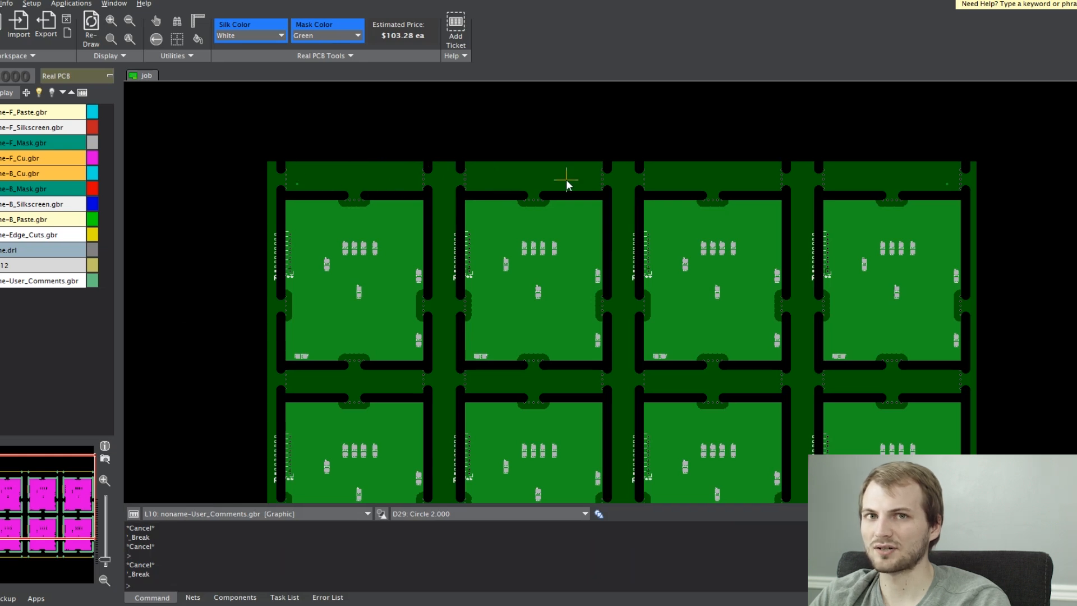
Switch to the Gerber tool and examine the panel's upper border and routed slots in the Real PCB view
{"action": "scroll", "coordinate": [604, 297], "scroll_direction": "down", "scroll_amount": 2}
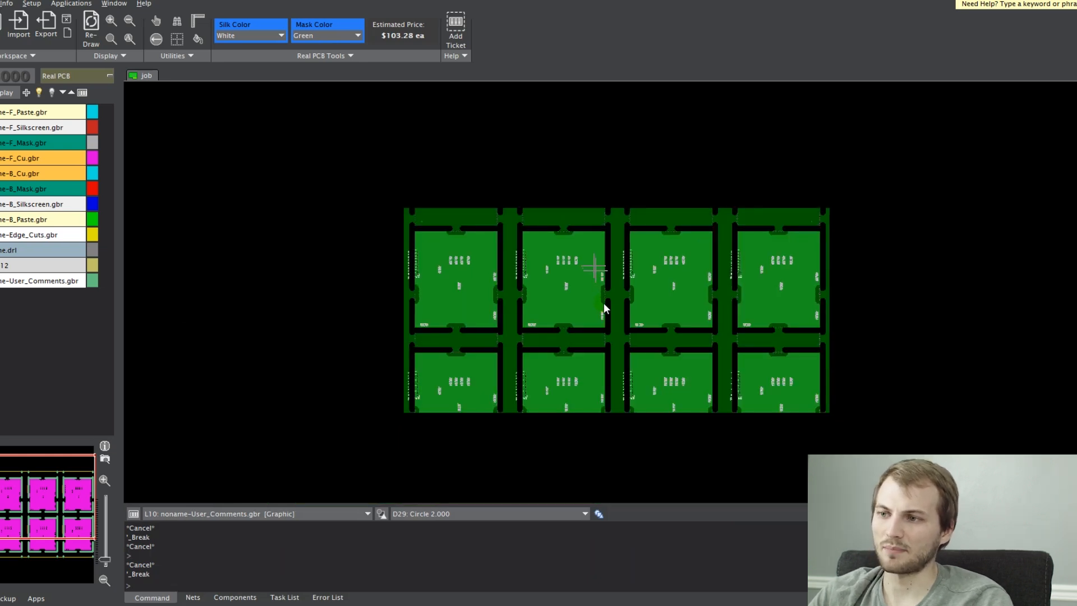
{"action": "middle_click_drag", "start_coordinate": [606, 309], "coordinate": [608, 289]}
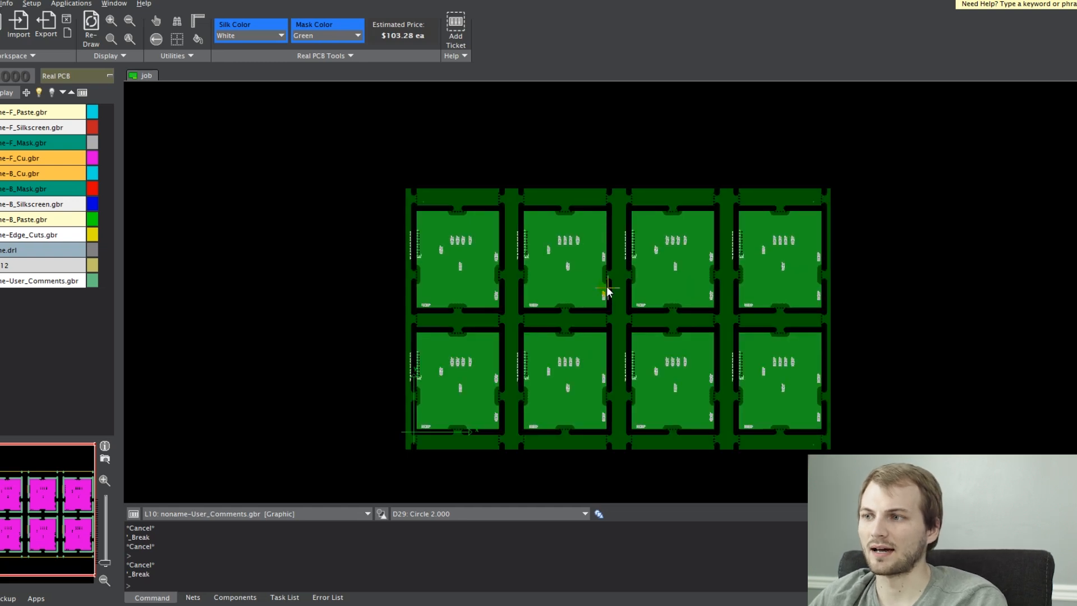
{"action": "scroll", "coordinate": [606, 286], "scroll_direction": "up", "scroll_amount": 3}
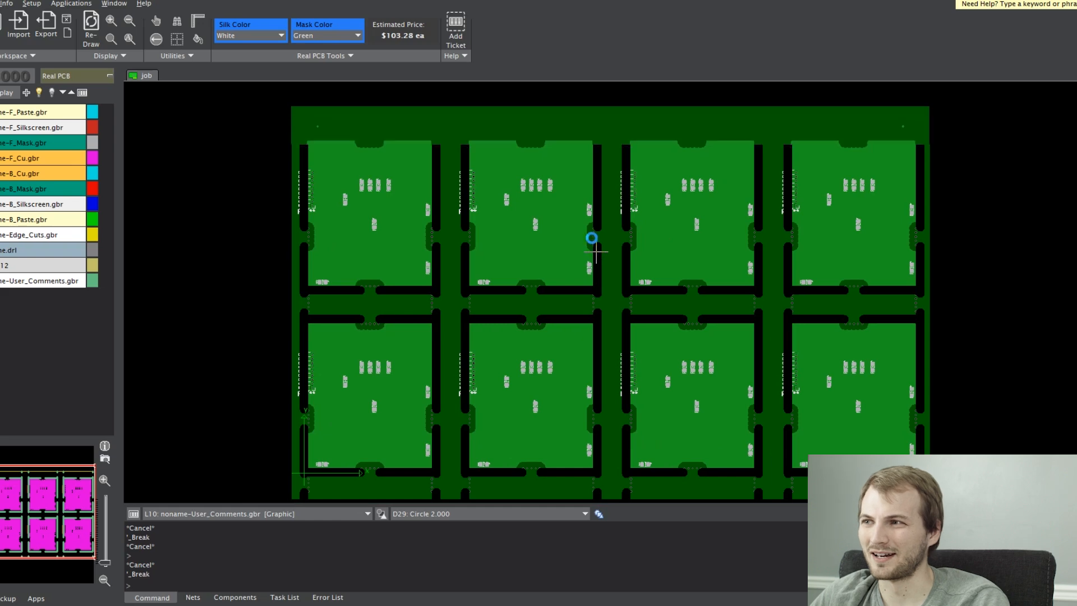
{"action": "scroll", "coordinate": [589, 247], "scroll_direction": "down", "scroll_amount": 2}
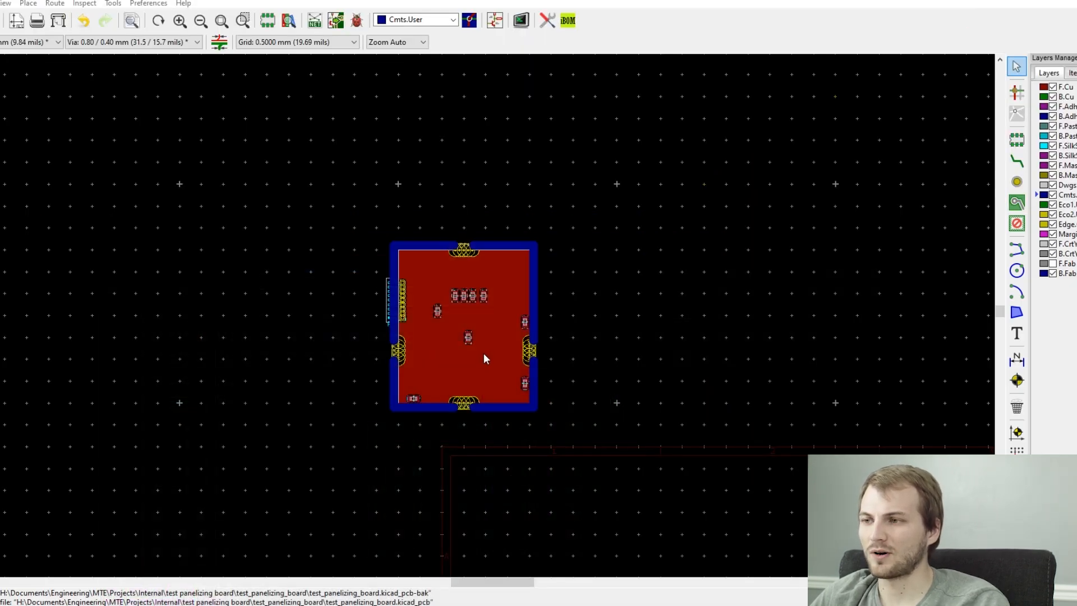
Switch to the single-board layout in KiCad, examine its routing outline and tabs, and return to the panel layout
{"action": "scroll", "coordinate": [484, 353], "scroll_direction": "up", "scroll_amount": 3}
{"action": "middle_click_drag", "start_coordinate": [474, 261], "coordinate": [489, 381]}
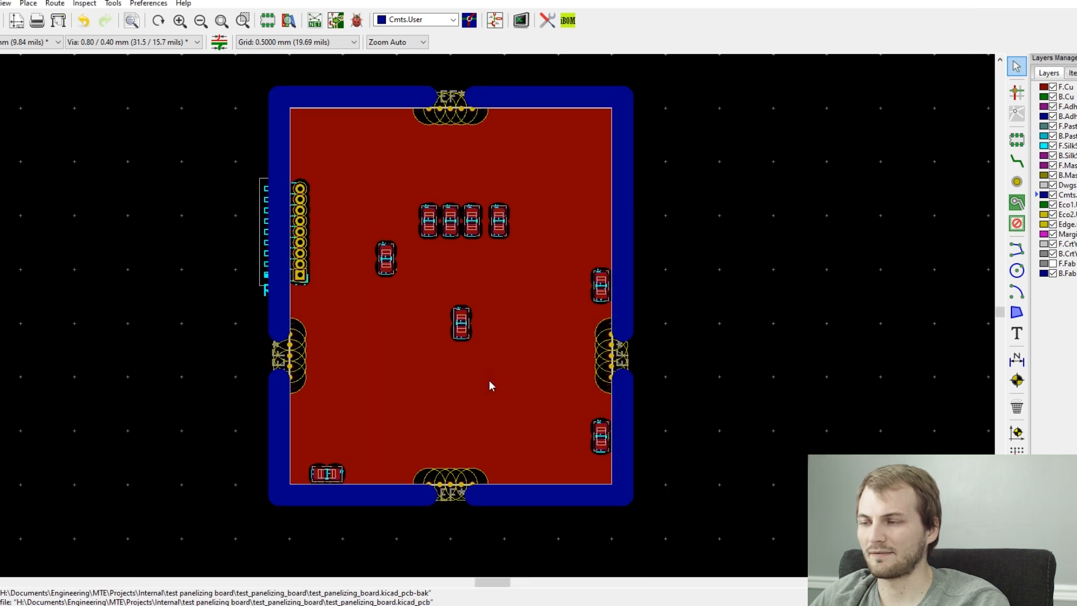
{"action": "left_click", "coordinate": [767, 268]}
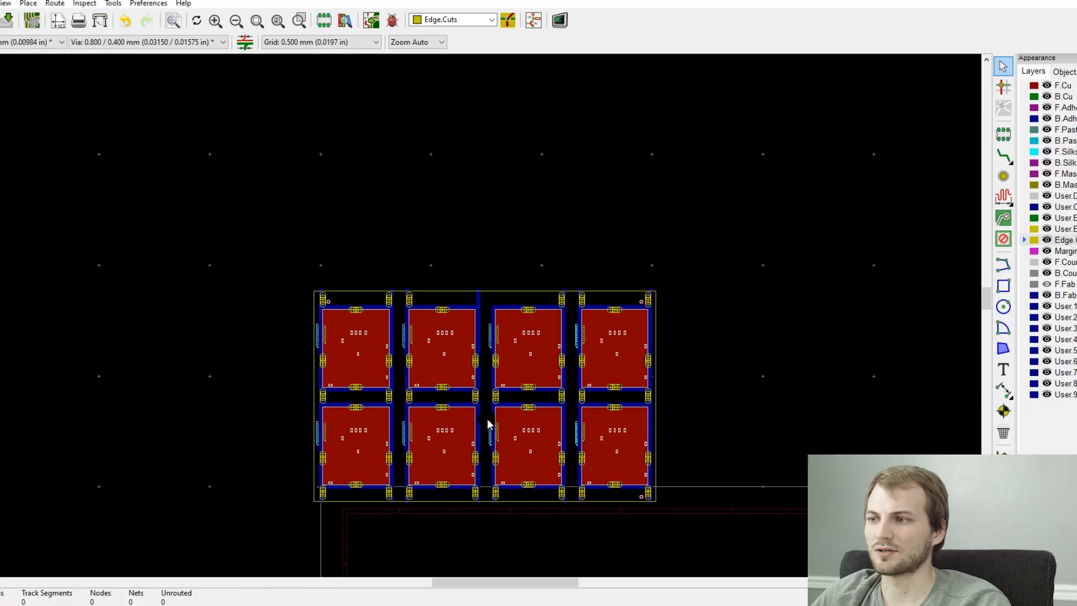
{"action": "scroll", "coordinate": [500, 393], "scroll_direction": "up", "scroll_amount": 3}
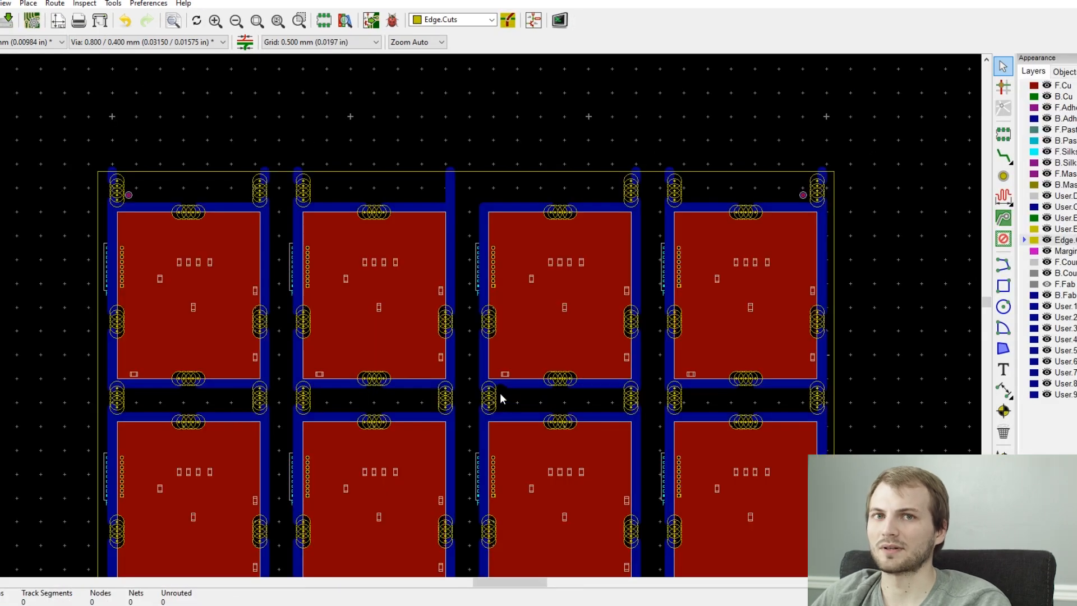
{"action": "scroll", "coordinate": [500, 392], "scroll_direction": "down", "scroll_amount": 1}
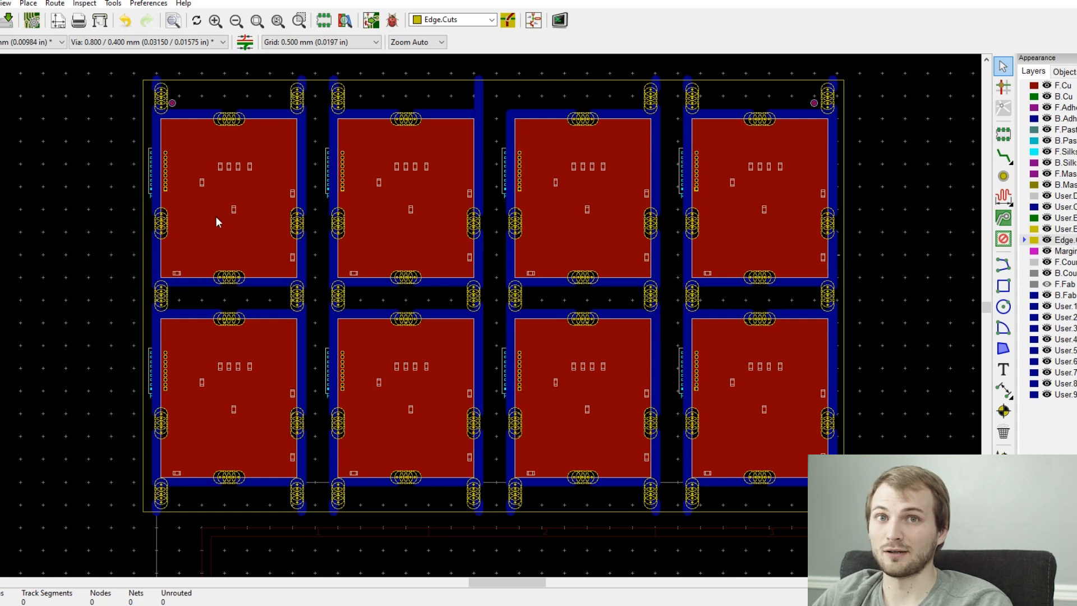
Try moving the upper-right board's copper zone off its outline, and undo the changes
{"action": "left_click_drag", "start_coordinate": [695, 124], "coordinate": [803, 194]}
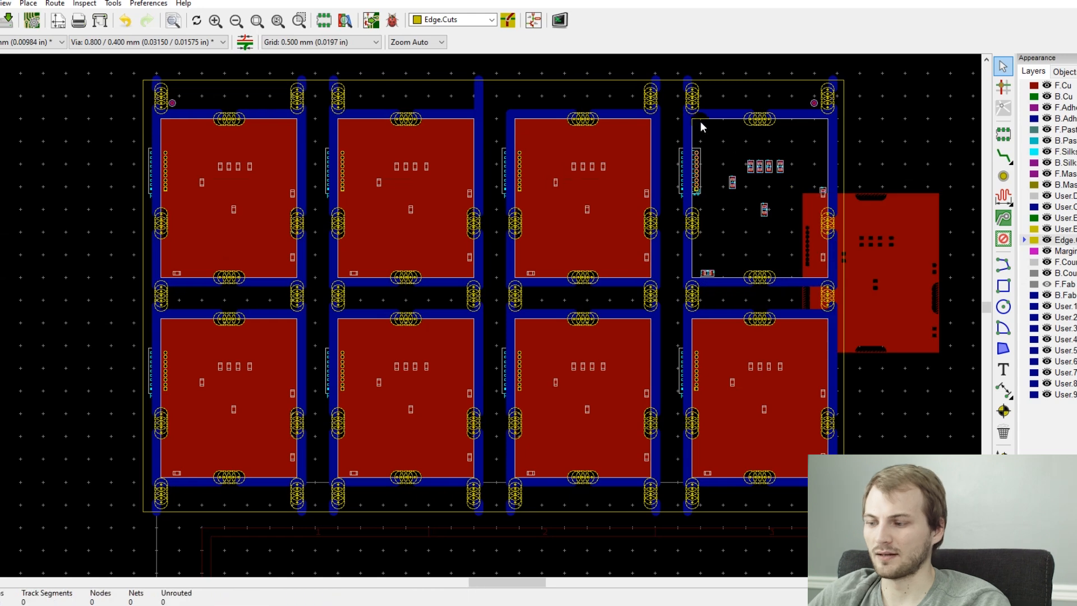
{"action": "key", "text": "ctrl+z"}
{"action": "left_click", "coordinate": [709, 132]}
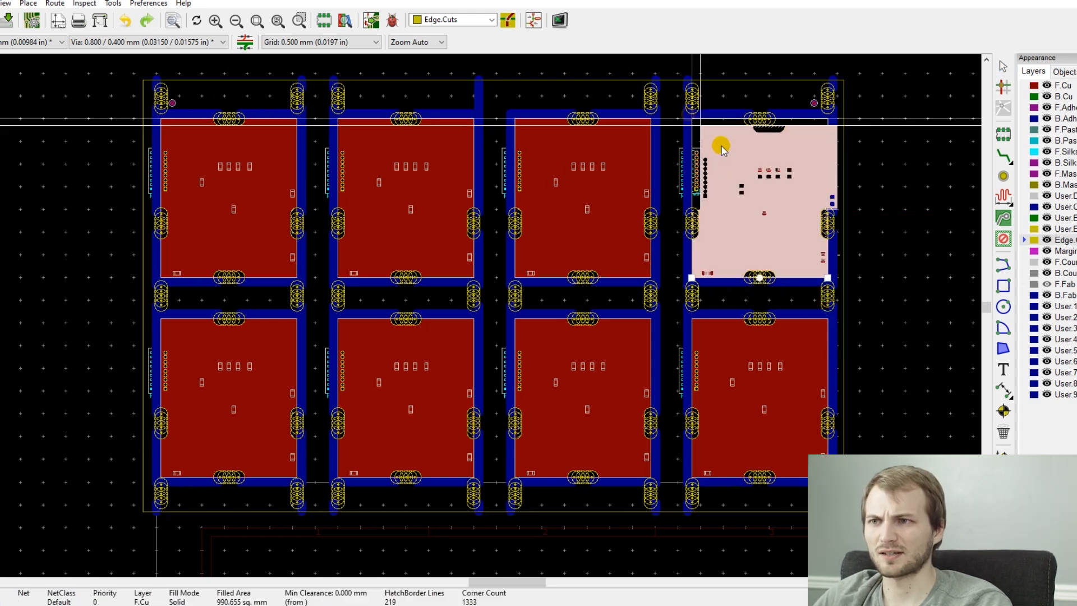
{"action": "scroll", "coordinate": [691, 117], "scroll_direction": "up", "scroll_amount": 6}
{"action": "left_click", "coordinate": [680, 96]}
{"action": "key", "text": "Escape"}
{"action": "left_click", "coordinate": [710, 134]}
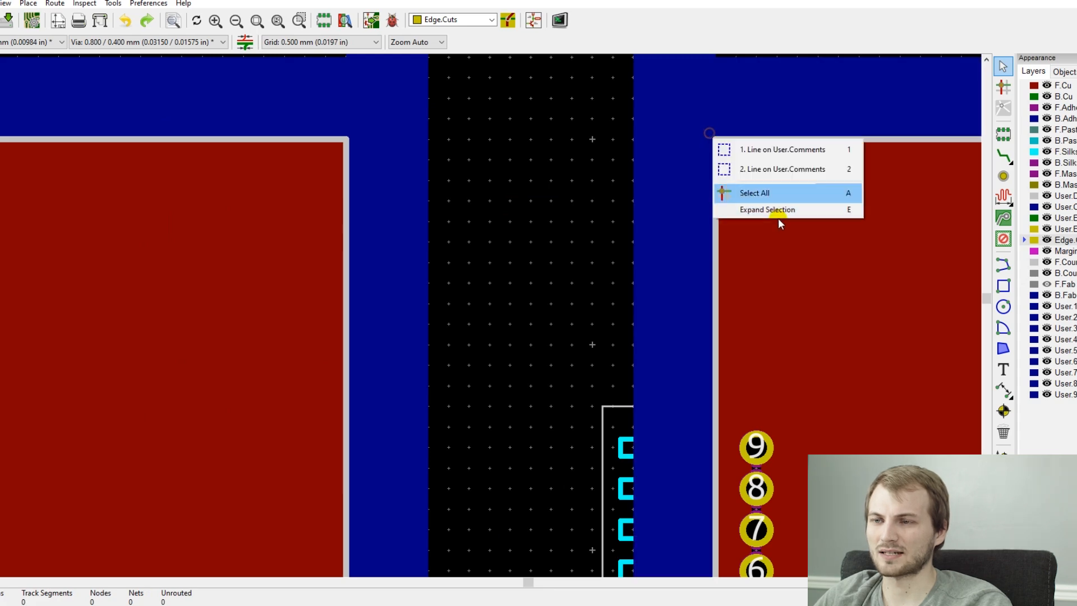
{"action": "left_click", "coordinate": [843, 320]}
{"action": "scroll", "coordinate": [843, 318], "scroll_direction": "down", "scroll_amount": 6}
{"action": "middle_click_drag", "start_coordinate": [892, 343], "coordinate": [745, 220]}
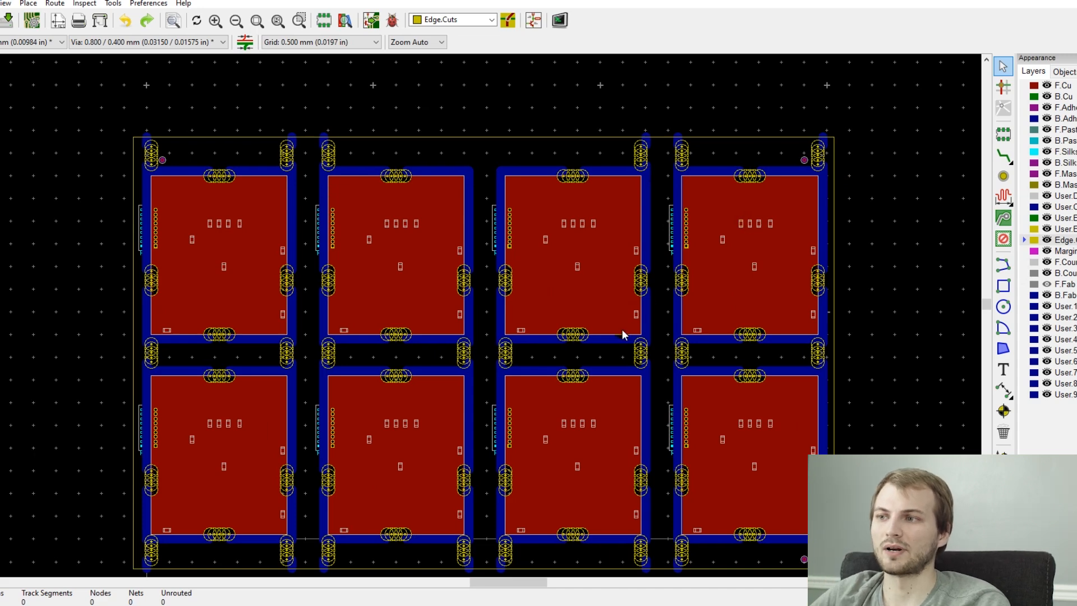
{"action": "middle_click_drag", "start_coordinate": [495, 328], "coordinate": [549, 290]}
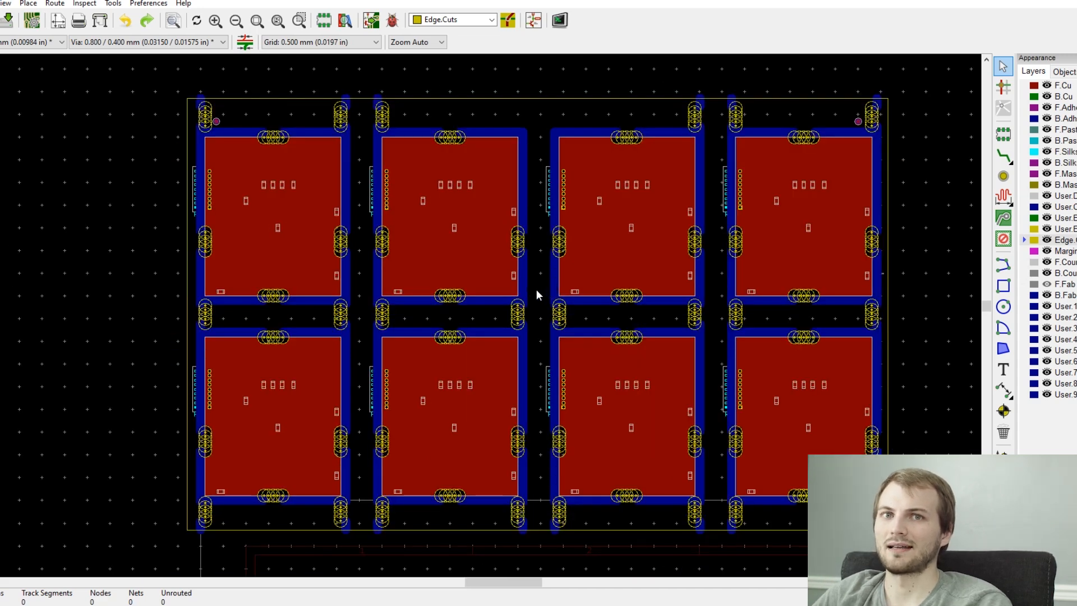